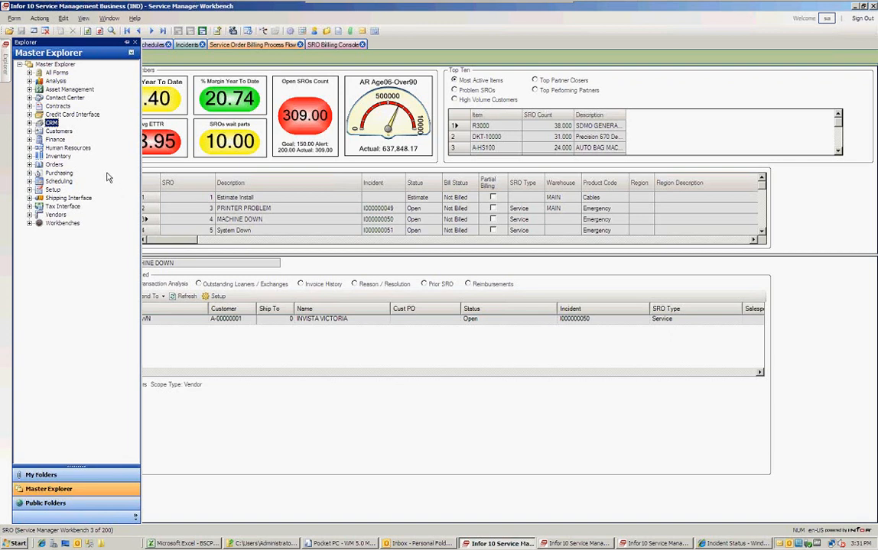
Glance at the CRM area, check the Pocket PC emulator, then return to the main window.
{"action": "left_click", "coordinate": [31, 123]}
{"action": "left_click", "coordinate": [30, 123]}
{"action": "left_click", "coordinate": [342, 543]}
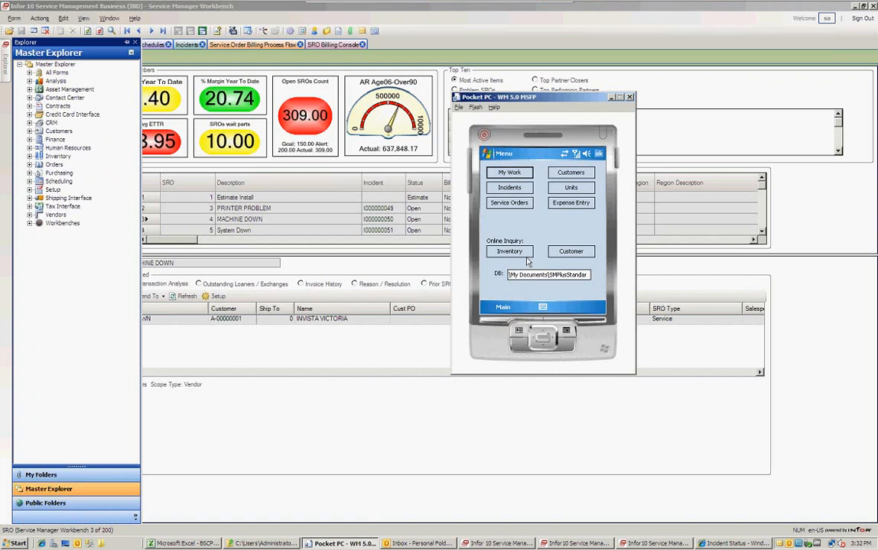
{"action": "left_click", "coordinate": [545, 85]}
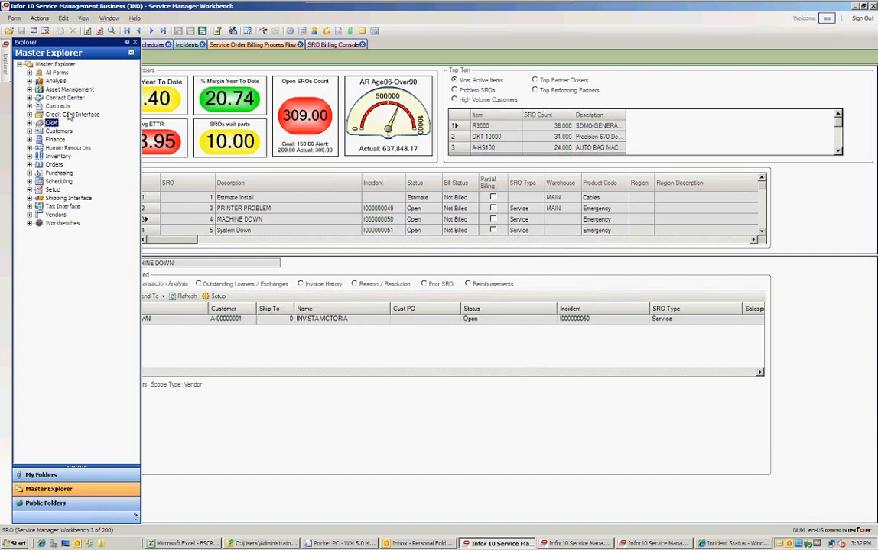
Browse the Analysis, Asset Management and Contact Center areas in Master Explorer.
{"action": "left_click", "coordinate": [29, 81]}
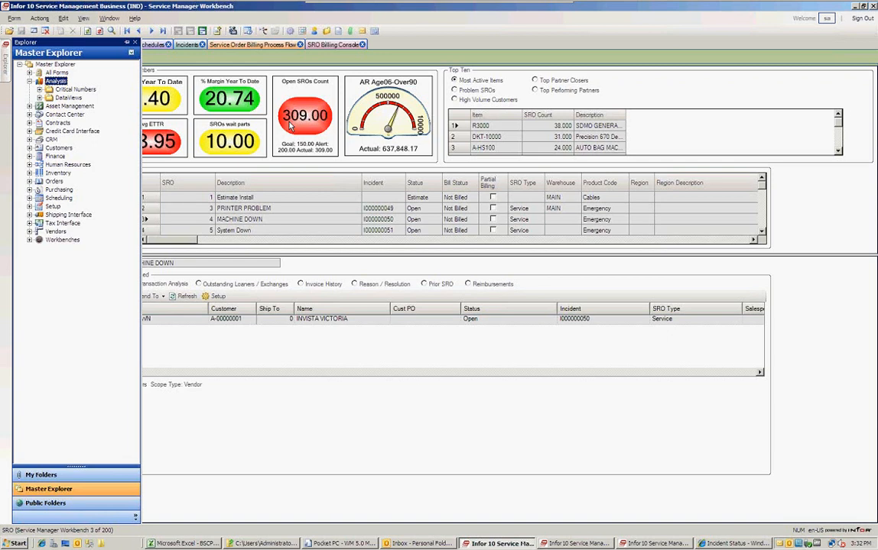
{"action": "left_click", "coordinate": [29, 80]}
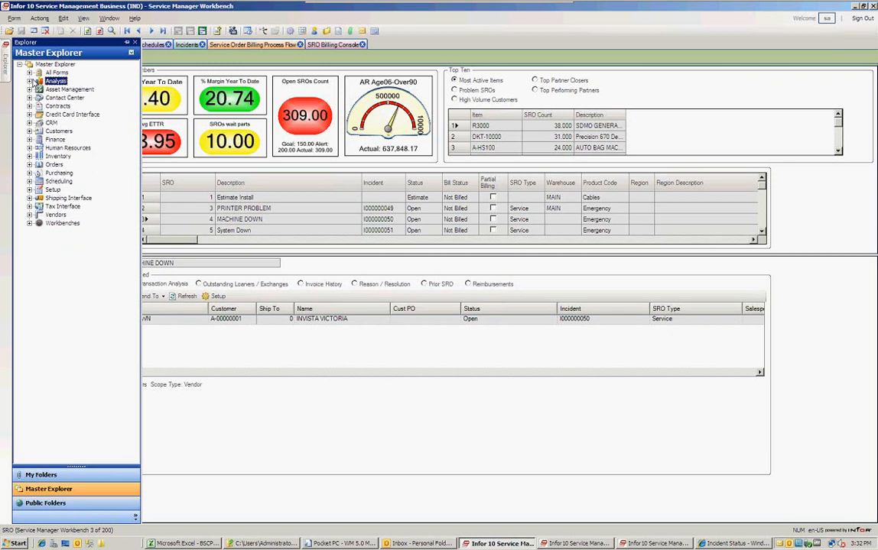
{"action": "left_click", "coordinate": [30, 89]}
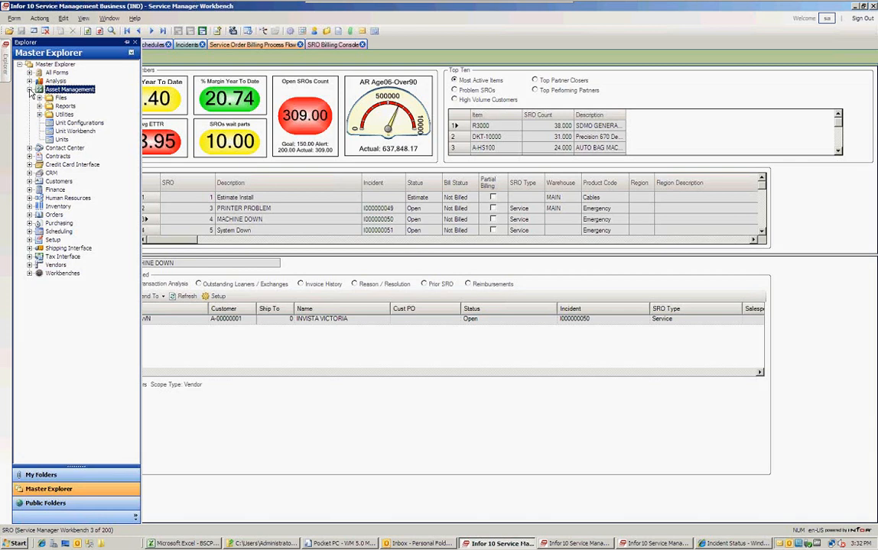
{"action": "left_click", "coordinate": [30, 89]}
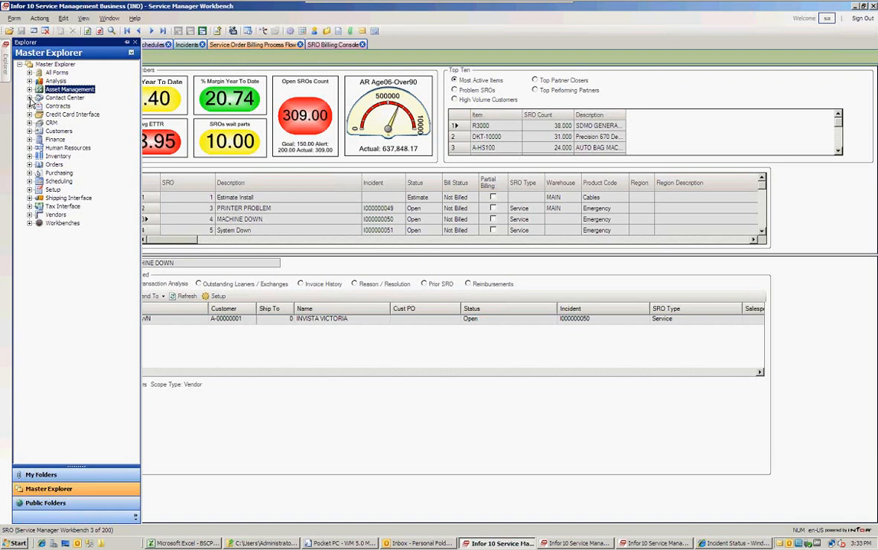
{"action": "left_click", "coordinate": [30, 98]}
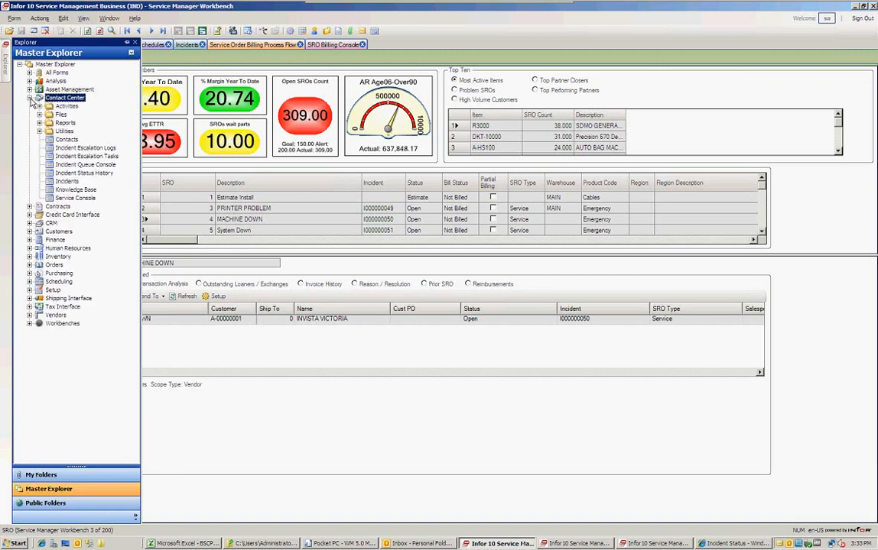
{"action": "left_click", "coordinate": [30, 98]}
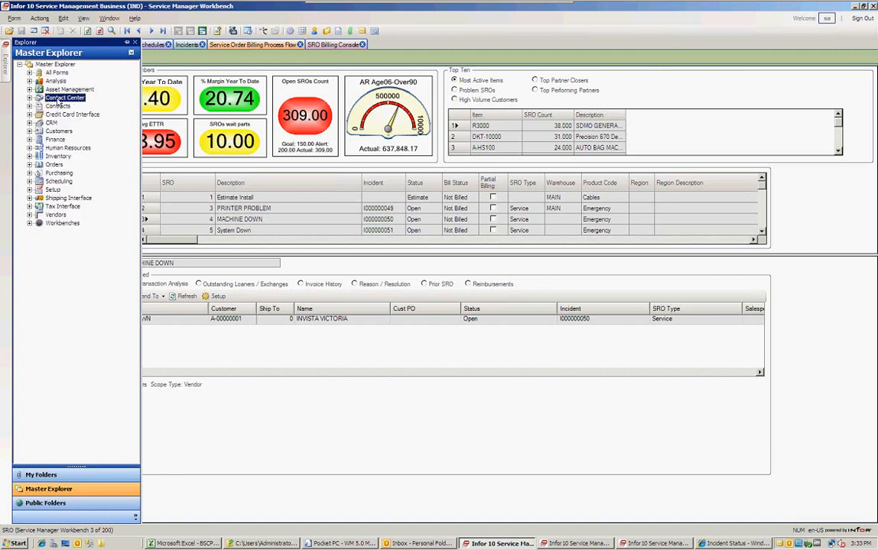
Open Incidents and view unit (SPEED QUEEN WASHER) and status details of incident I000000227.
{"action": "left_click", "coordinate": [189, 44]}
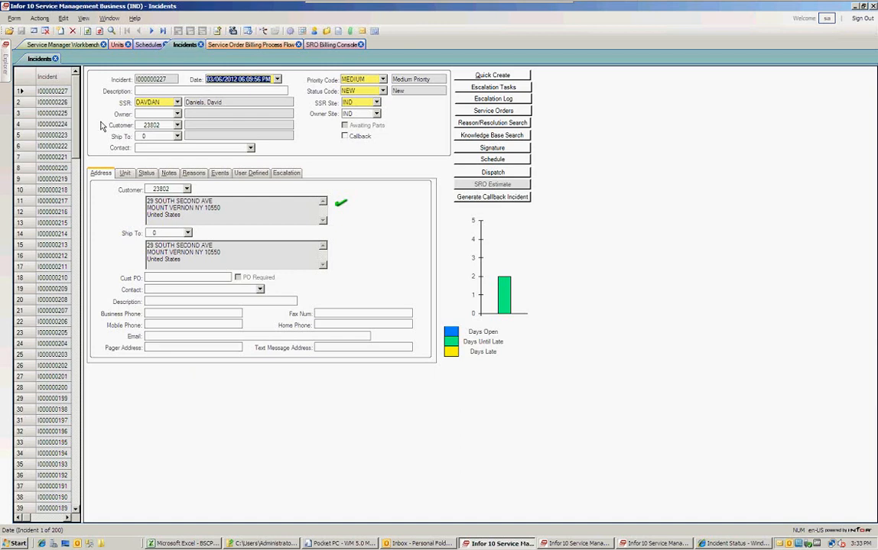
{"action": "left_click", "coordinate": [125, 173]}
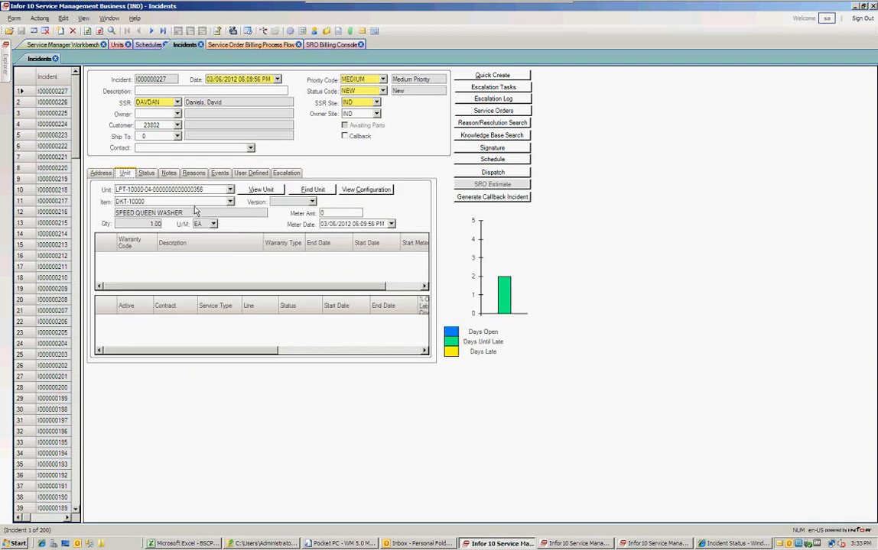
{"action": "left_click", "coordinate": [145, 213]}
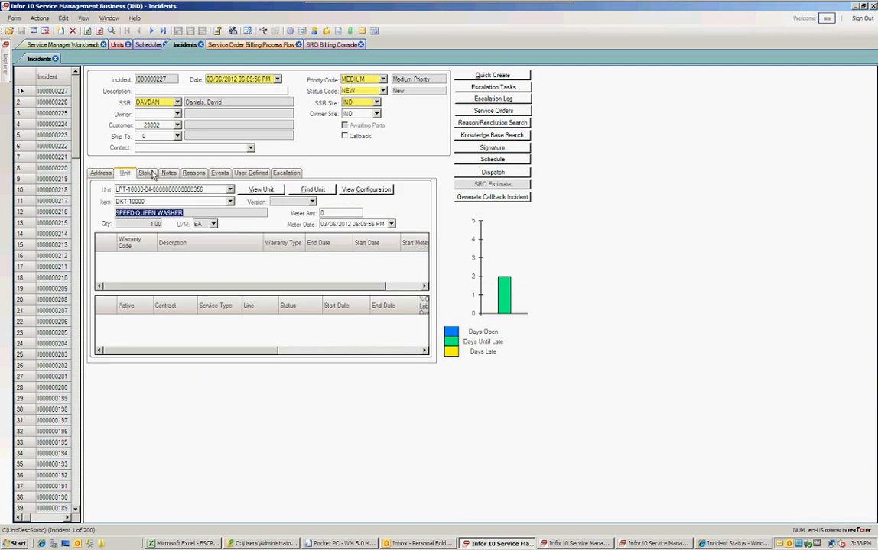
{"action": "left_click", "coordinate": [147, 173]}
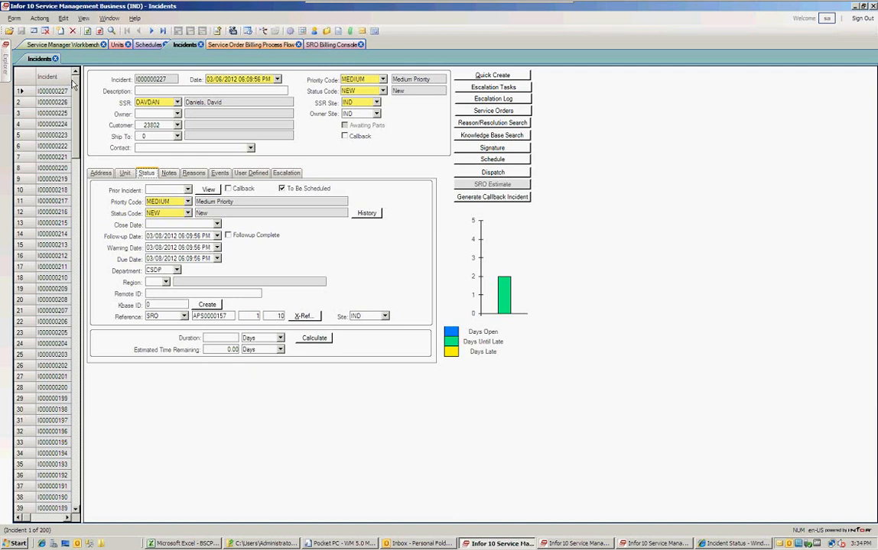
Peek at the Contracts area, then show the Schedules board for the week of May 24, 2010.
{"action": "mouse_move", "coordinate": [8, 59]}
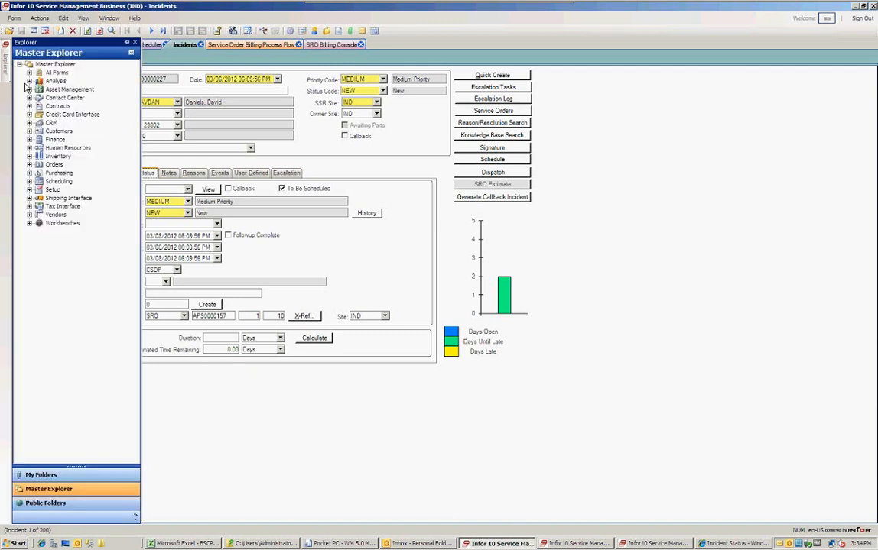
{"action": "left_click", "coordinate": [30, 106]}
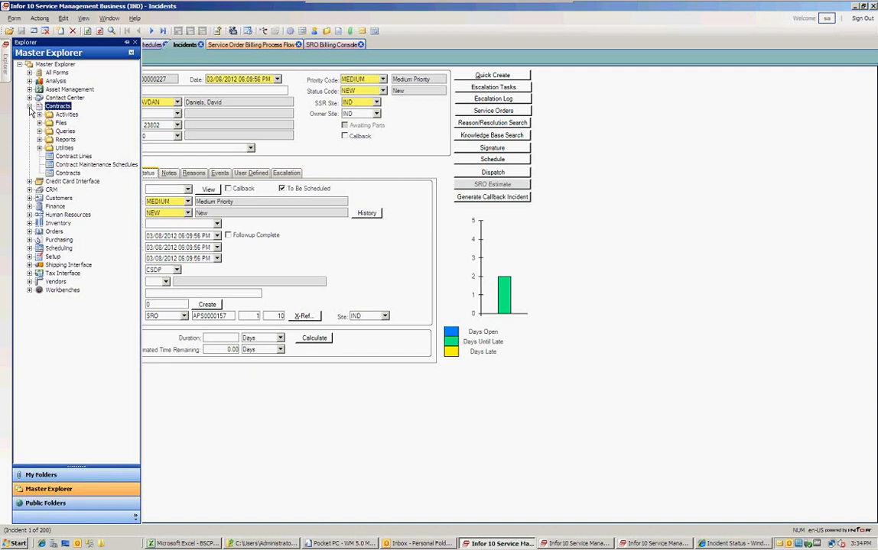
{"action": "left_click", "coordinate": [30, 107]}
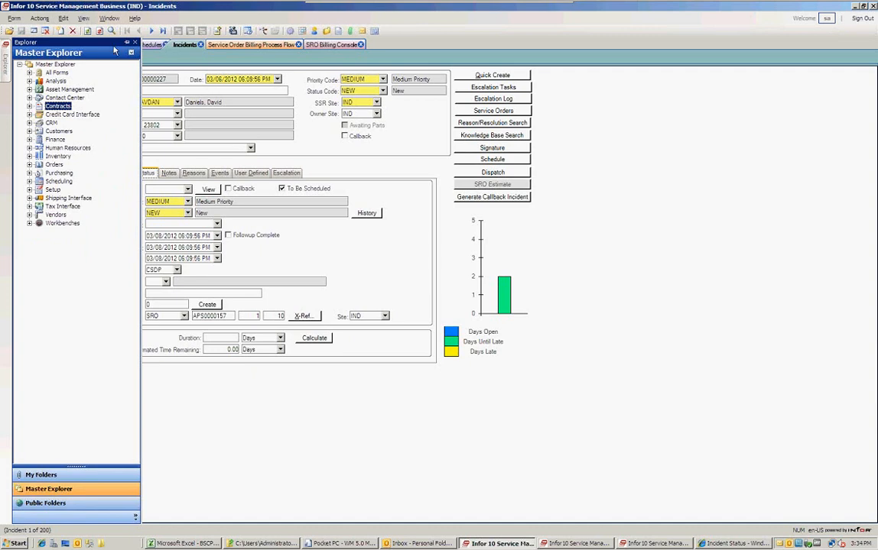
{"action": "left_click", "coordinate": [149, 46]}
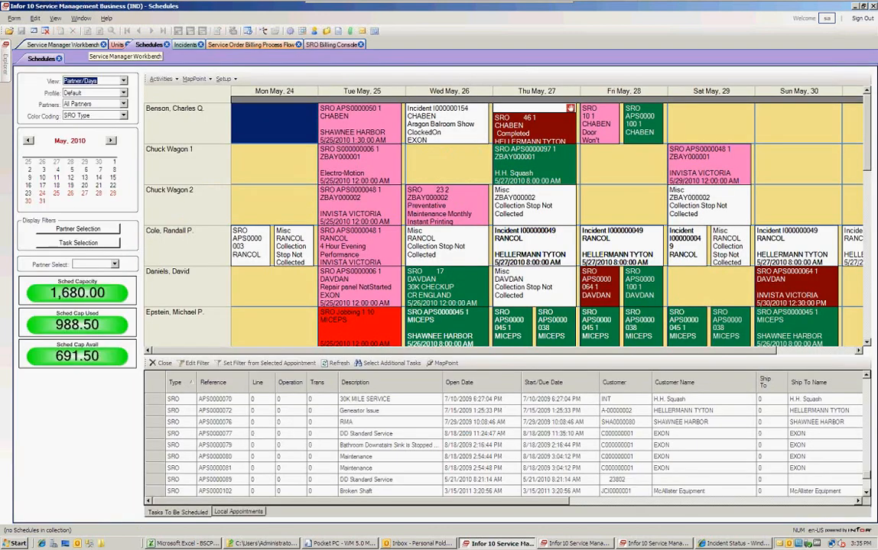
Go back to the Service Manager Workbench dashboard and its service order list.
{"action": "left_click", "coordinate": [85, 44]}
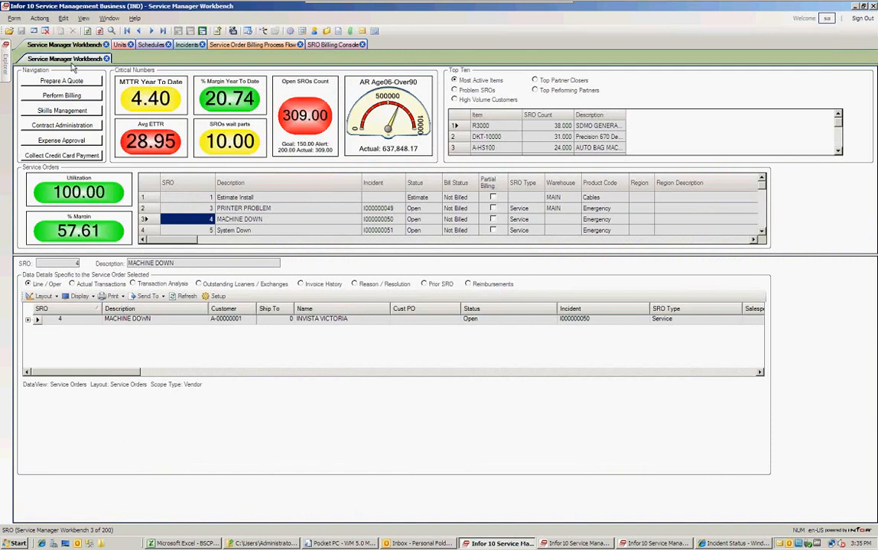
{"action": "mouse_move", "coordinate": [6, 73]}
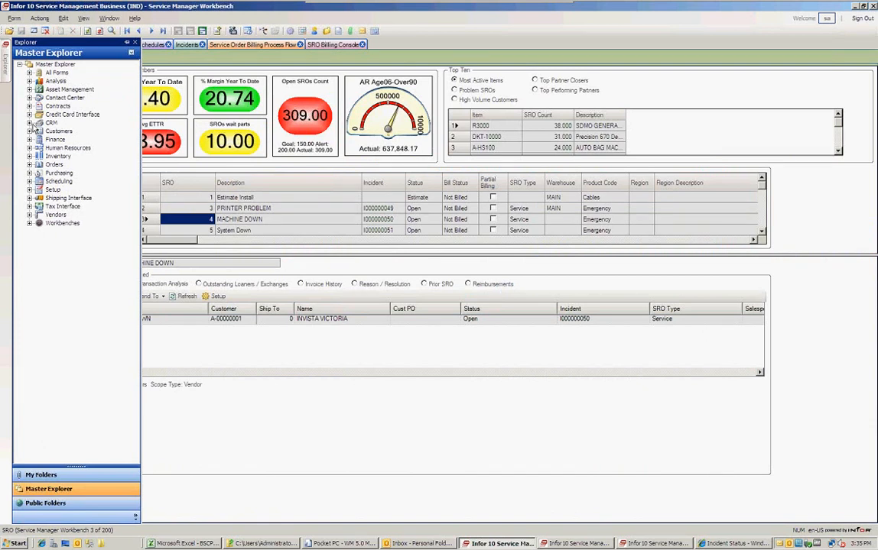
Browse CRM, then expand Customers to list Accounts Receivable, Customer Setup and Customer Service Workbench.
{"action": "left_click", "coordinate": [30, 123]}
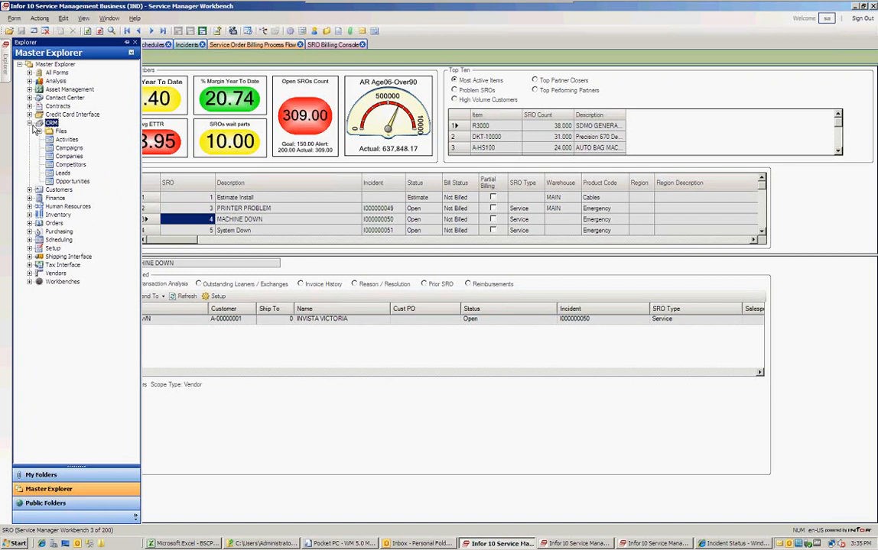
{"action": "left_click", "coordinate": [30, 124]}
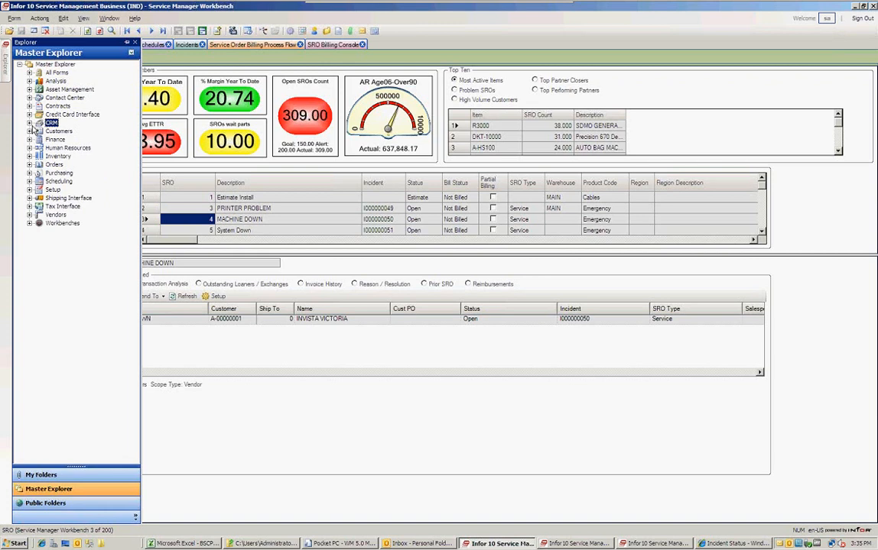
{"action": "left_click", "coordinate": [29, 123]}
{"action": "left_click", "coordinate": [29, 123]}
{"action": "left_click", "coordinate": [29, 131]}
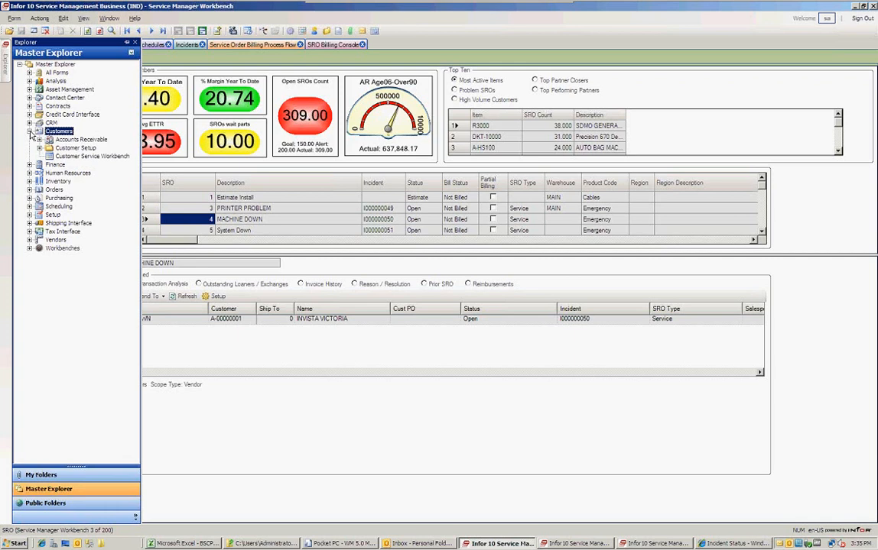
{"action": "left_click", "coordinate": [29, 132]}
Browse Finance and General Ledger, then expand Human Resources to list Partners, Payroll Interface and Salesperson.
{"action": "left_click", "coordinate": [29, 139]}
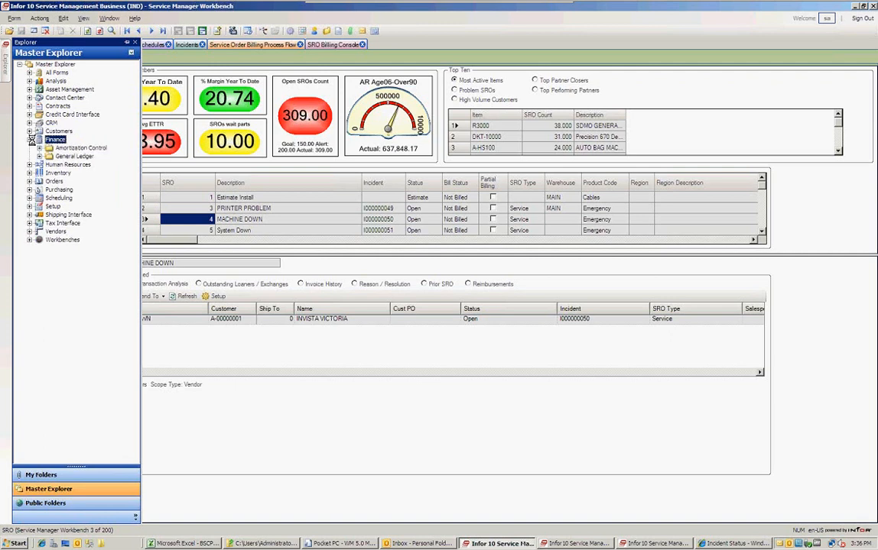
{"action": "double_click", "coordinate": [72, 156]}
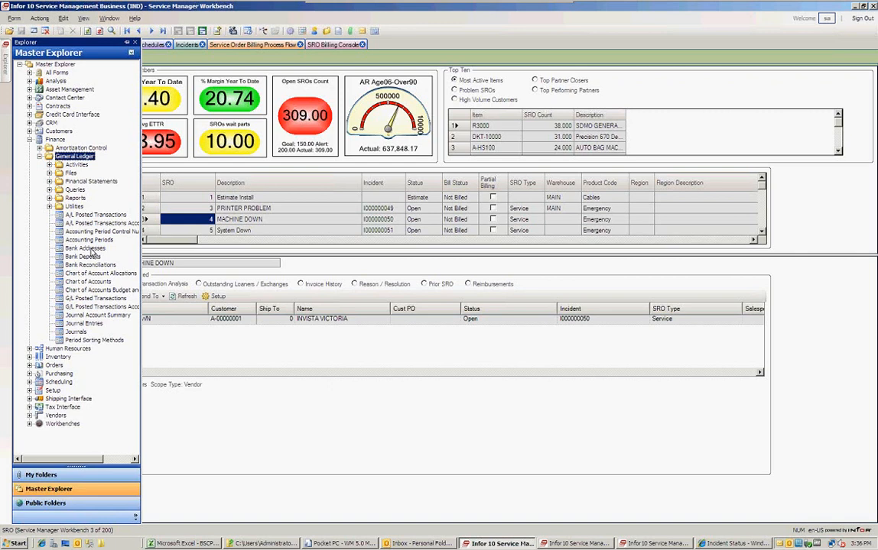
{"action": "left_click", "coordinate": [40, 156]}
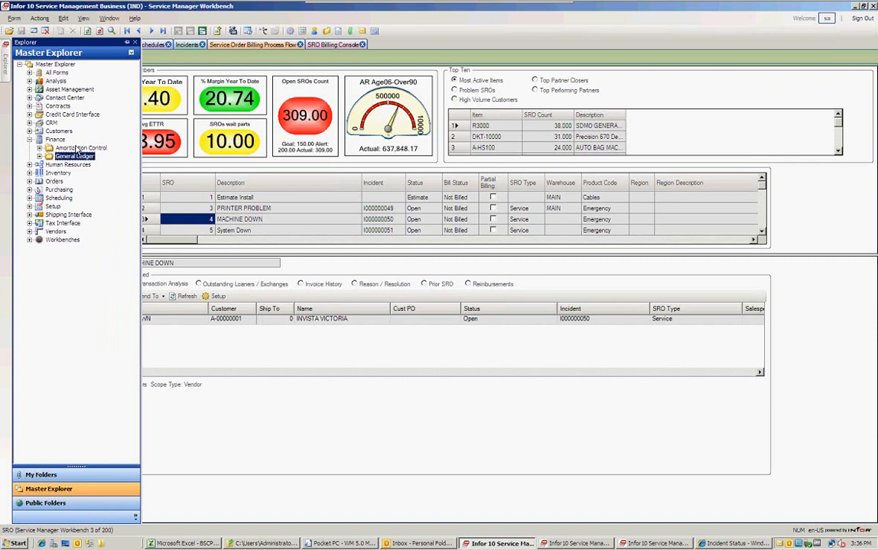
{"action": "left_click", "coordinate": [30, 140]}
{"action": "left_click", "coordinate": [30, 148]}
{"action": "left_click", "coordinate": [31, 148]}
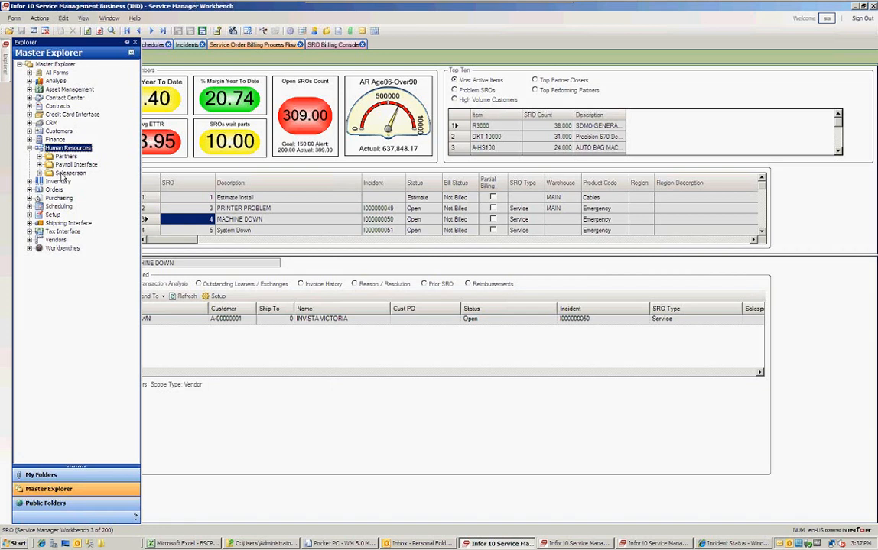
Collapse Human Resources, view and close Inventory, then expand Orders to show Sales and Service Orders.
{"action": "left_click", "coordinate": [30, 148]}
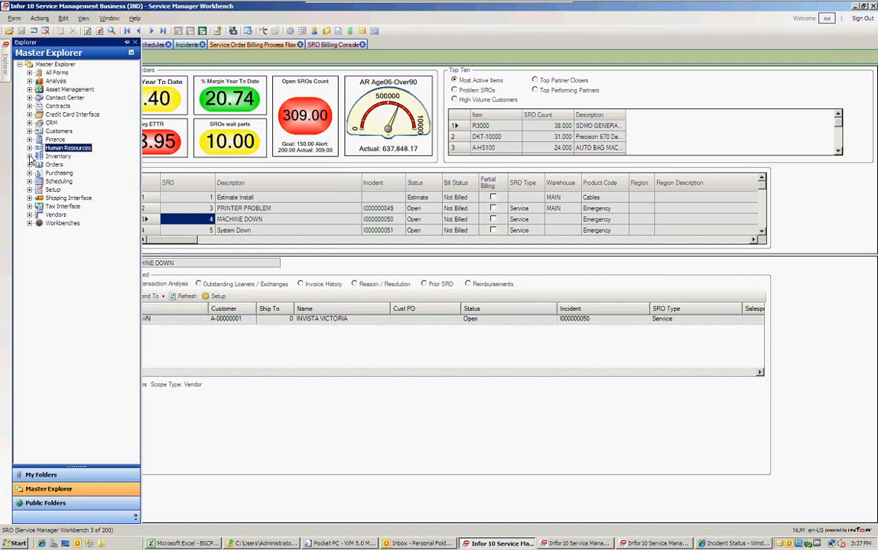
{"action": "left_click", "coordinate": [30, 157]}
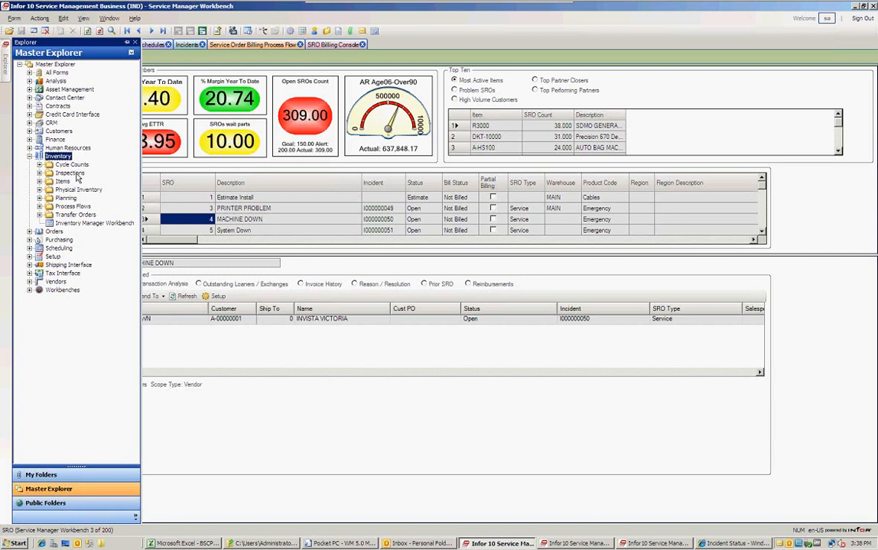
{"action": "left_click", "coordinate": [30, 156]}
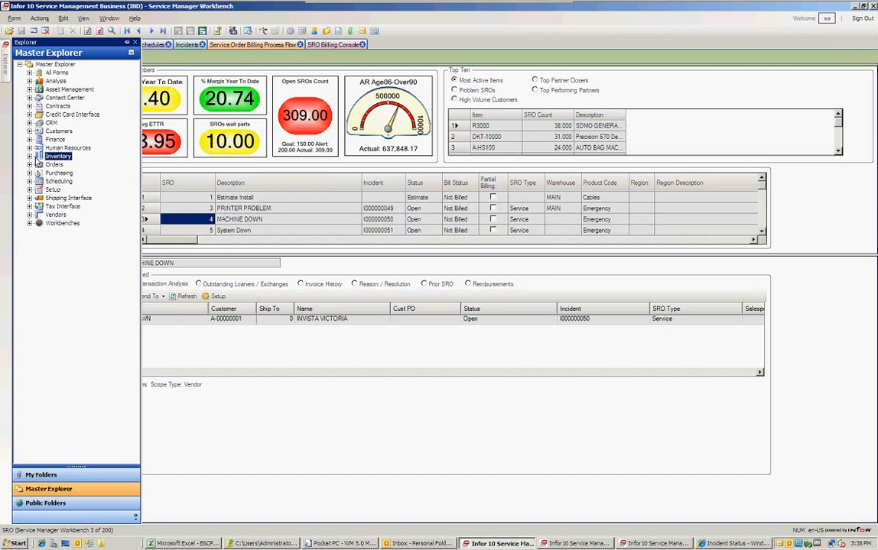
{"action": "double_click", "coordinate": [52, 164]}
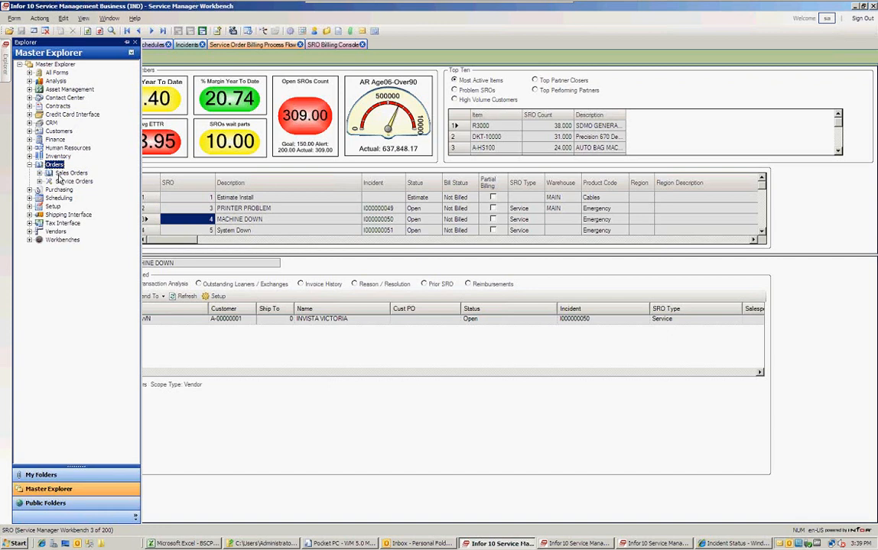
Expand Orders > Sales Orders and open the Sales Orders form.
{"action": "double_click", "coordinate": [68, 172]}
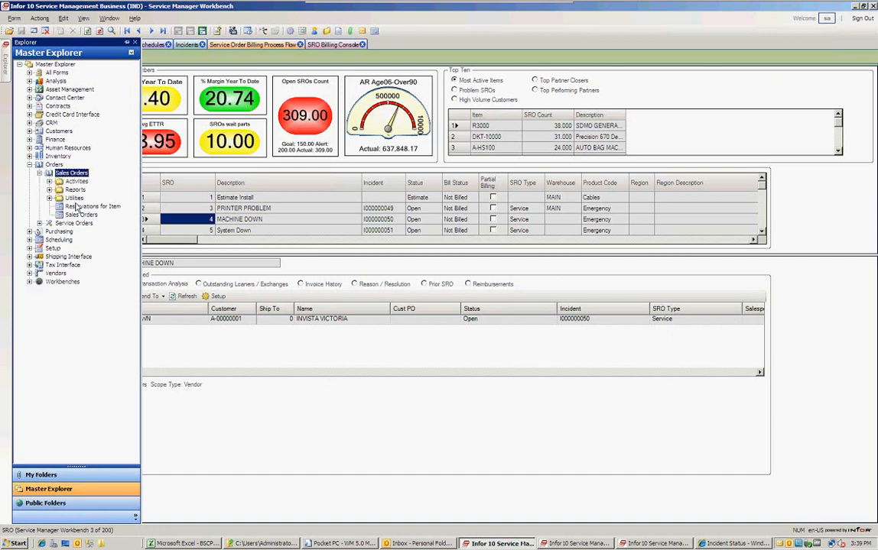
{"action": "double_click", "coordinate": [77, 214]}
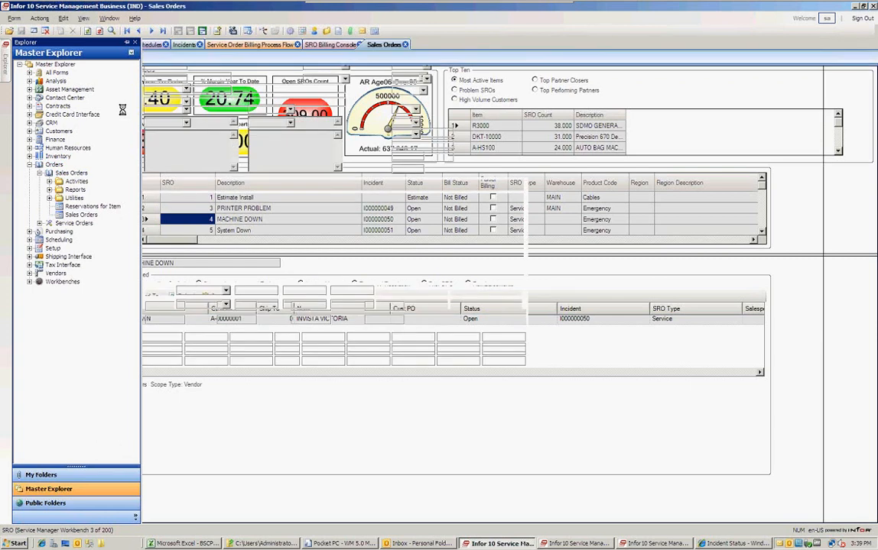
Retrieve all 105 sales orders into the form, starting with SL00000107.
{"action": "left_click", "coordinate": [112, 30]}
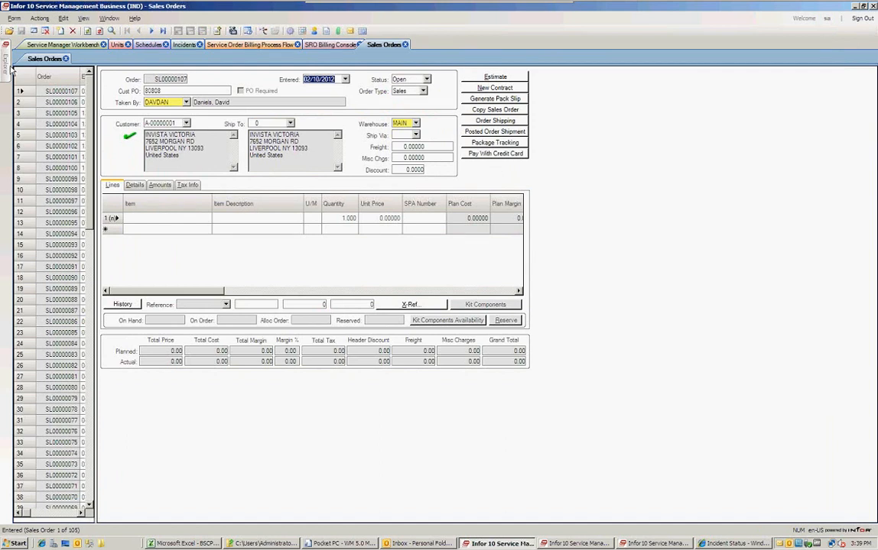
{"action": "mouse_move", "coordinate": [9, 64]}
{"action": "left_click", "coordinate": [30, 165]}
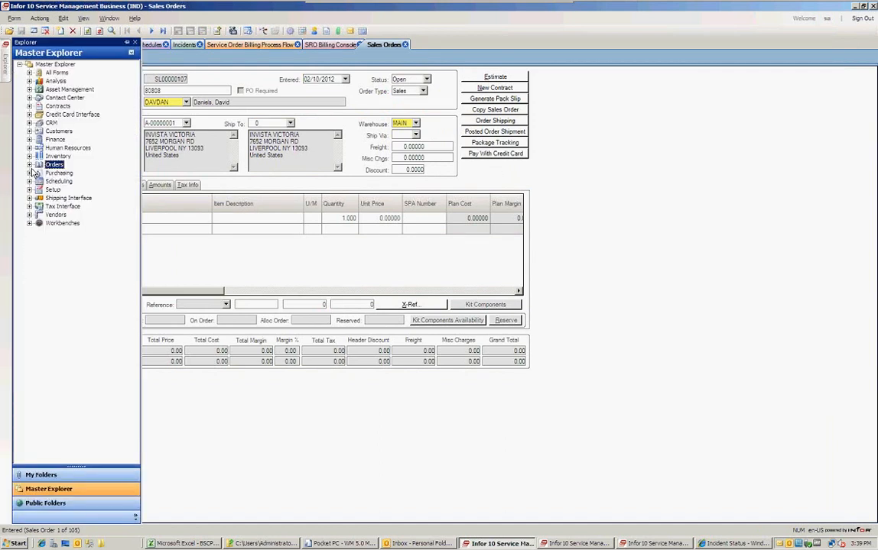
{"action": "double_click", "coordinate": [48, 172]}
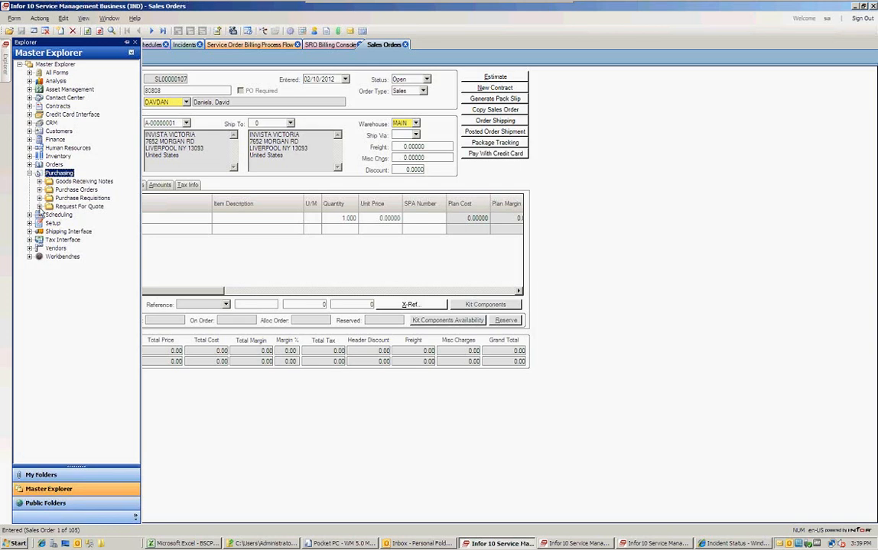
{"action": "double_click", "coordinate": [48, 215]}
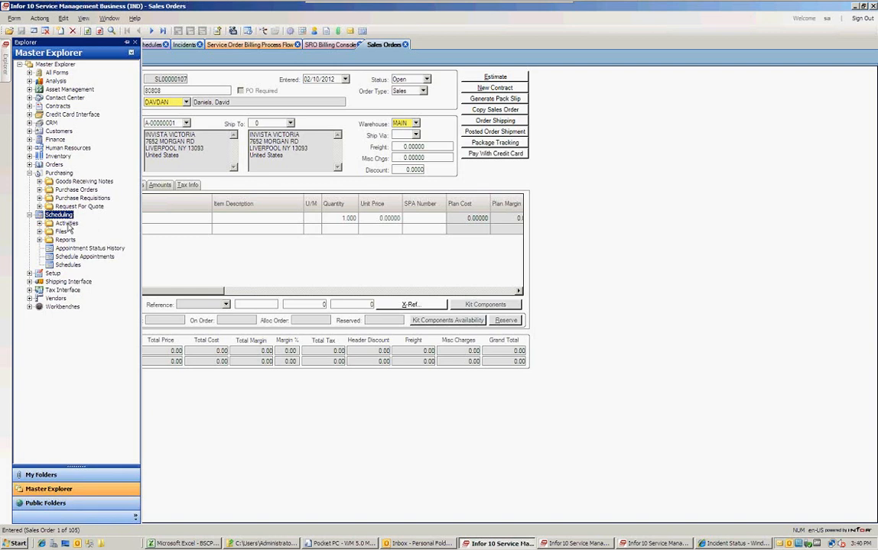
{"action": "left_click", "coordinate": [29, 215]}
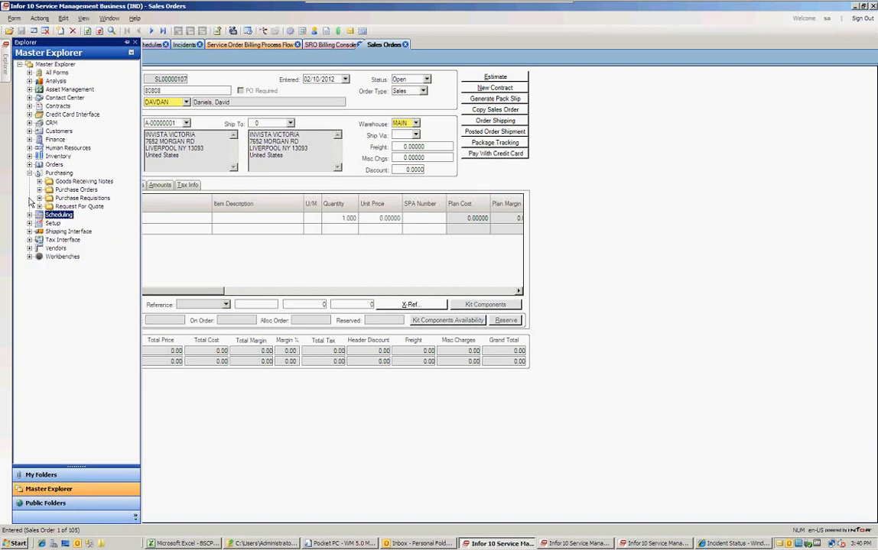
{"action": "left_click", "coordinate": [29, 173]}
{"action": "left_click", "coordinate": [30, 182]}
{"action": "left_click", "coordinate": [30, 182]}
{"action": "left_click", "coordinate": [30, 189]}
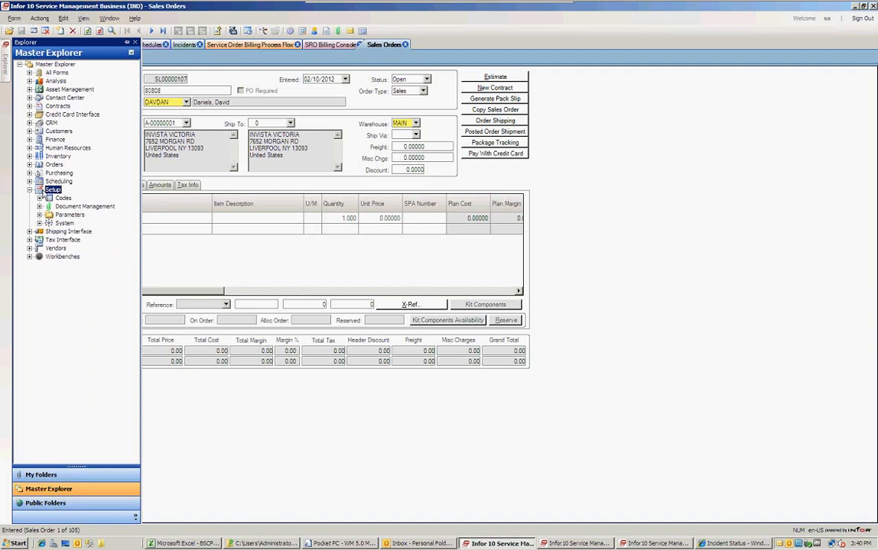
{"action": "left_click", "coordinate": [29, 190]}
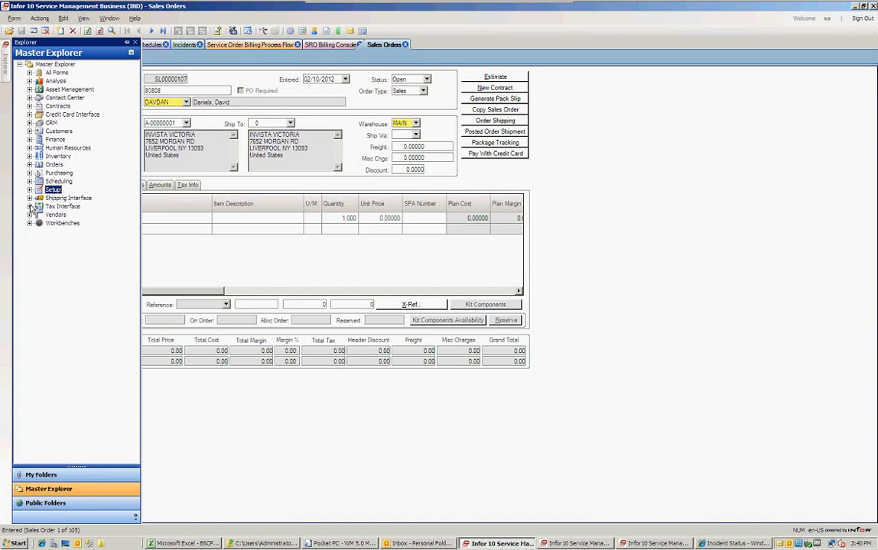
{"action": "left_click", "coordinate": [29, 215]}
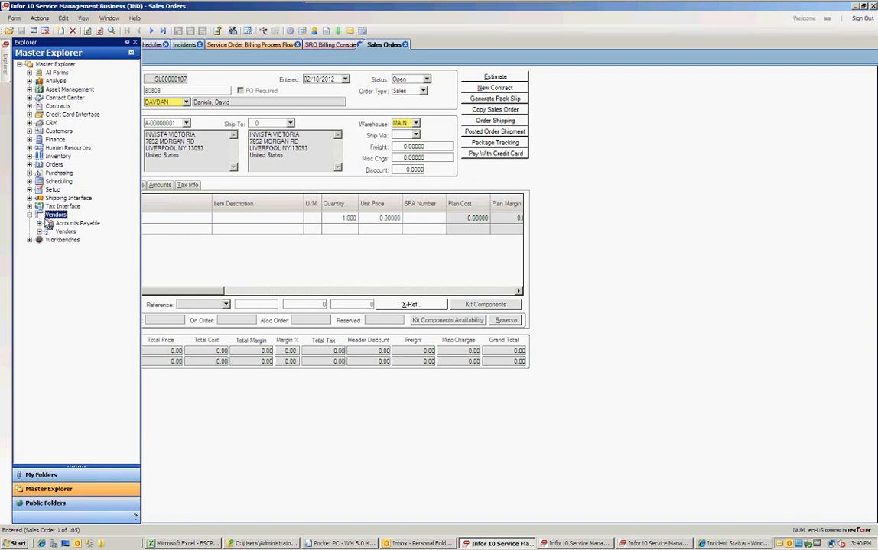
{"action": "left_click", "coordinate": [29, 215]}
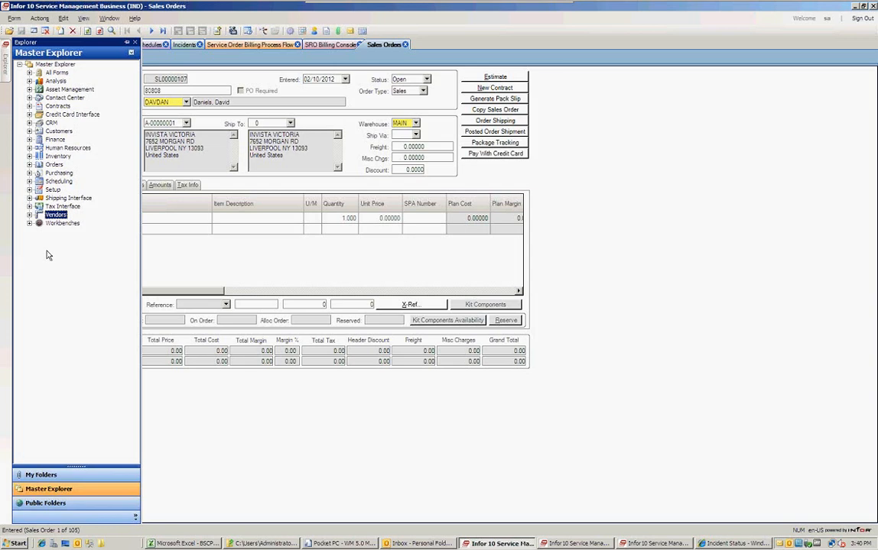
Hide the module tree and return to the Service Manager Workbench showing 309 open SROs.
{"action": "left_click", "coordinate": [274, 123]}
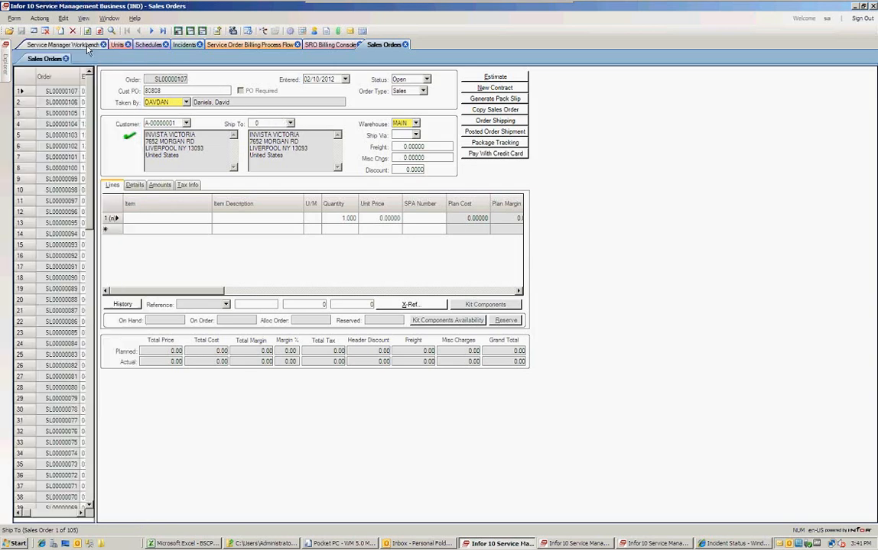
{"action": "left_click", "coordinate": [88, 45]}
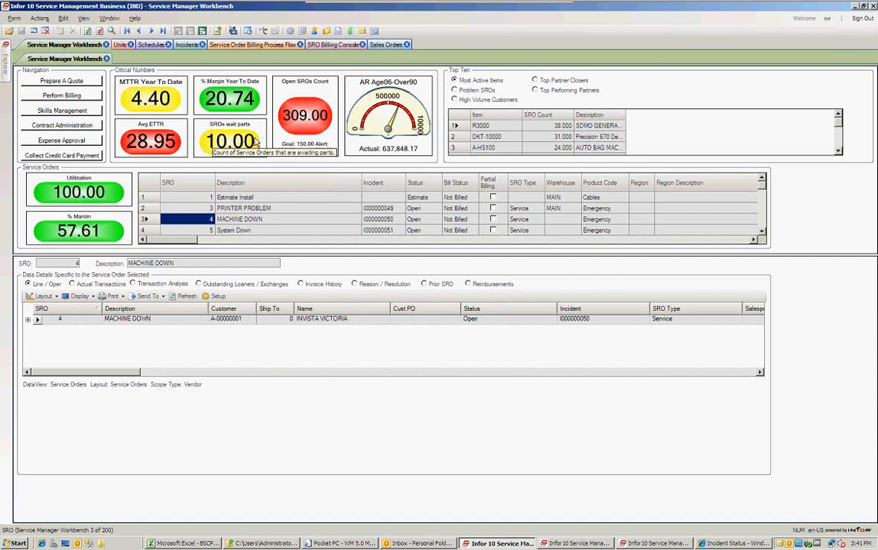
Drill into the open SROs and group the list by SRO Type, then Priority Code.
{"action": "double_click", "coordinate": [290, 116]}
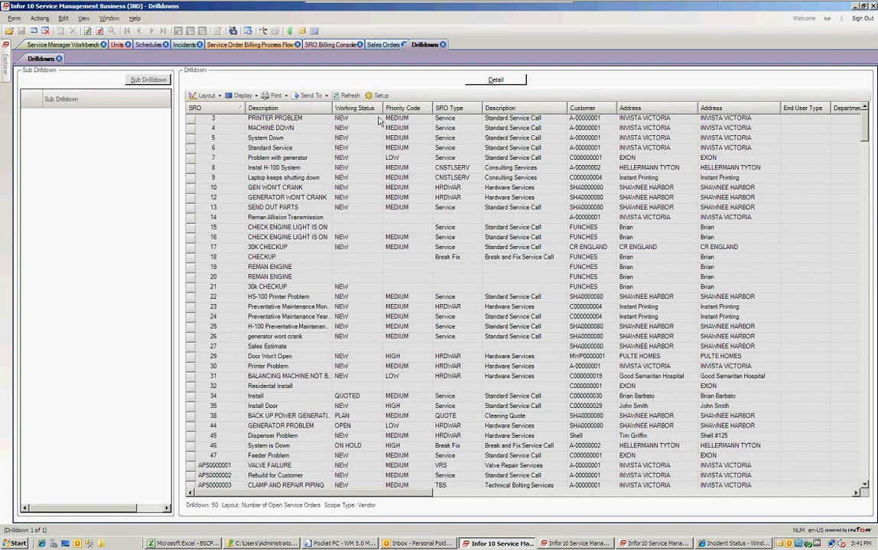
{"action": "left_click", "coordinate": [243, 95]}
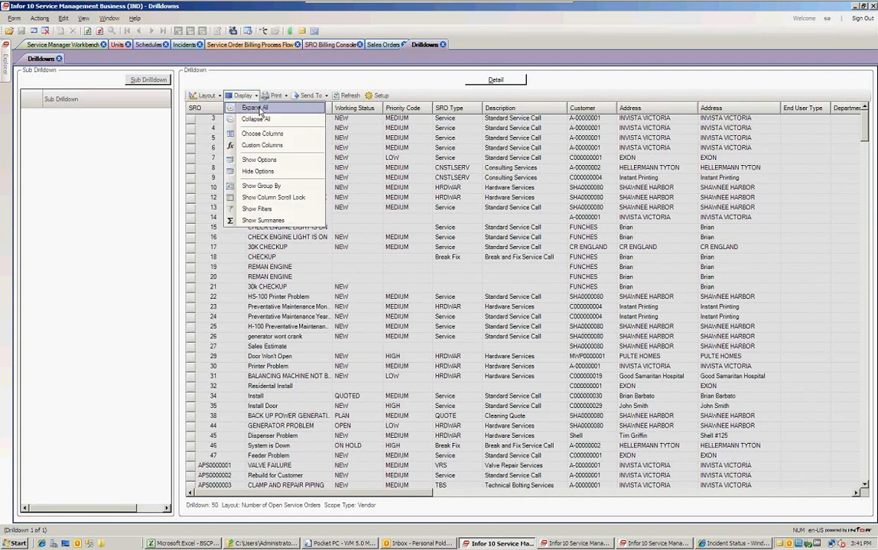
{"action": "left_click", "coordinate": [281, 186]}
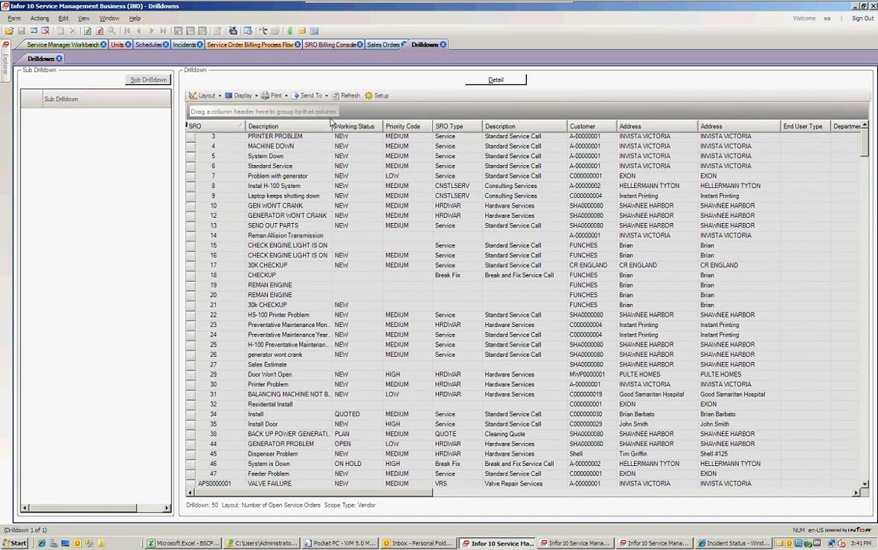
{"action": "left_click_drag", "start_coordinate": [332, 122], "coordinate": [208, 116]}
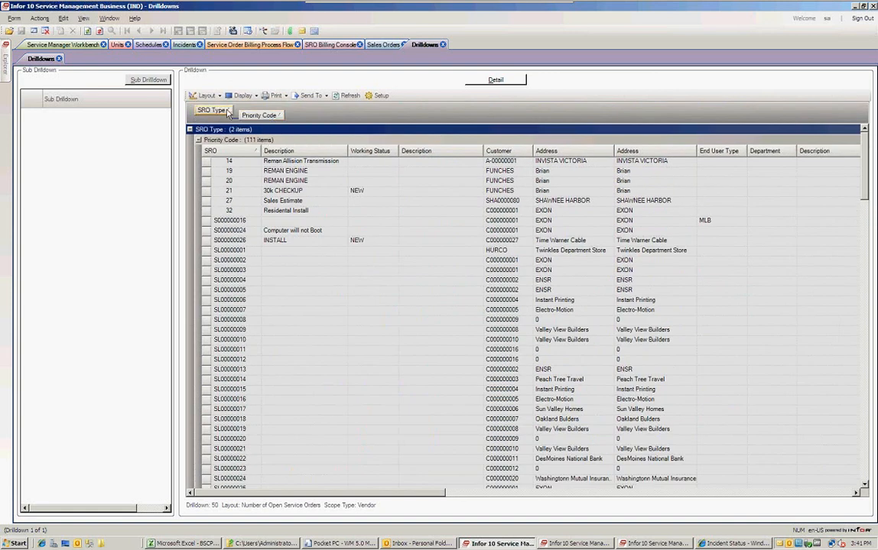
{"action": "left_click", "coordinate": [312, 96]}
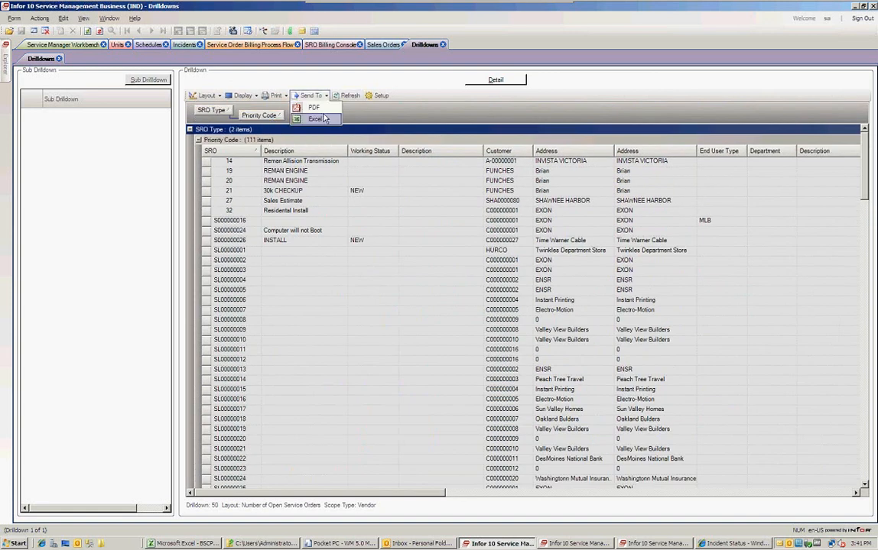
{"action": "left_click", "coordinate": [325, 119]}
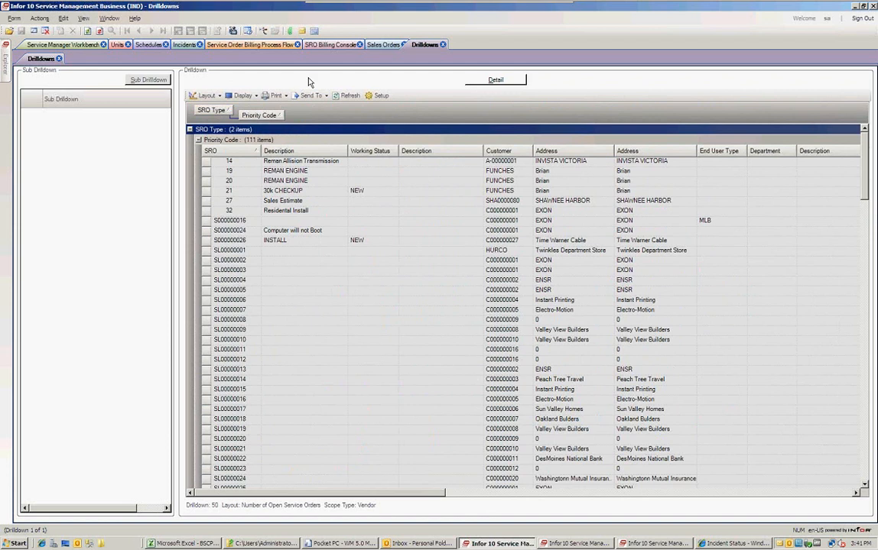
Leave the drilldown and change the Open SROs gauge to Critical Number 35 – SROs Awaiting Parts.
{"action": "left_click", "coordinate": [60, 58]}
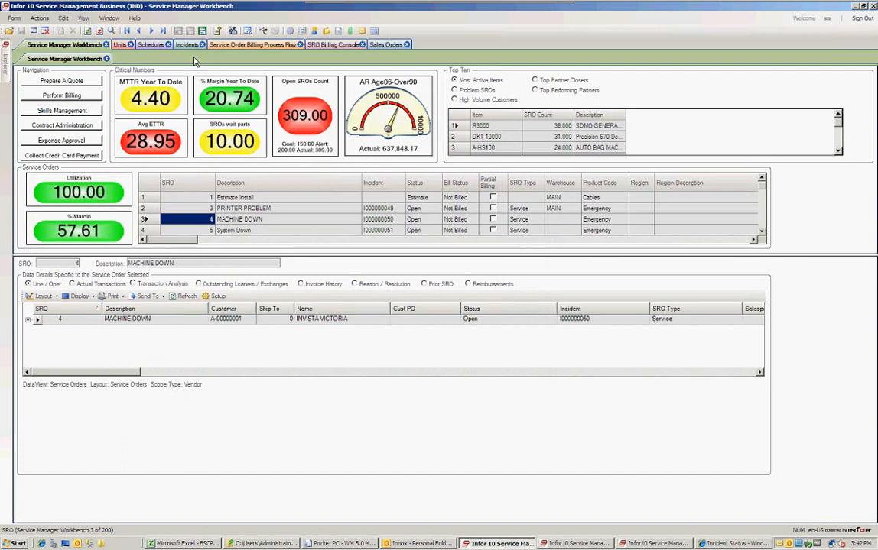
{"action": "right_click", "coordinate": [300, 130]}
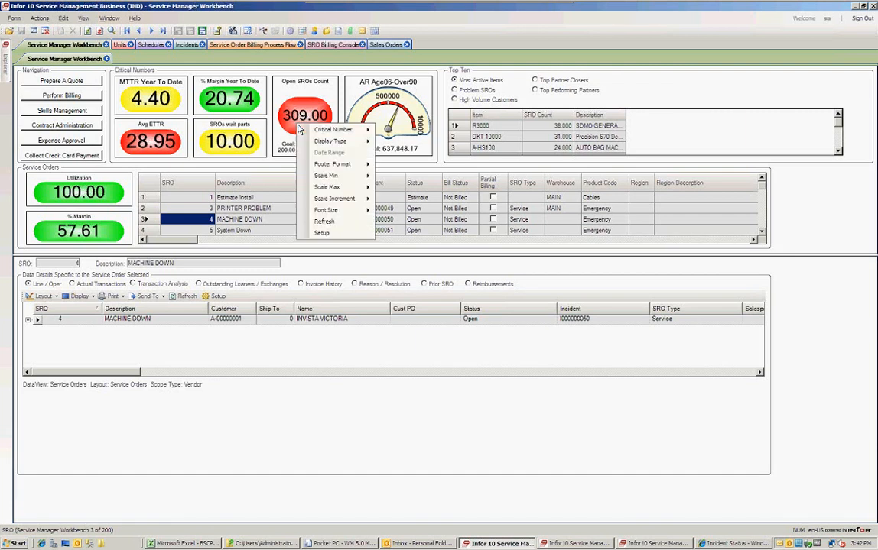
{"action": "mouse_move", "coordinate": [345, 129]}
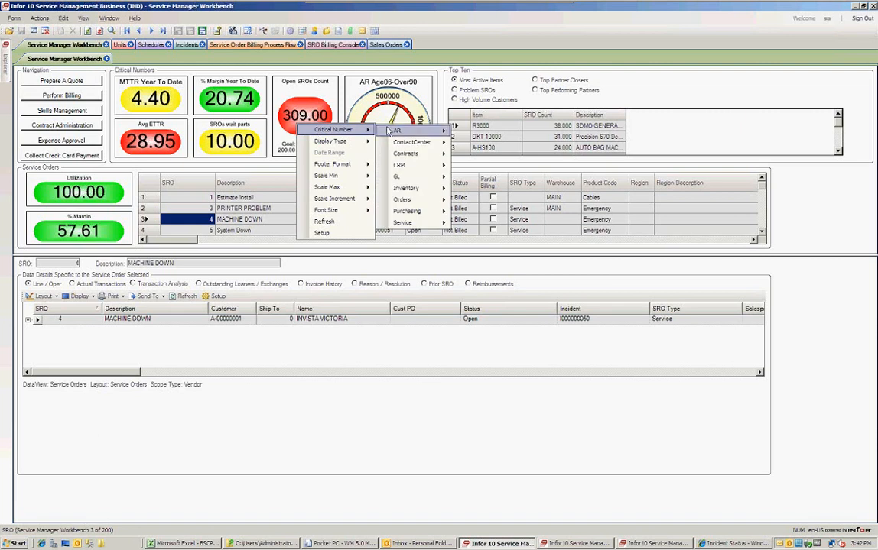
{"action": "mouse_move", "coordinate": [396, 132]}
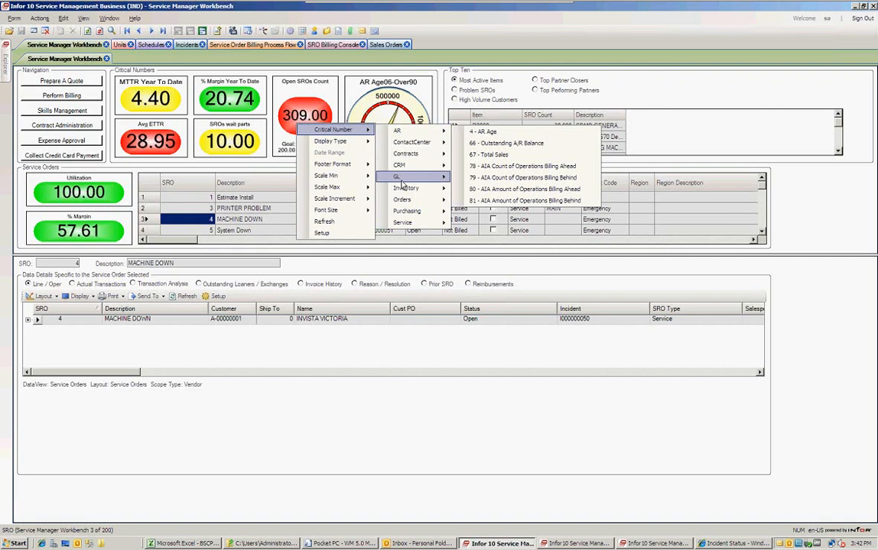
{"action": "mouse_move", "coordinate": [408, 227]}
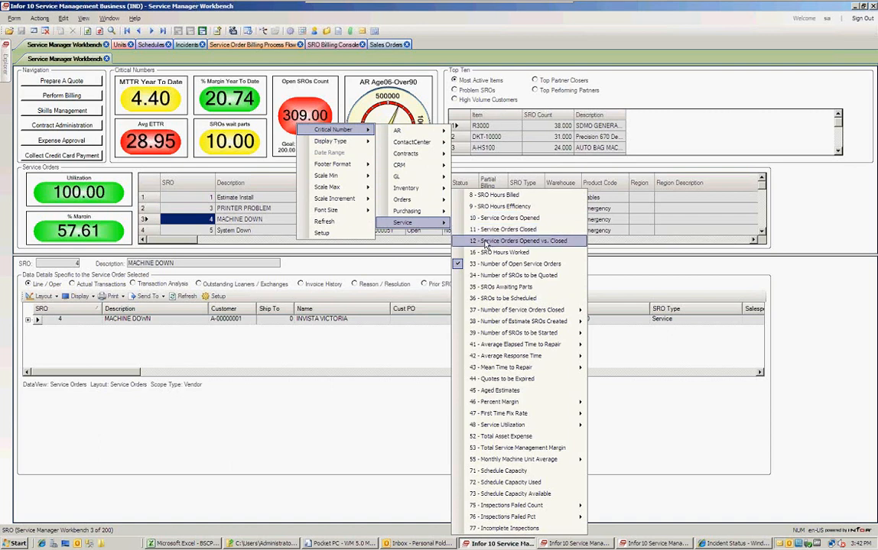
{"action": "left_click", "coordinate": [495, 287]}
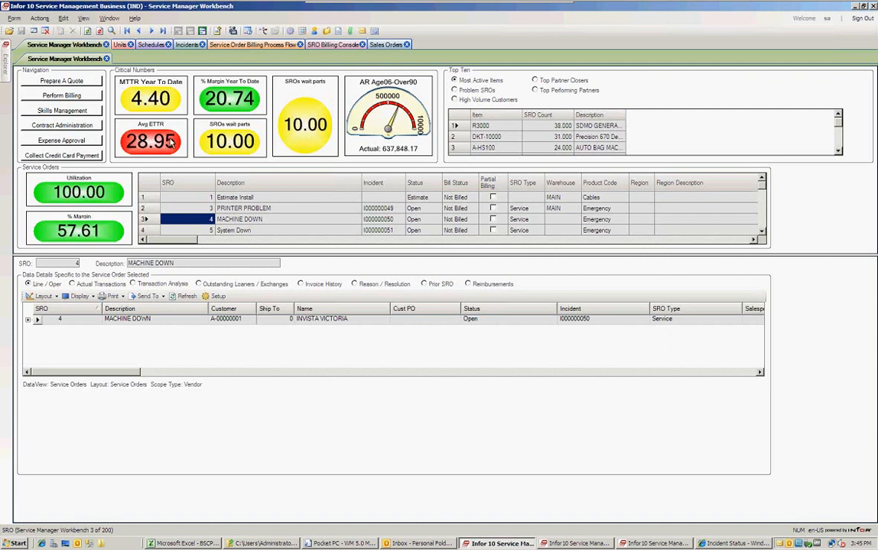
{"action": "right_click", "coordinate": [152, 100]}
{"action": "mouse_move", "coordinate": [184, 101]}
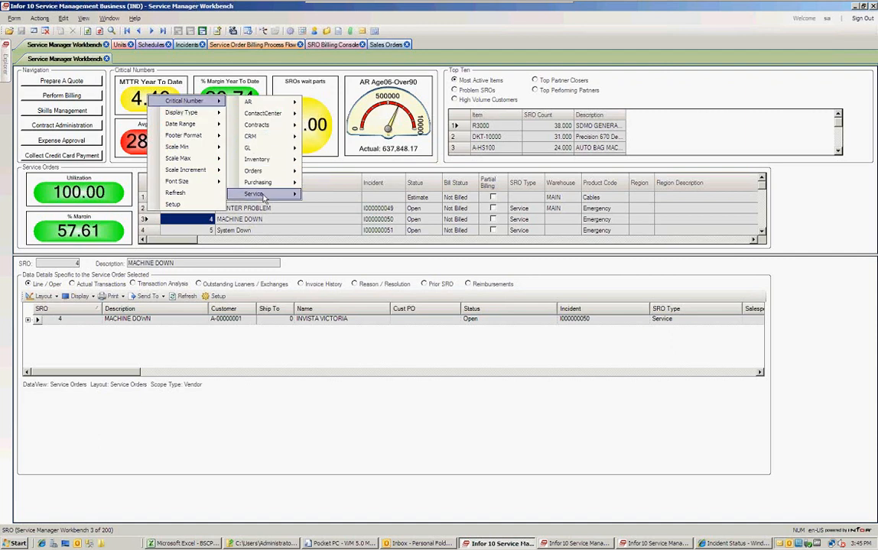
{"action": "mouse_move", "coordinate": [258, 193]}
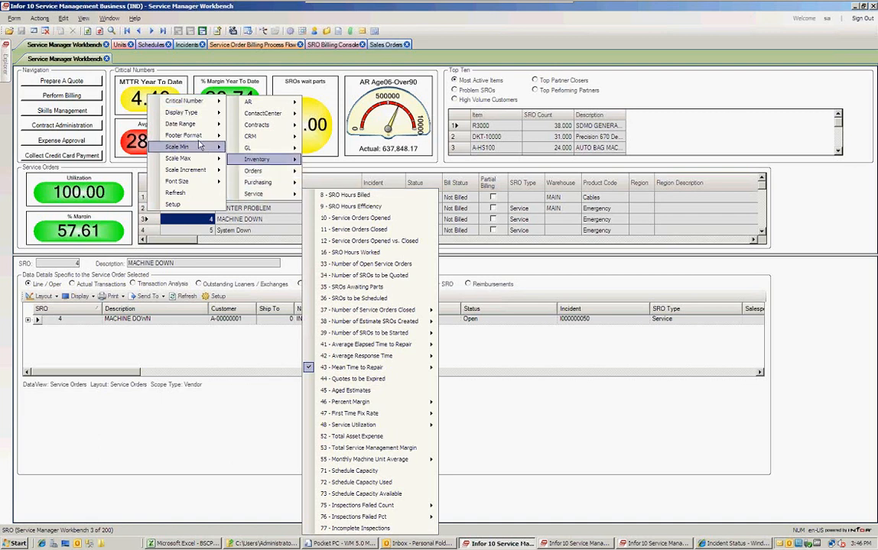
{"action": "left_click", "coordinate": [133, 79]}
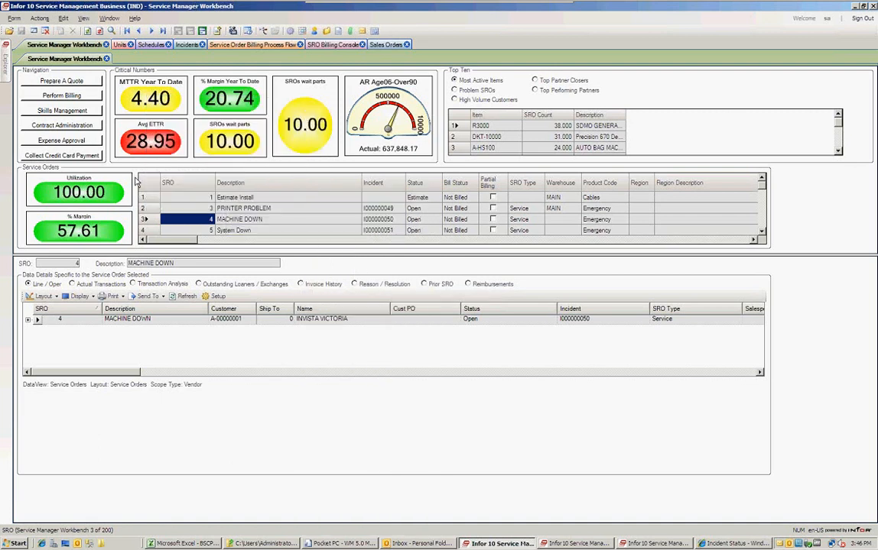
{"action": "left_click", "coordinate": [147, 208]}
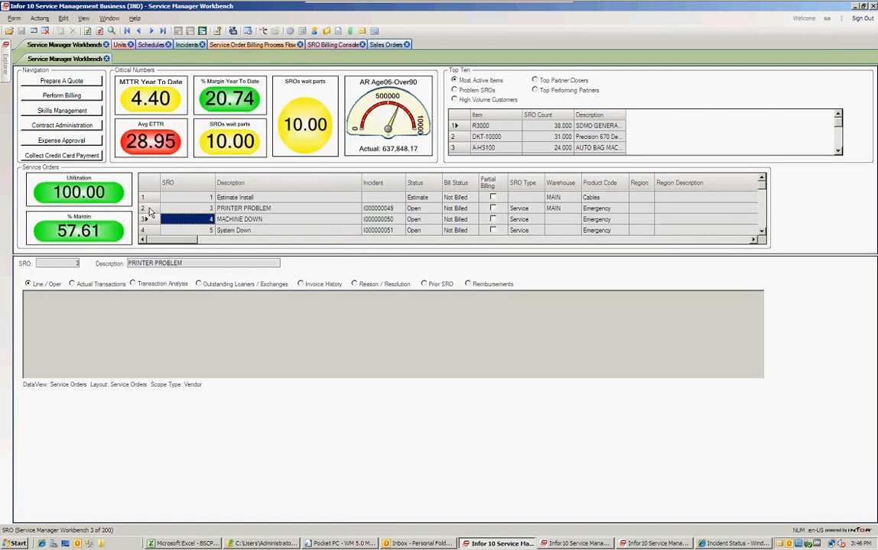
Select service order 4, MACHINE DOWN, and display its Actual Transactions in the details panel.
{"action": "left_click", "coordinate": [151, 220]}
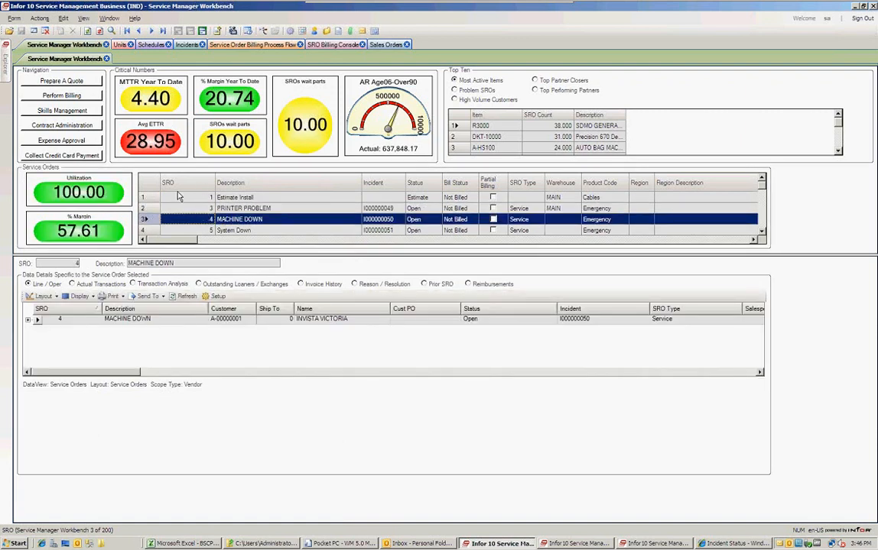
{"action": "left_click", "coordinate": [150, 221]}
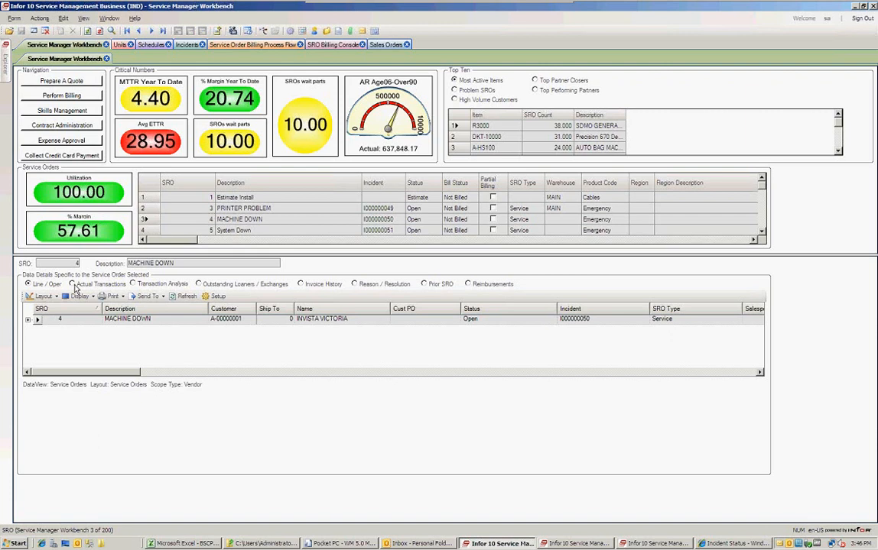
{"action": "left_click", "coordinate": [99, 286]}
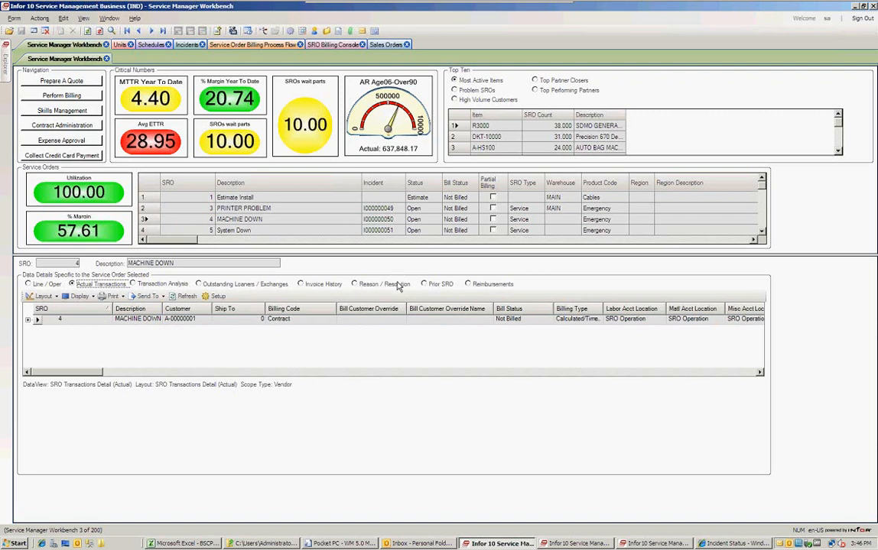
Expand the MACHINE DOWN order row and widen the order and line Description columns.
{"action": "left_click", "coordinate": [27, 320]}
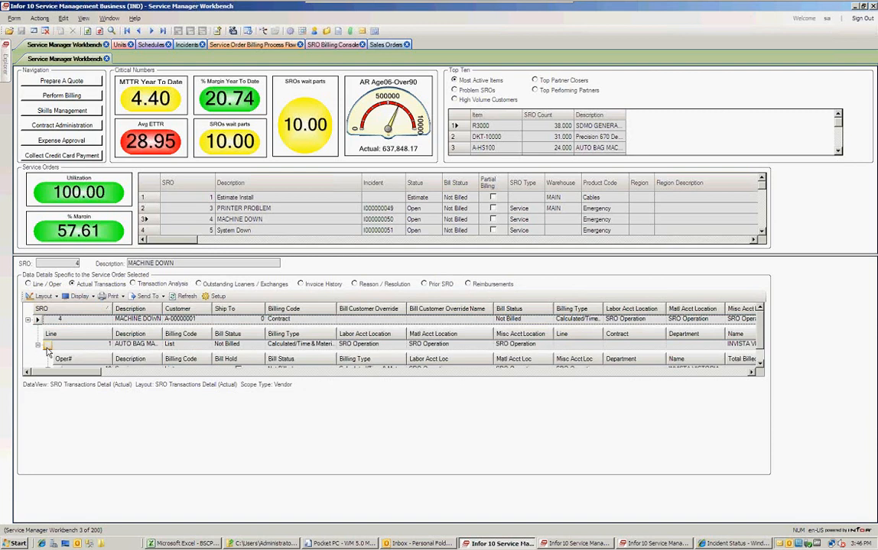
{"action": "left_click_drag", "start_coordinate": [162, 309], "coordinate": [257, 308]}
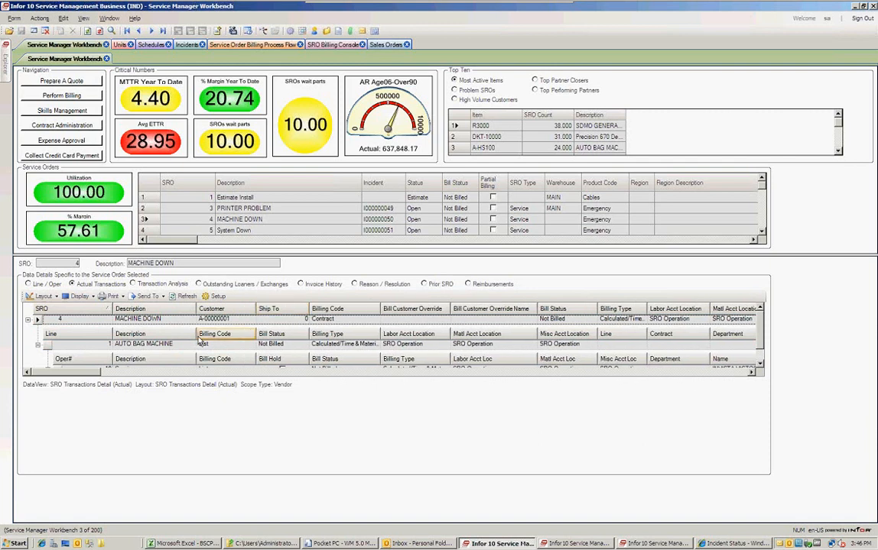
{"action": "left_click_drag", "start_coordinate": [199, 334], "coordinate": [217, 334]}
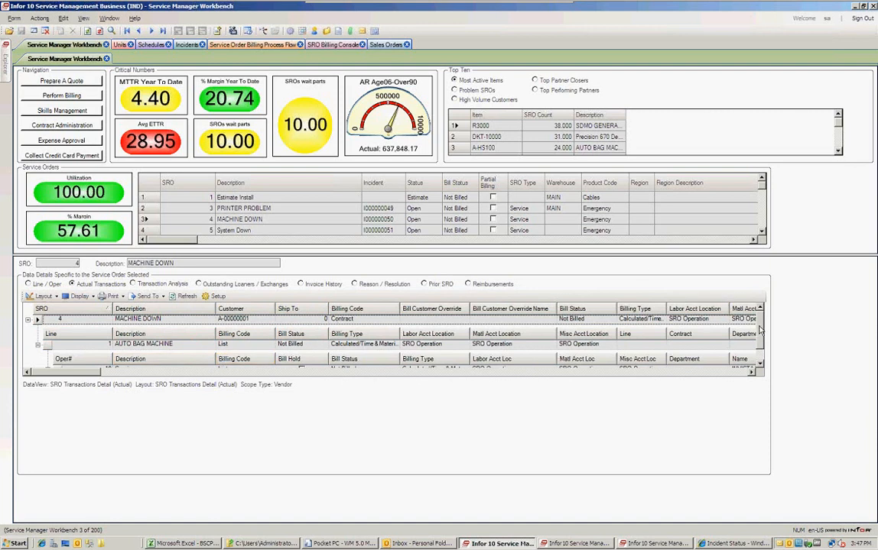
{"action": "scroll", "coordinate": [759, 342], "scroll_direction": "down", "scroll_amount": 1}
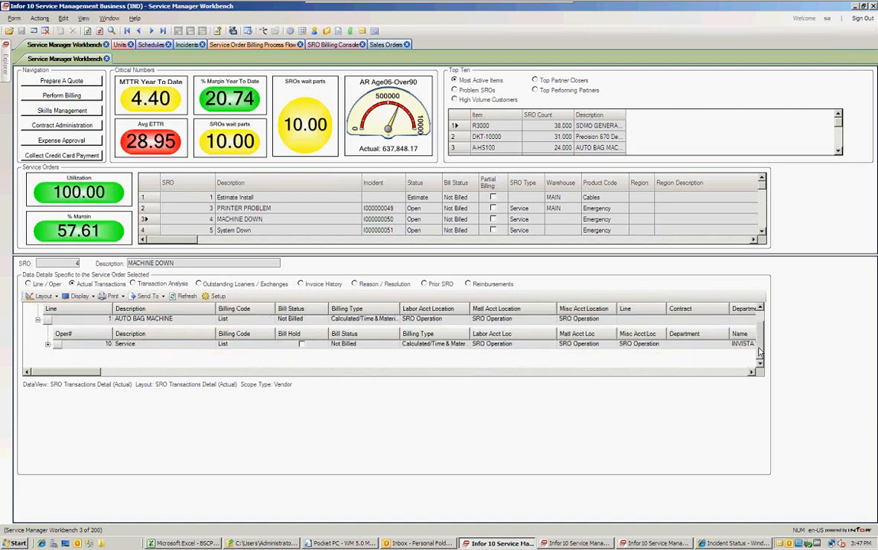
Expand operation 10's transactions, scroll through them, then collapse the order's details.
{"action": "left_click", "coordinate": [47, 345]}
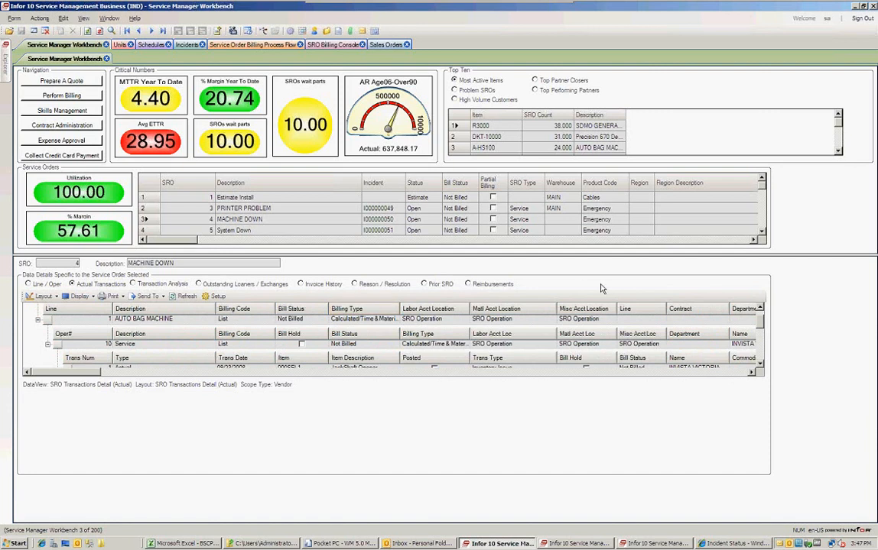
{"action": "left_click", "coordinate": [760, 365]}
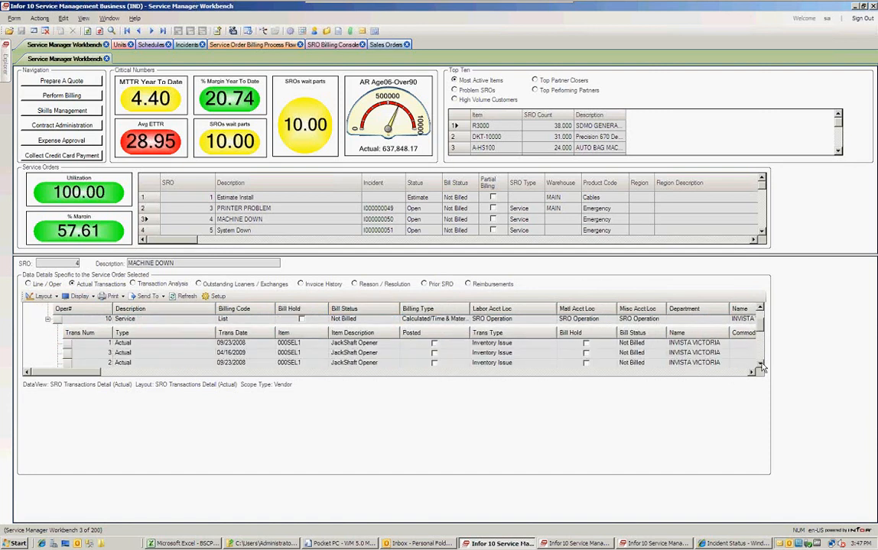
{"action": "left_click", "coordinate": [760, 365]}
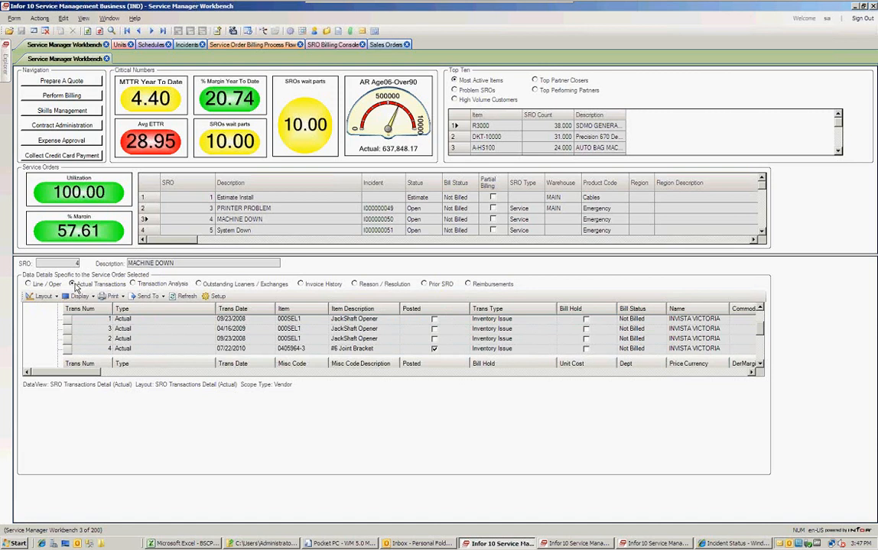
{"action": "left_click_drag", "start_coordinate": [760, 327], "coordinate": [761, 315]}
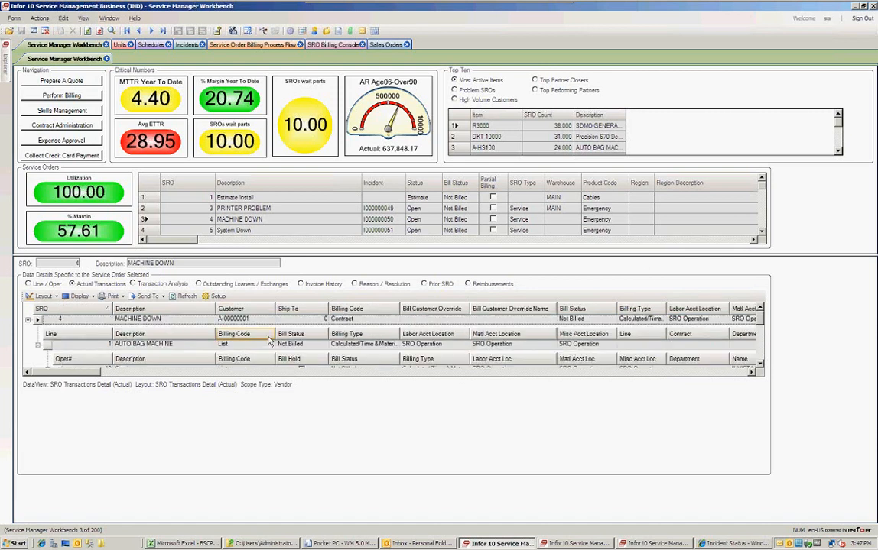
{"action": "left_click", "coordinate": [28, 320]}
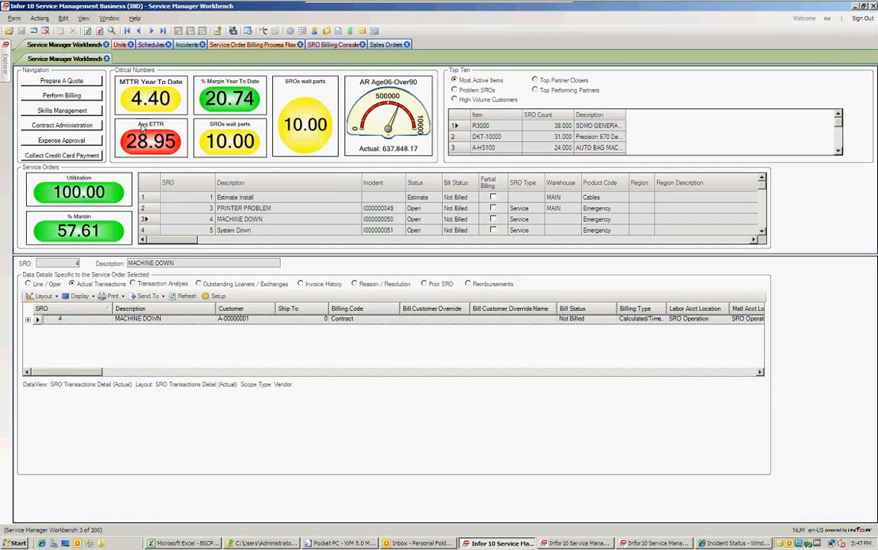
{"action": "mouse_move", "coordinate": [139, 100]}
From Perform Billing, open Prepare Service Orders for Billing and apply the filter to list orders.
{"action": "left_click", "coordinate": [88, 95]}
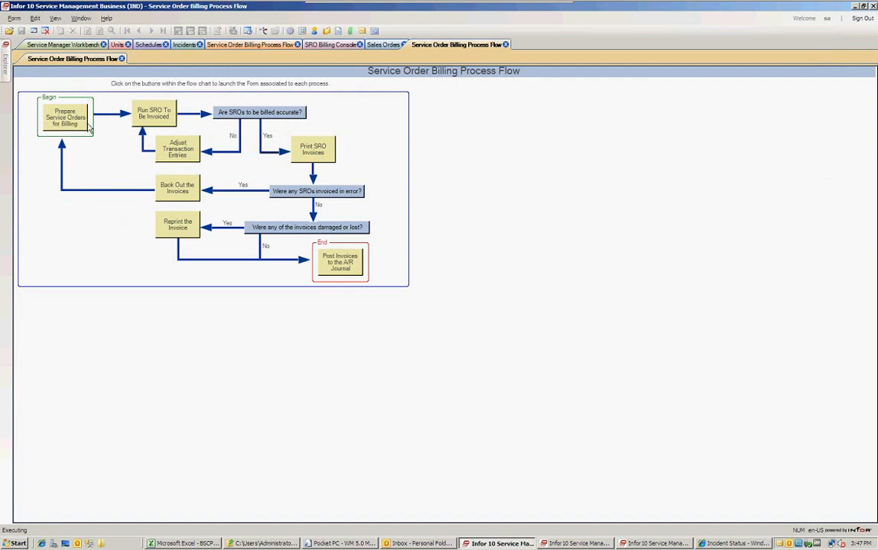
{"action": "left_click", "coordinate": [91, 126]}
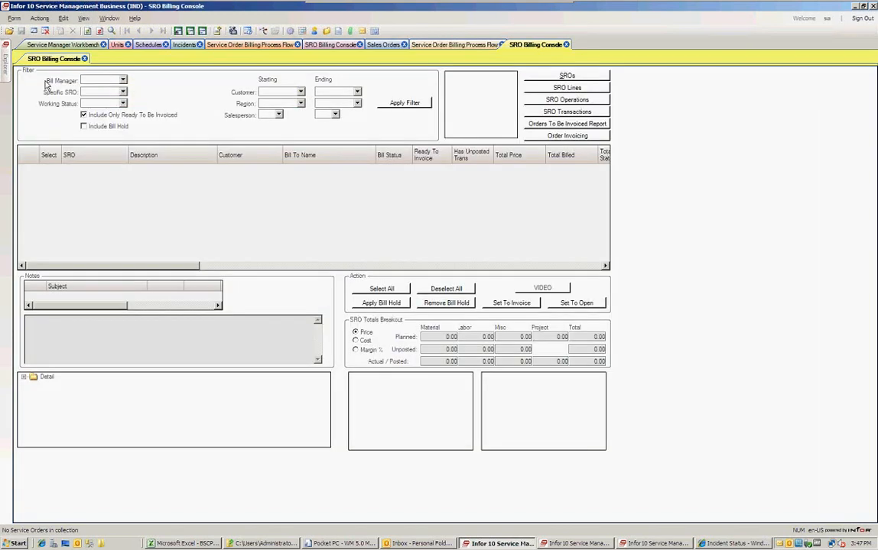
{"action": "left_click", "coordinate": [384, 101]}
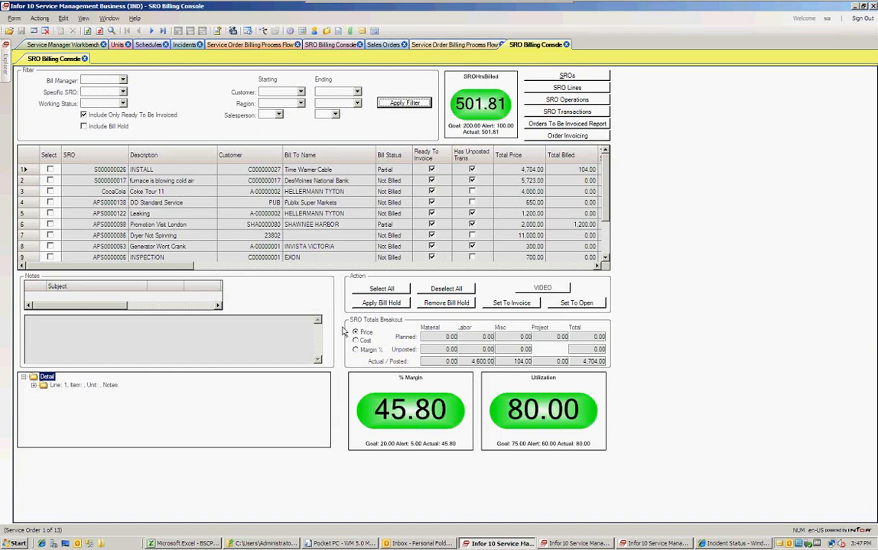
{"action": "left_click", "coordinate": [31, 203]}
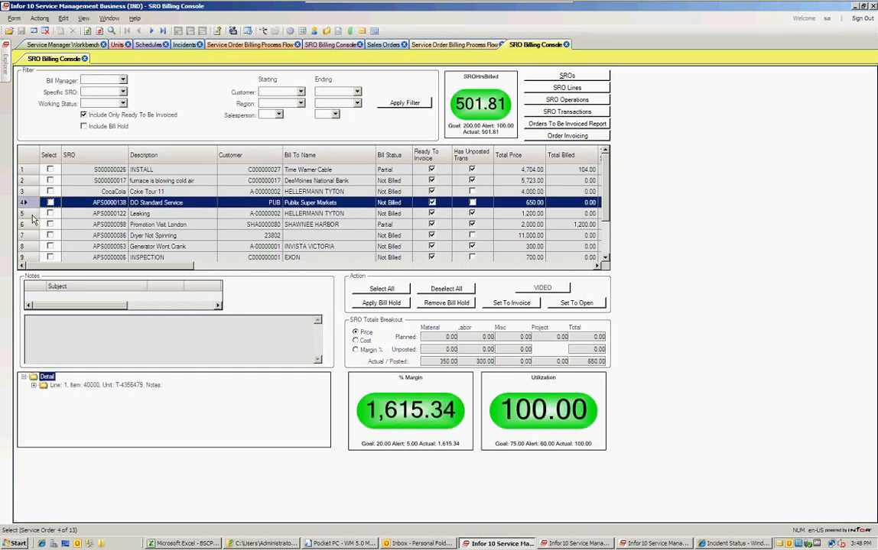
{"action": "left_click", "coordinate": [32, 214]}
{"action": "left_click", "coordinate": [31, 225]}
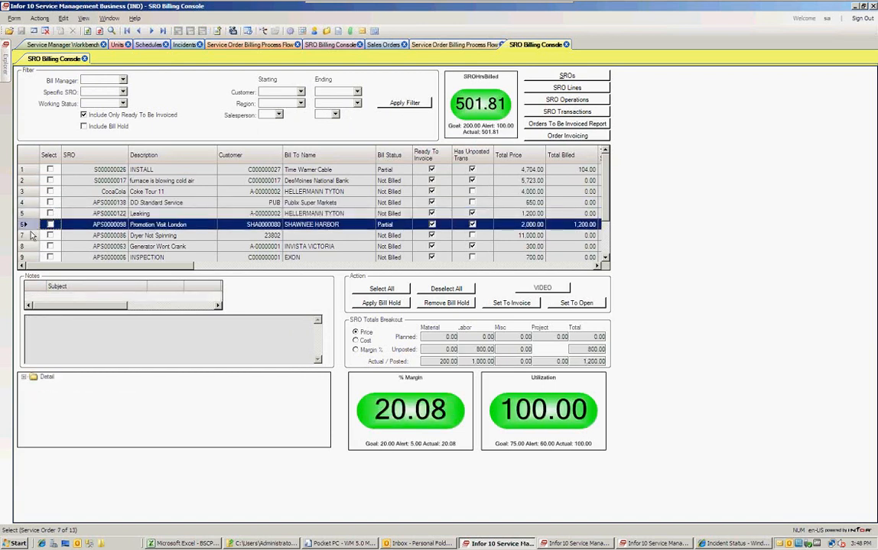
{"action": "left_click", "coordinate": [32, 235]}
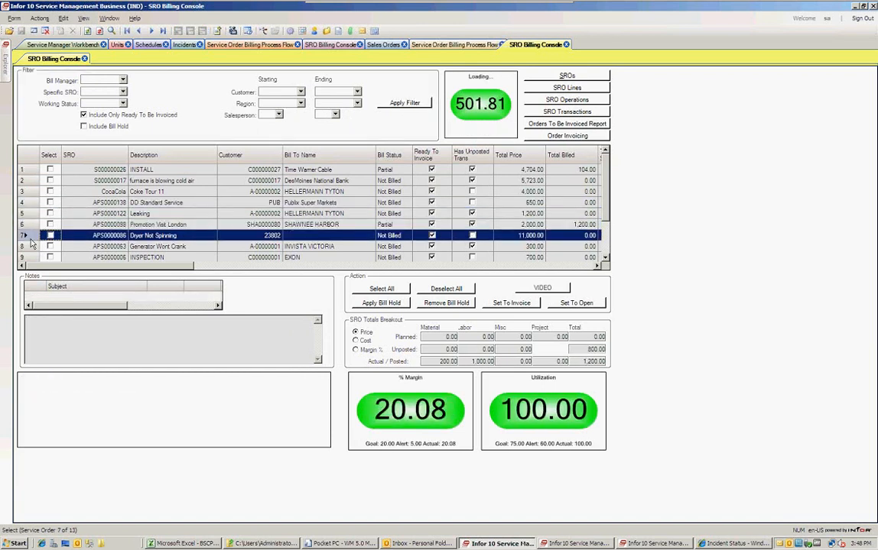
{"action": "left_click", "coordinate": [23, 181]}
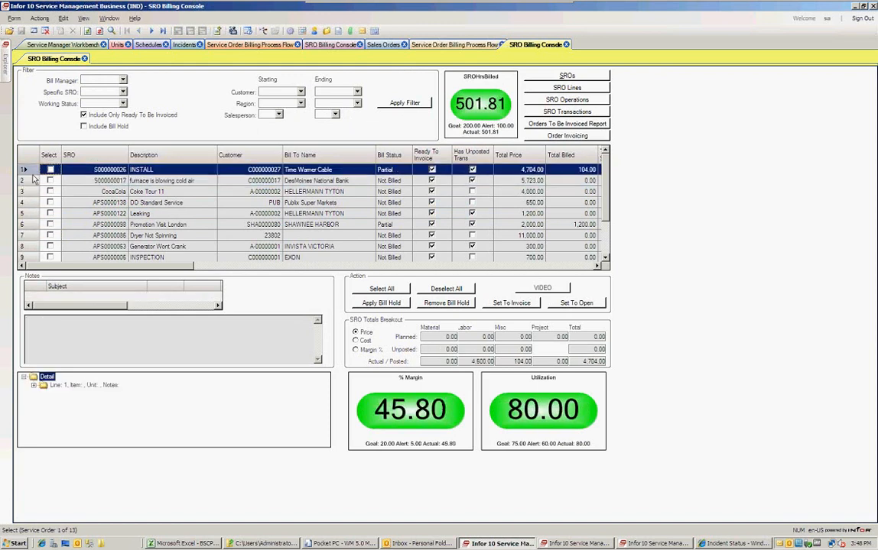
{"action": "left_click", "coordinate": [33, 191]}
{"action": "left_click", "coordinate": [33, 202]}
{"action": "left_click", "coordinate": [33, 214]}
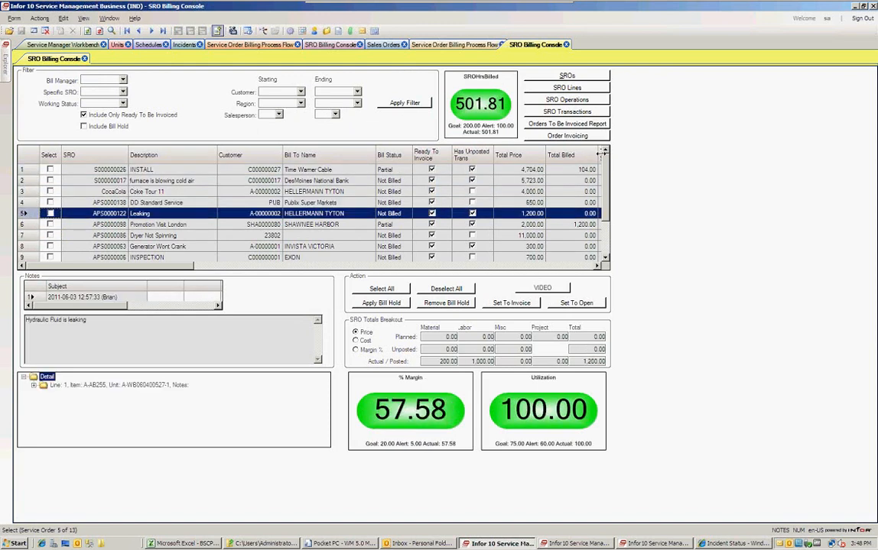
{"action": "scroll", "coordinate": [544, 169], "scroll_direction": "down", "scroll_amount": 4}
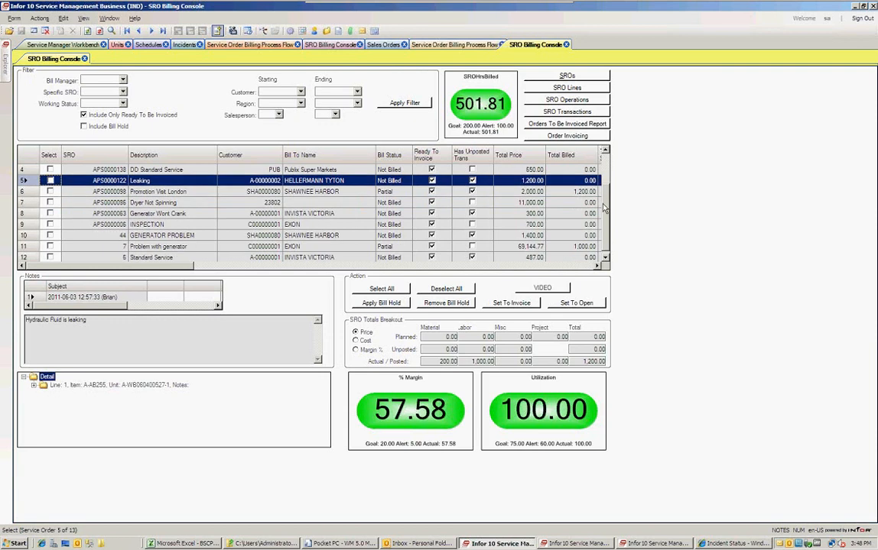
{"action": "left_click", "coordinate": [30, 246]}
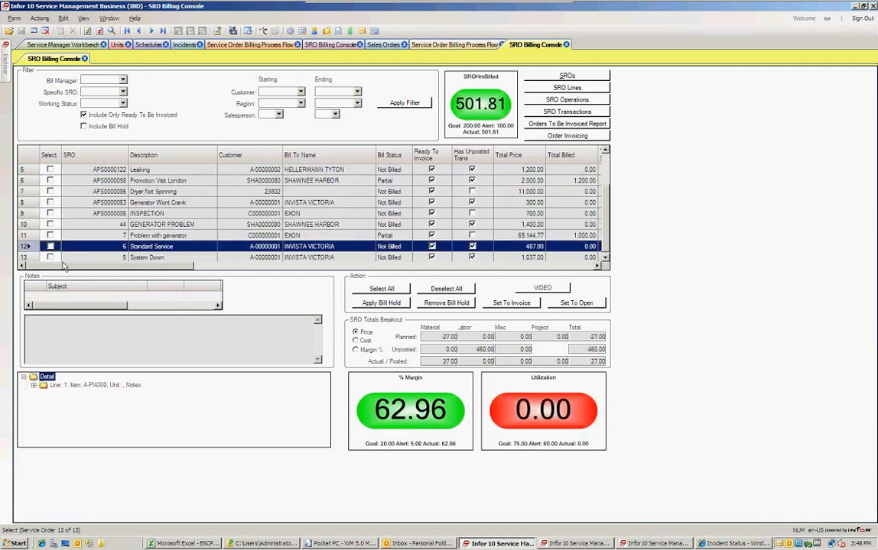
{"action": "left_click", "coordinate": [24, 236]}
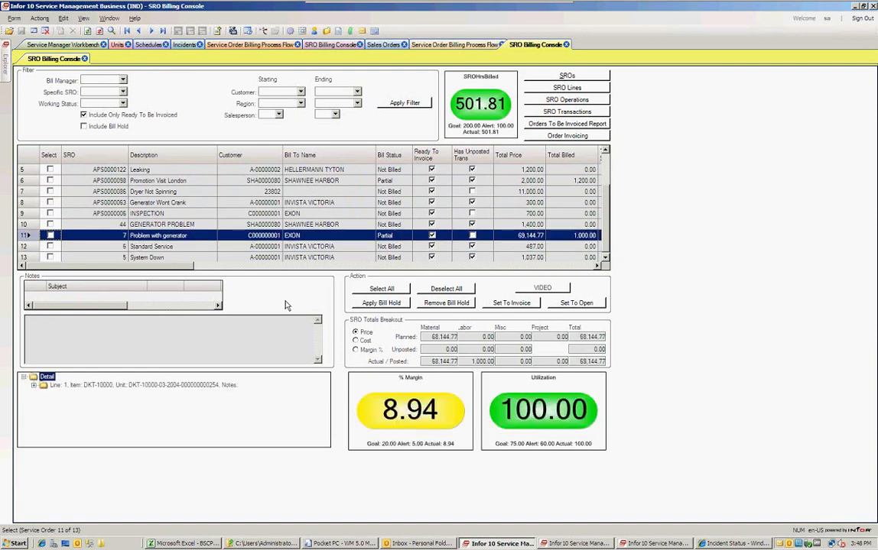
{"action": "right_click", "coordinate": [99, 238]}
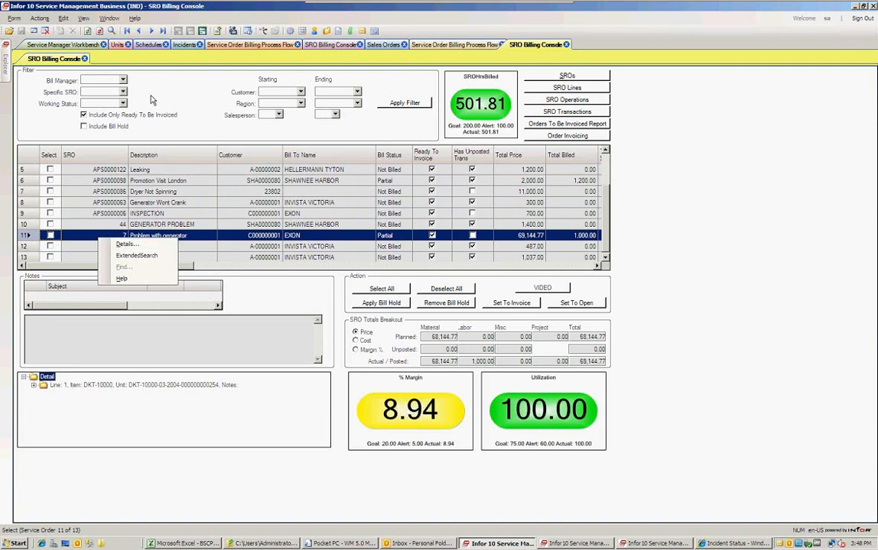
Close the SRO Billing Console, open the SRO To Be Invoiced report, then close it.
{"action": "left_click", "coordinate": [86, 60]}
{"action": "left_click", "coordinate": [85, 59]}
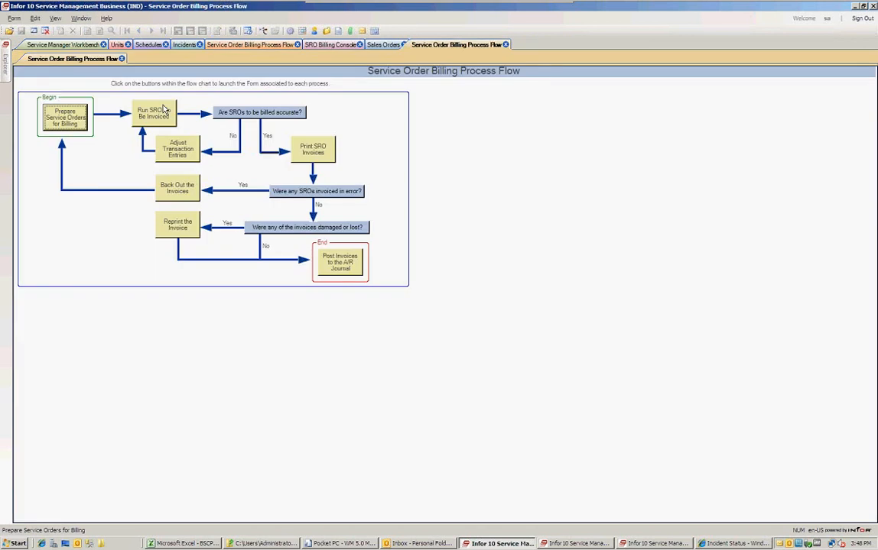
{"action": "left_click", "coordinate": [162, 114]}
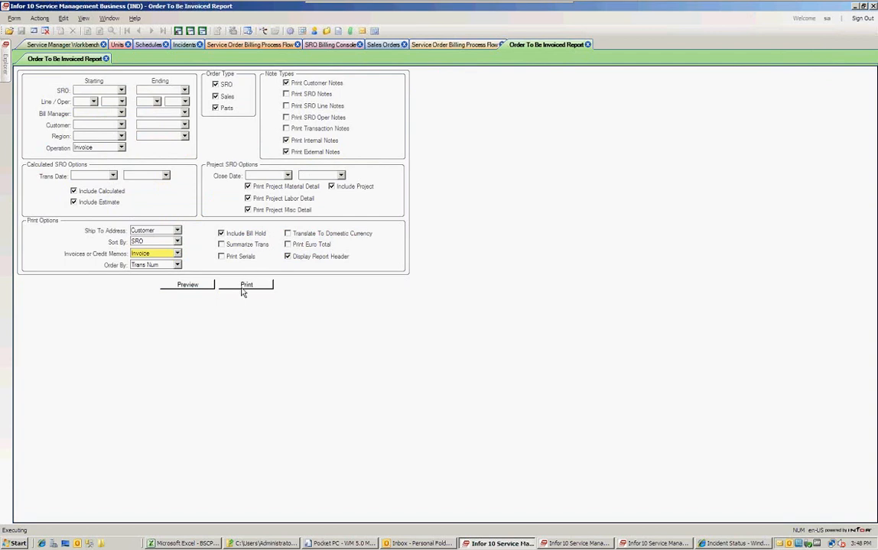
{"action": "left_click", "coordinate": [106, 59]}
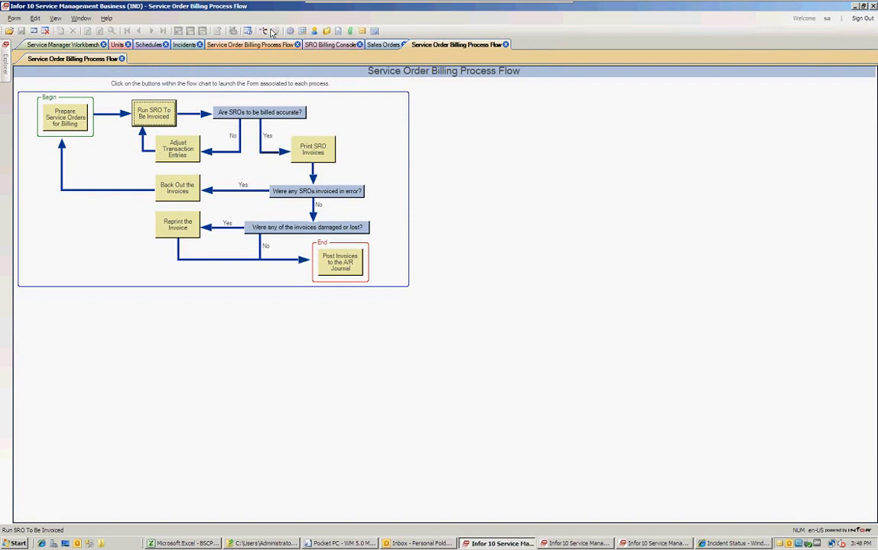
Close the billing process flow and open the Units tab's Bag Machine configuration.
{"action": "left_click", "coordinate": [122, 59]}
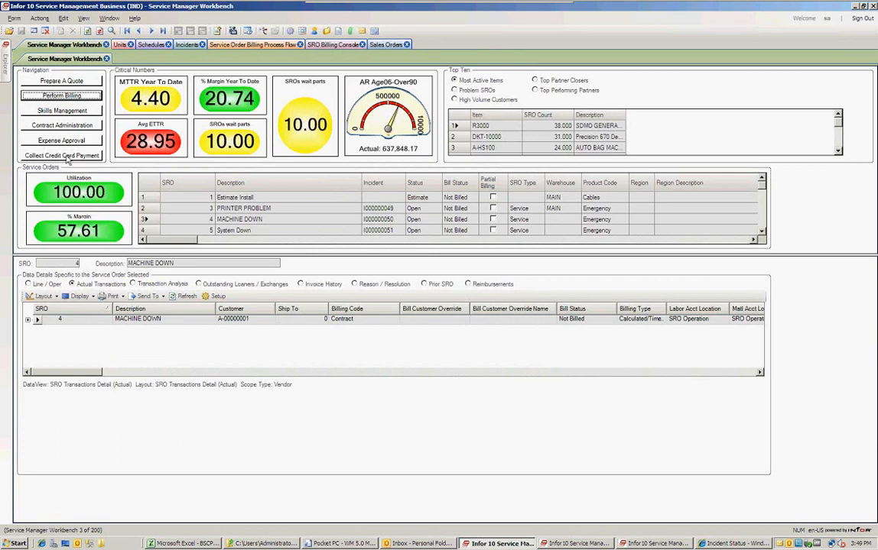
{"action": "left_click", "coordinate": [121, 45]}
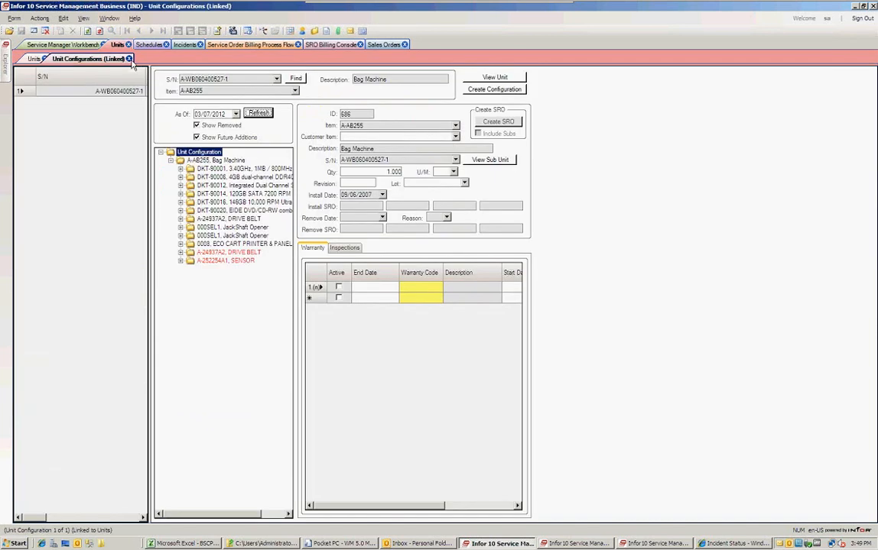
Return to the unit record, select unit 38, and highlight its serial number, item A-AB255 and customer Shell.
{"action": "left_click", "coordinate": [129, 60]}
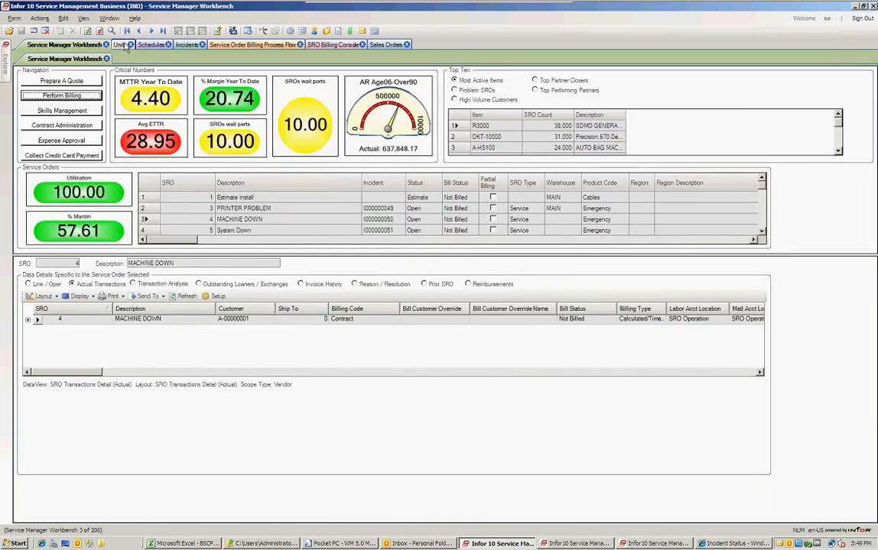
{"action": "left_click", "coordinate": [125, 46]}
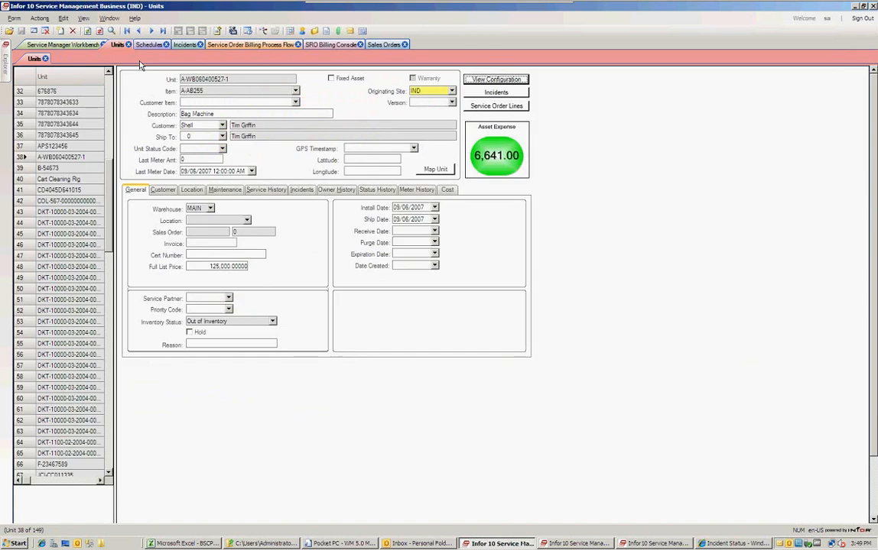
{"action": "left_click", "coordinate": [27, 159]}
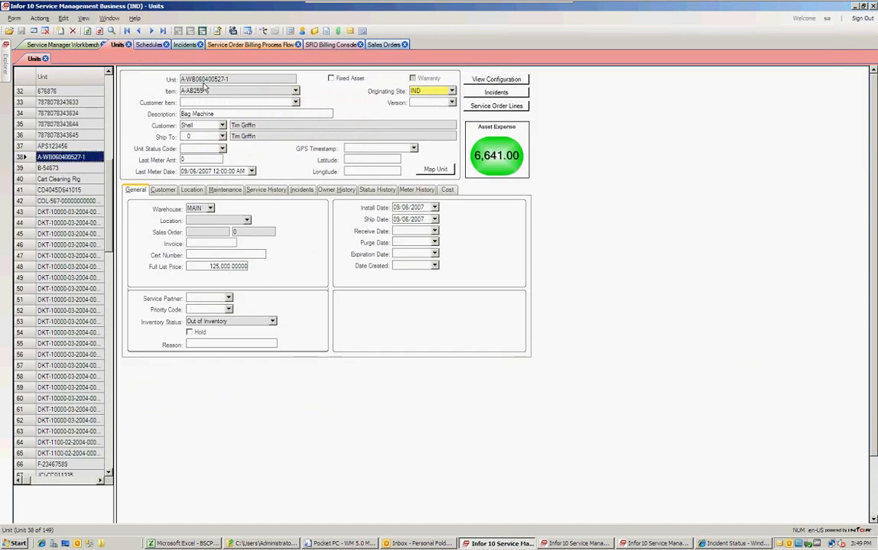
{"action": "left_click_drag", "start_coordinate": [234, 78], "coordinate": [157, 67]}
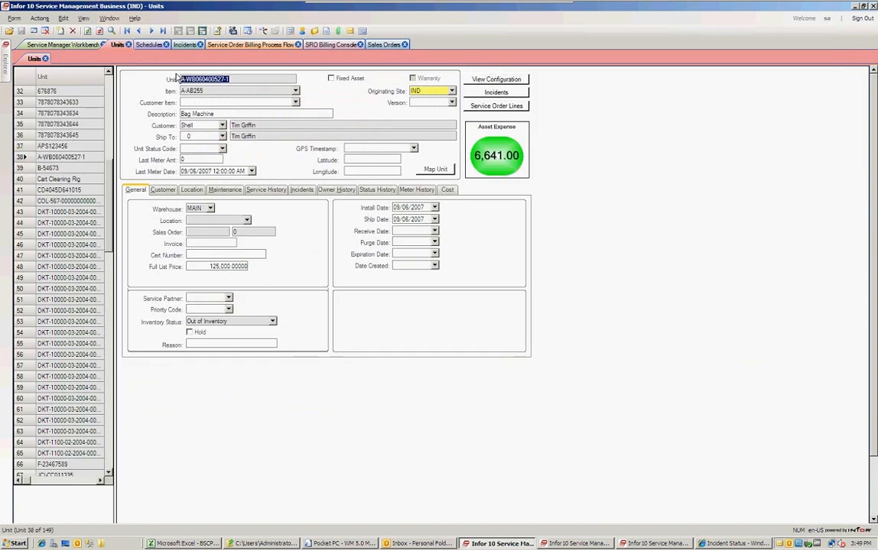
{"action": "left_click", "coordinate": [198, 90]}
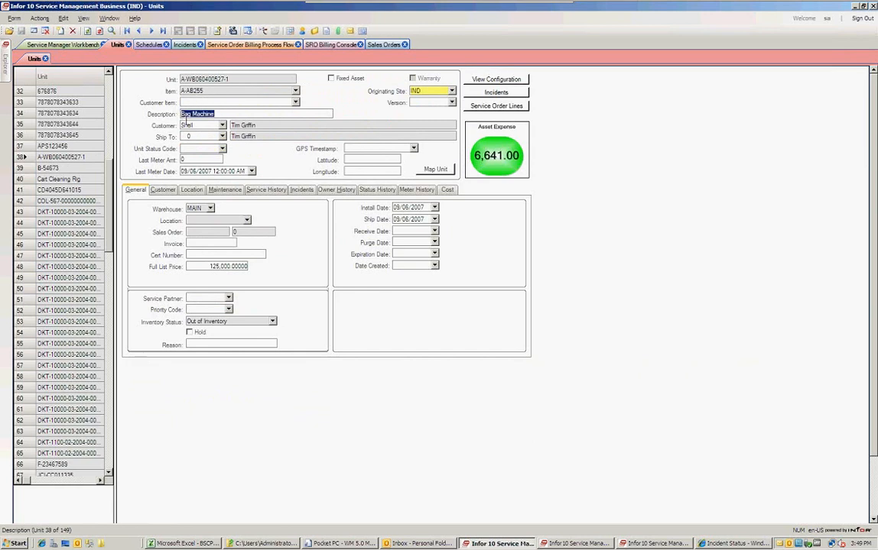
{"action": "left_click_drag", "start_coordinate": [196, 125], "coordinate": [177, 124]}
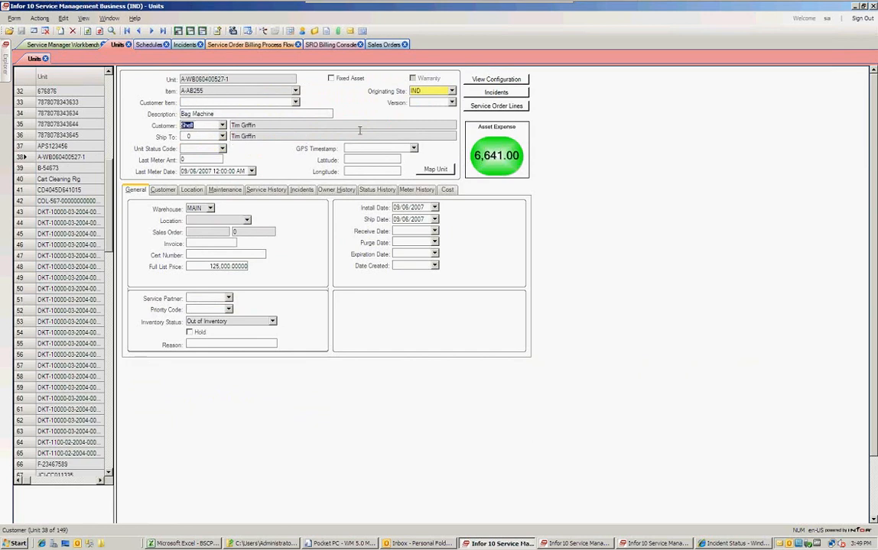
Review the Customer, Service History, Incidents, Owner History and Status History tabs, then View Configuration.
{"action": "mouse_move", "coordinate": [482, 177]}
{"action": "left_click", "coordinate": [166, 193]}
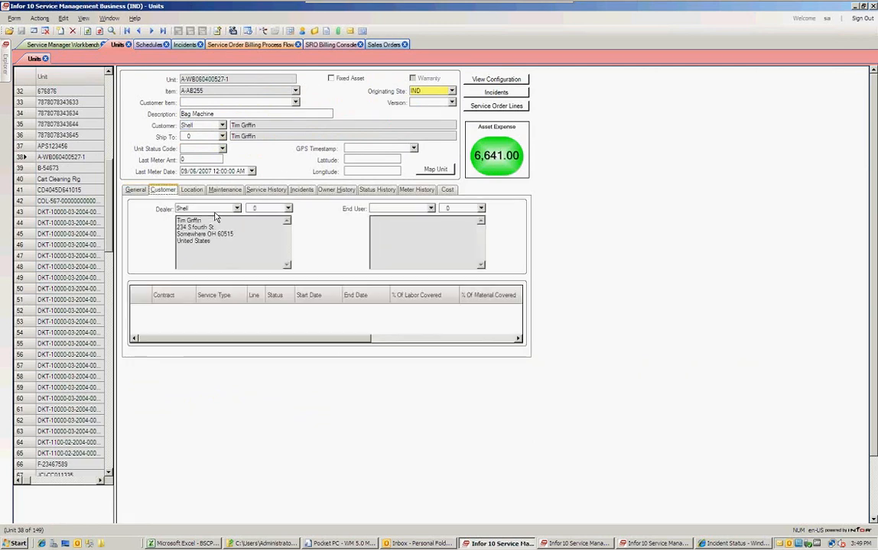
{"action": "left_click", "coordinate": [265, 189]}
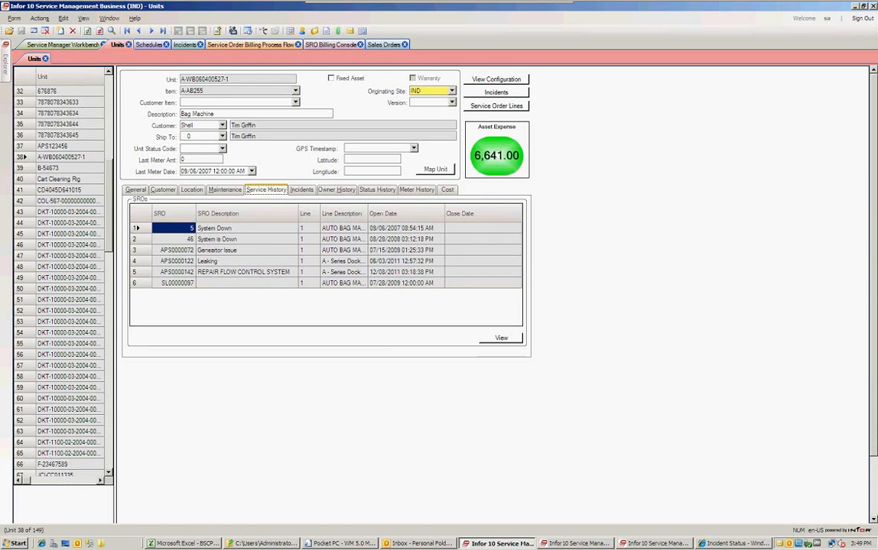
{"action": "left_click", "coordinate": [301, 190]}
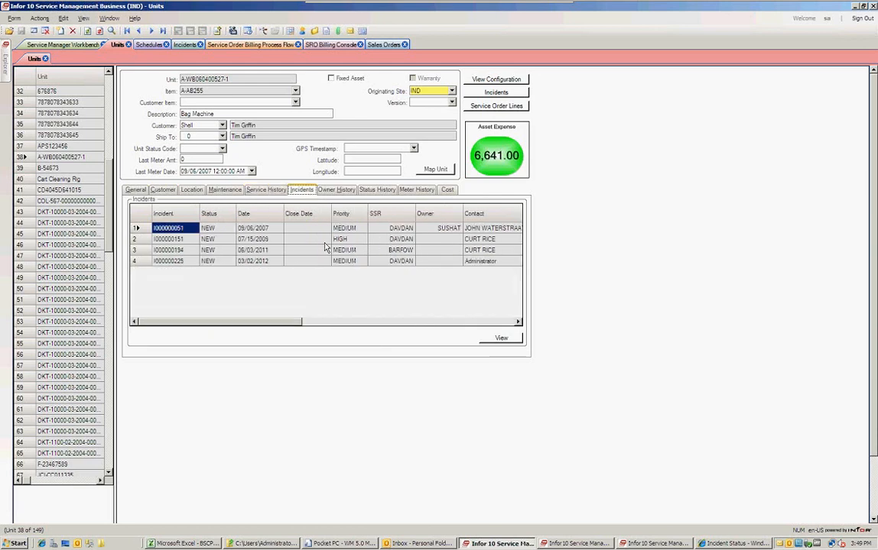
{"action": "left_click", "coordinate": [348, 190]}
{"action": "left_click", "coordinate": [366, 191]}
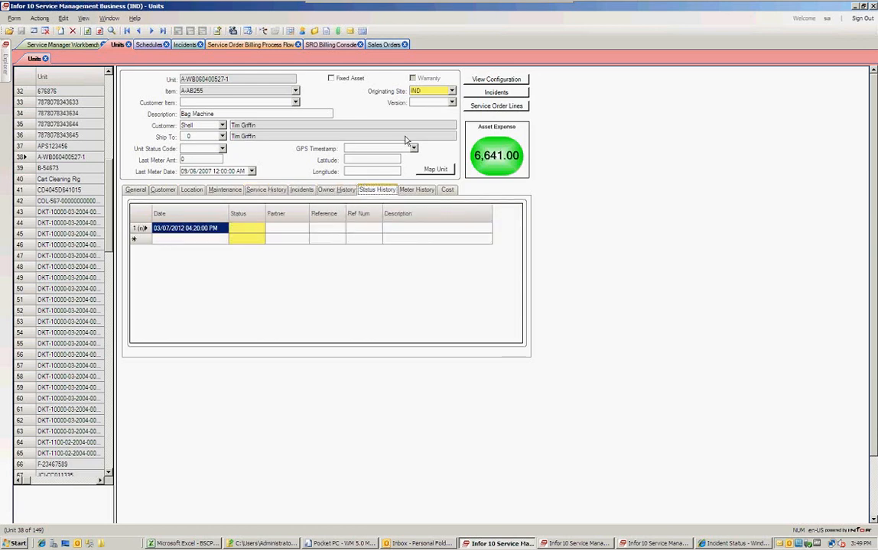
{"action": "left_click", "coordinate": [493, 80]}
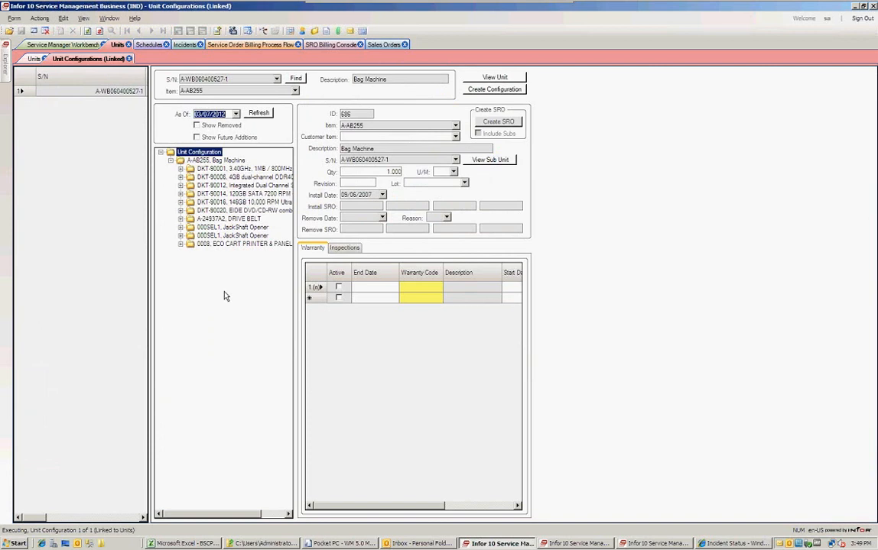
Turn on Show Removed and Show Future Additions and refresh the configuration tree.
{"action": "left_click", "coordinate": [196, 126]}
{"action": "left_click", "coordinate": [197, 138]}
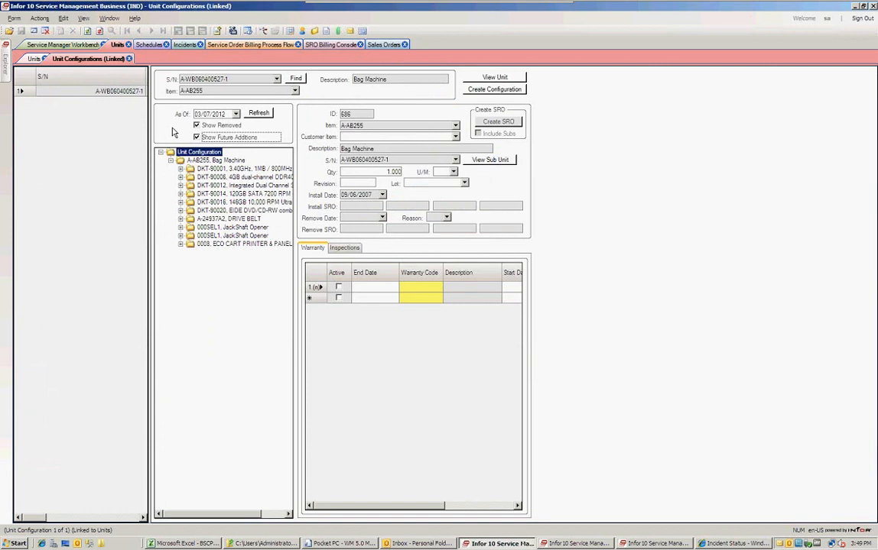
{"action": "left_click", "coordinate": [258, 114]}
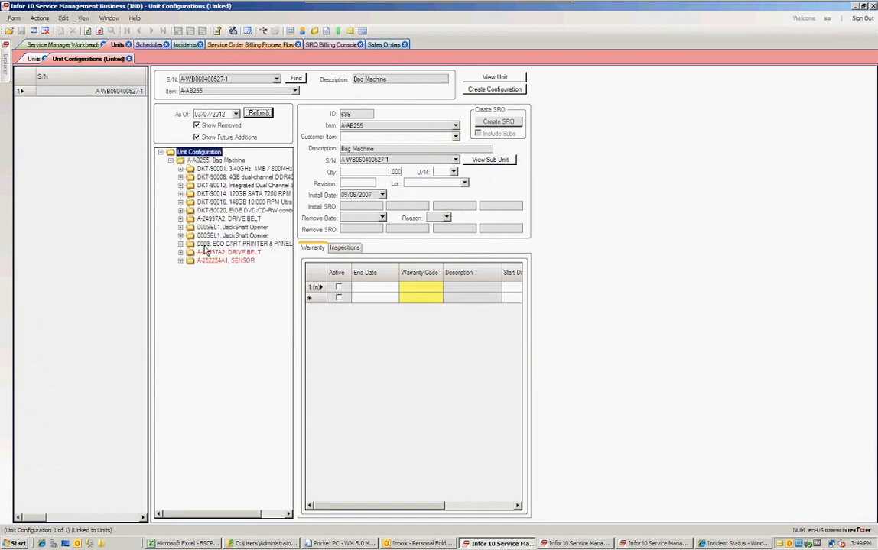
{"action": "left_click", "coordinate": [208, 114]}
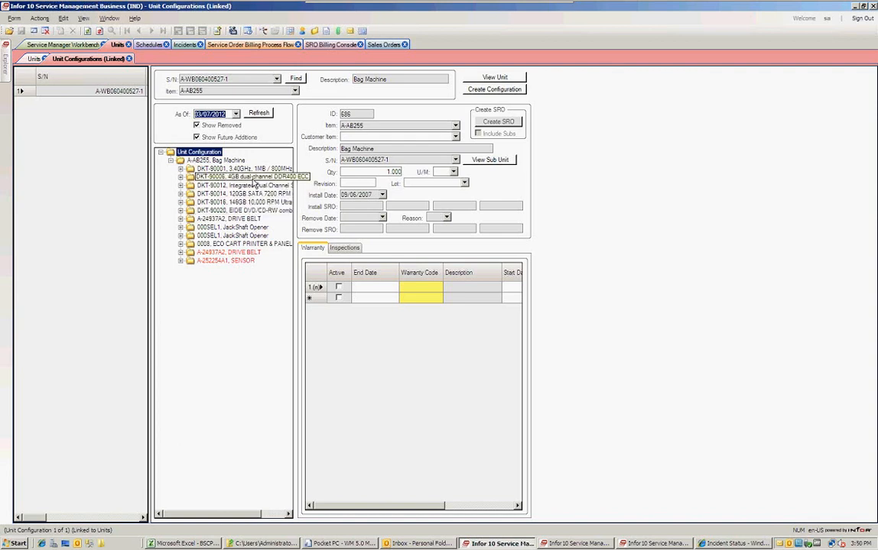
Inspect install and remove dates of the removed DRIVE BELT and SENSOR, then close the configuration.
{"action": "left_click", "coordinate": [233, 252]}
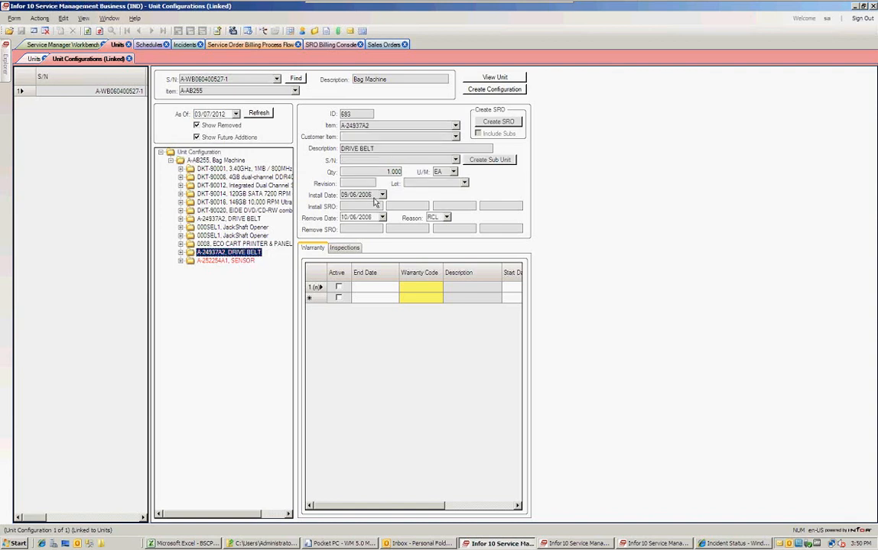
{"action": "left_click", "coordinate": [330, 192]}
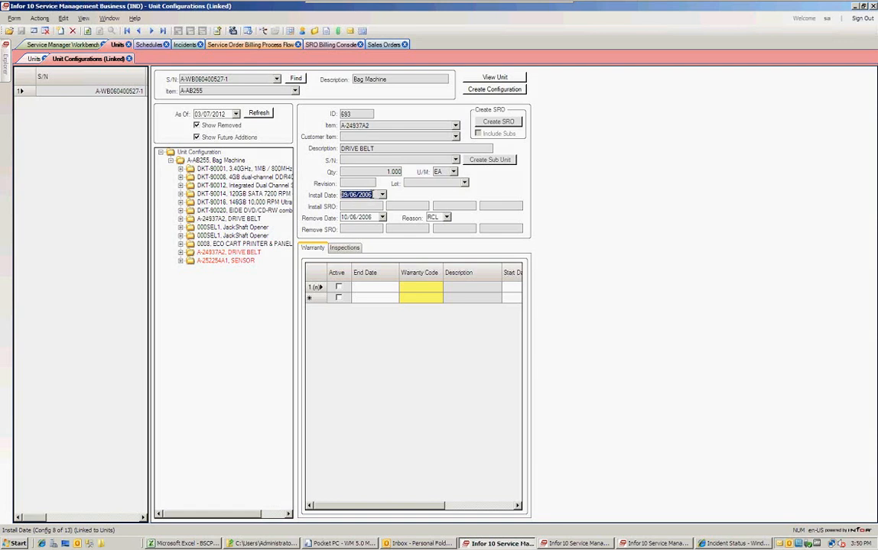
{"action": "left_click", "coordinate": [369, 194]}
{"action": "left_click", "coordinate": [373, 218]}
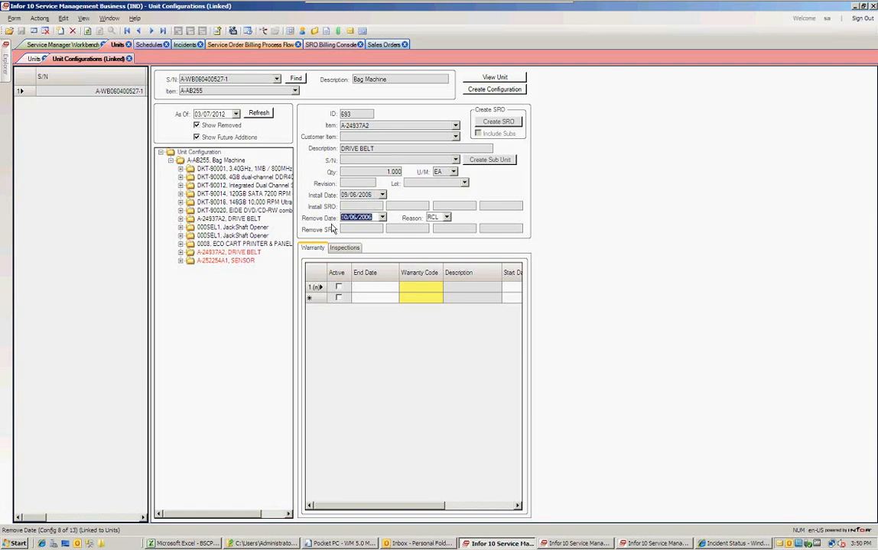
{"action": "left_click", "coordinate": [225, 260]}
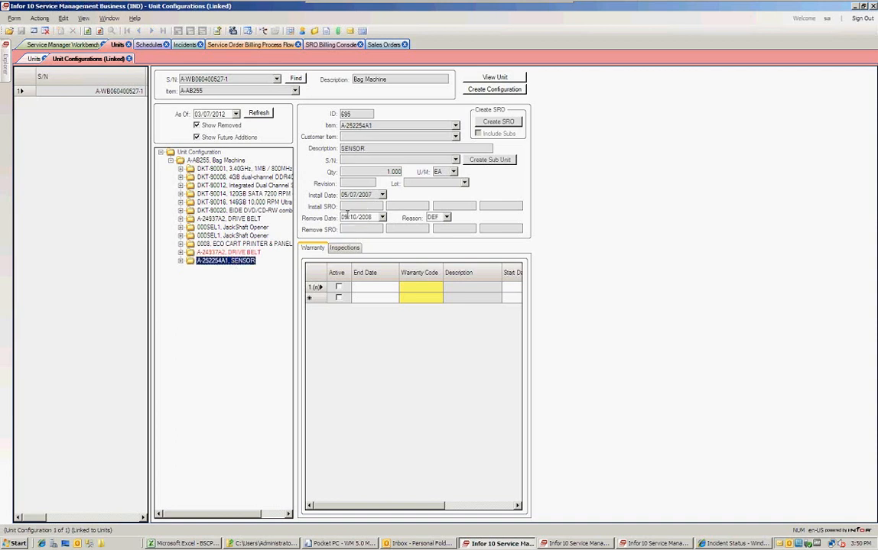
{"action": "left_click", "coordinate": [350, 216]}
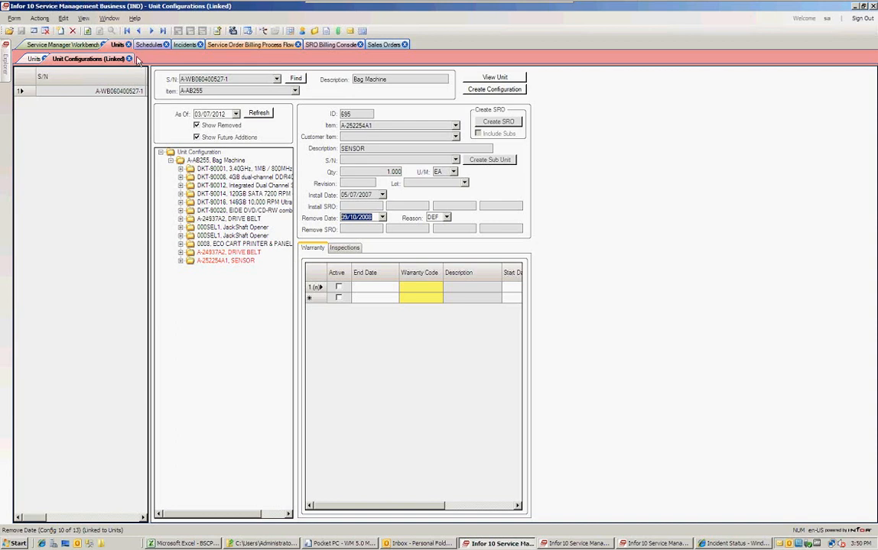
{"action": "left_click", "coordinate": [129, 59]}
Close the unit record and switch the Schedules view to Month View.
{"action": "left_click", "coordinate": [47, 58]}
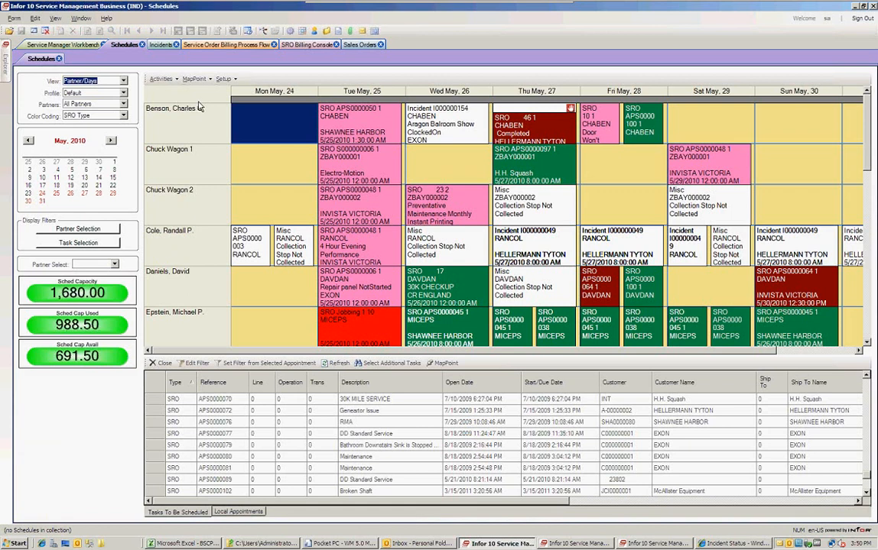
{"action": "left_click", "coordinate": [123, 81]}
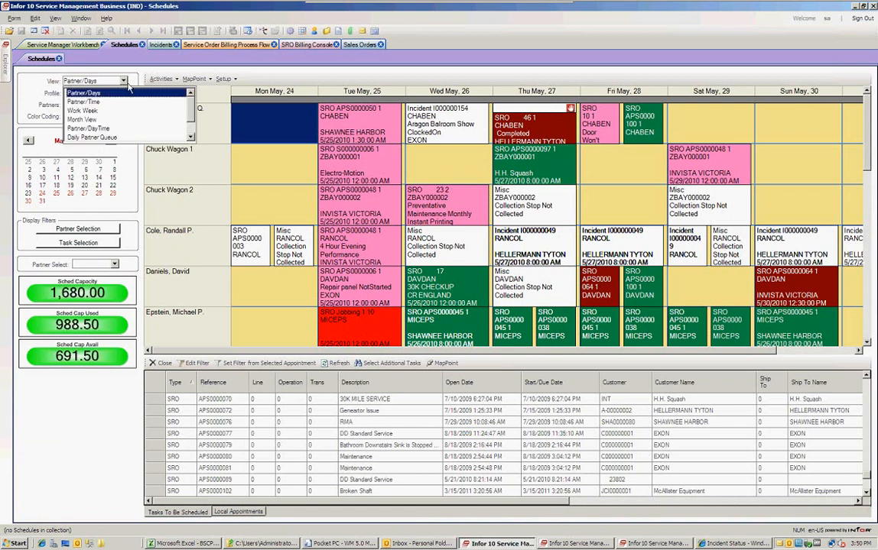
{"action": "left_click", "coordinate": [90, 120]}
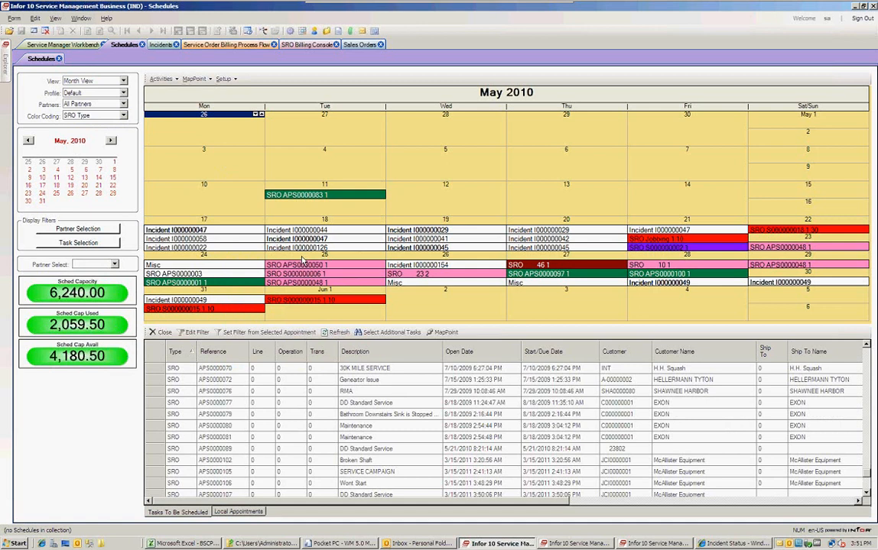
Set the schedule View to Partner/Days and narrow the dates to Monday May 24 only.
{"action": "left_click", "coordinate": [123, 81]}
{"action": "left_click", "coordinate": [116, 88]}
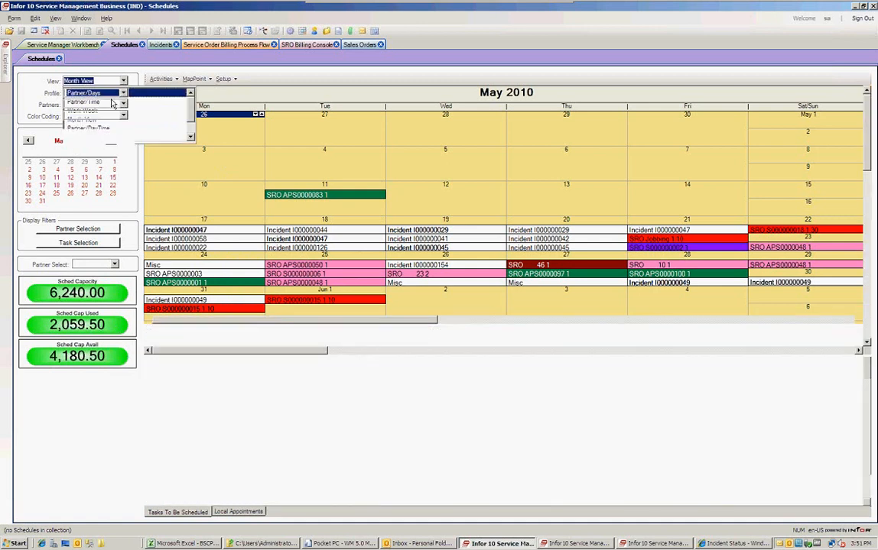
{"action": "left_click", "coordinate": [42, 194]}
{"action": "left_click", "coordinate": [58, 194]}
{"action": "left_click_drag", "start_coordinate": [59, 195], "coordinate": [113, 193]}
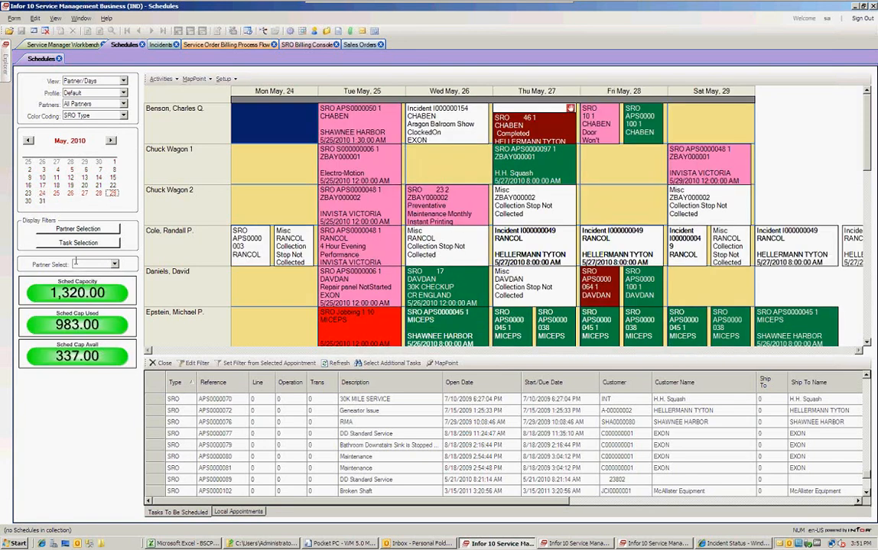
{"action": "left_click", "coordinate": [42, 194]}
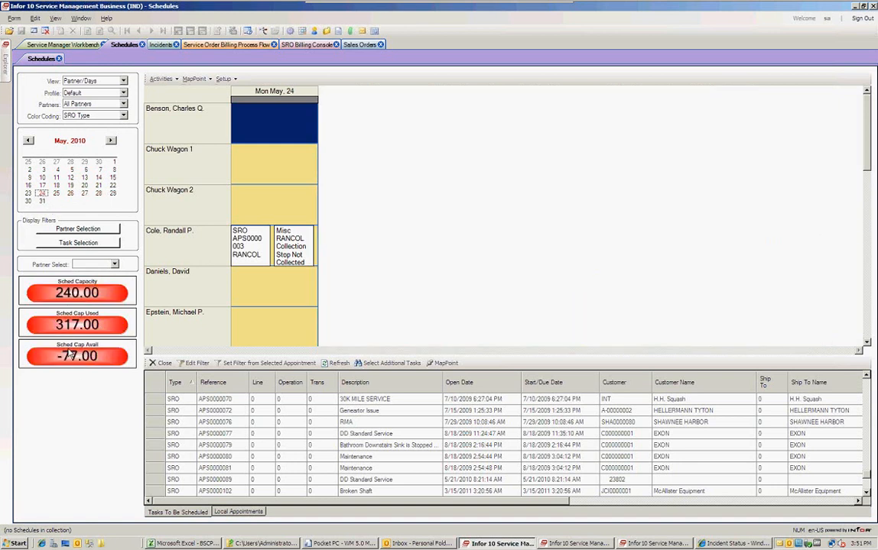
Show May 24–25 side by side, move Replace Motor to May 25, and schedule APS0000077 on May 24.
{"action": "left_click", "coordinate": [57, 193]}
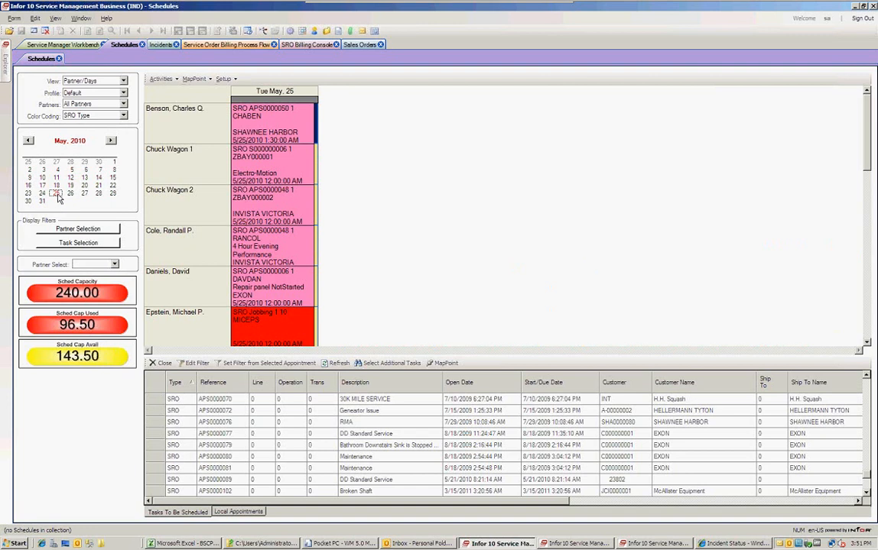
{"action": "left_click_drag", "start_coordinate": [44, 194], "coordinate": [53, 194]}
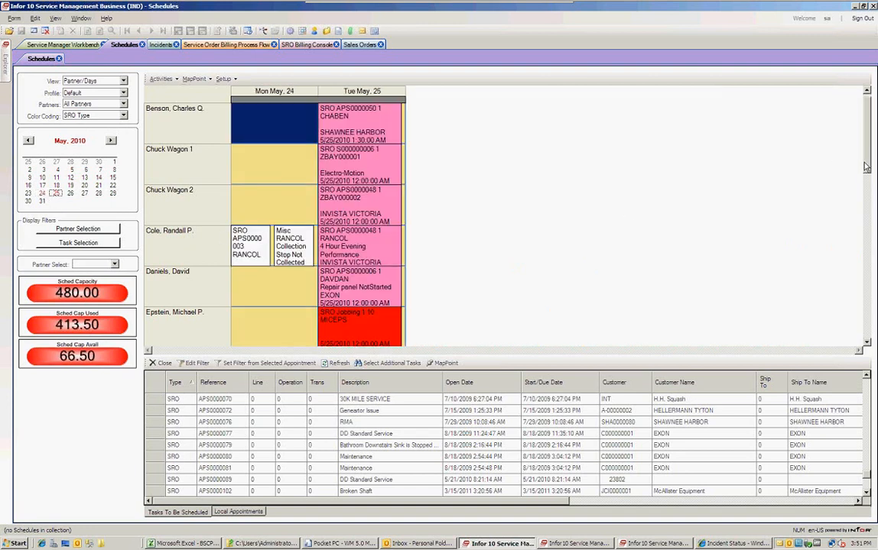
{"action": "scroll", "coordinate": [865, 172], "scroll_direction": "down", "scroll_amount": 1}
{"action": "scroll", "coordinate": [861, 183], "scroll_direction": "down", "scroll_amount": 5}
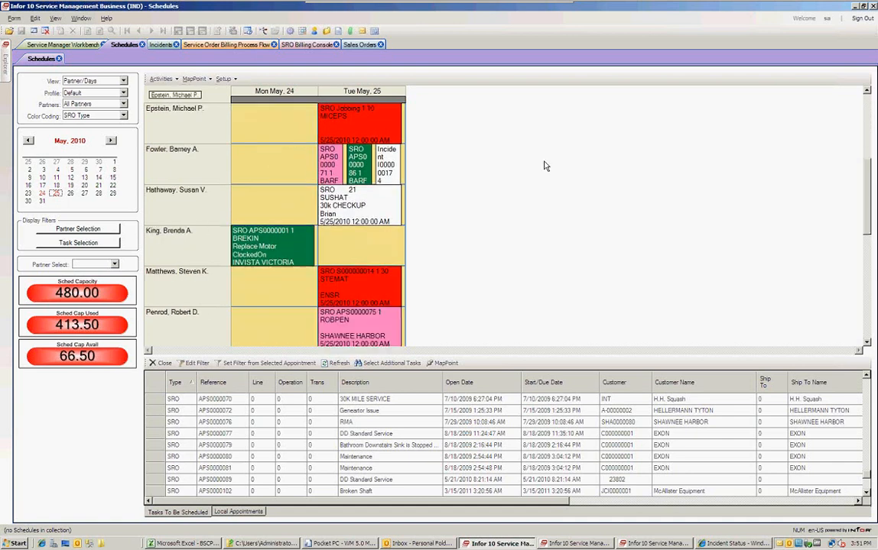
{"action": "left_click_drag", "start_coordinate": [287, 233], "coordinate": [288, 200]}
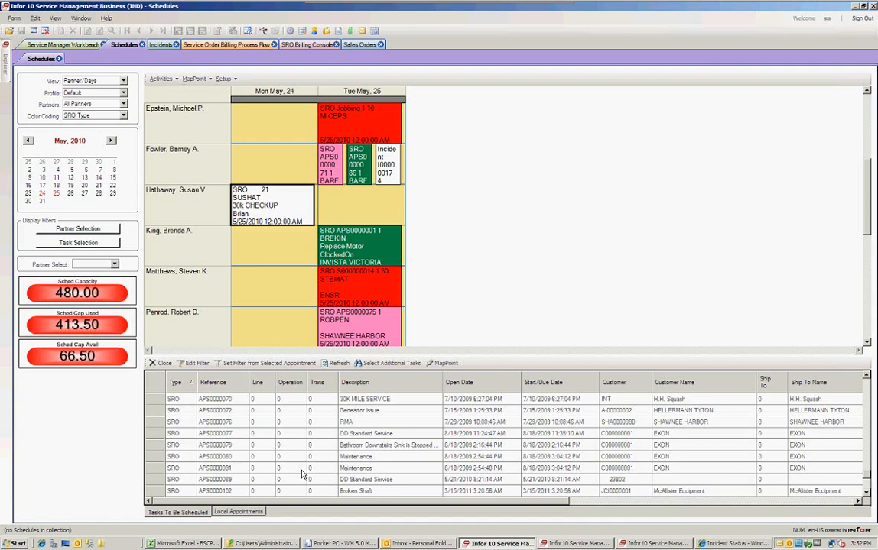
{"action": "left_click_drag", "start_coordinate": [207, 433], "coordinate": [236, 411]}
Set the schedule view to span Monday May 24 through Saturday May 29.
{"action": "left_click", "coordinate": [42, 193]}
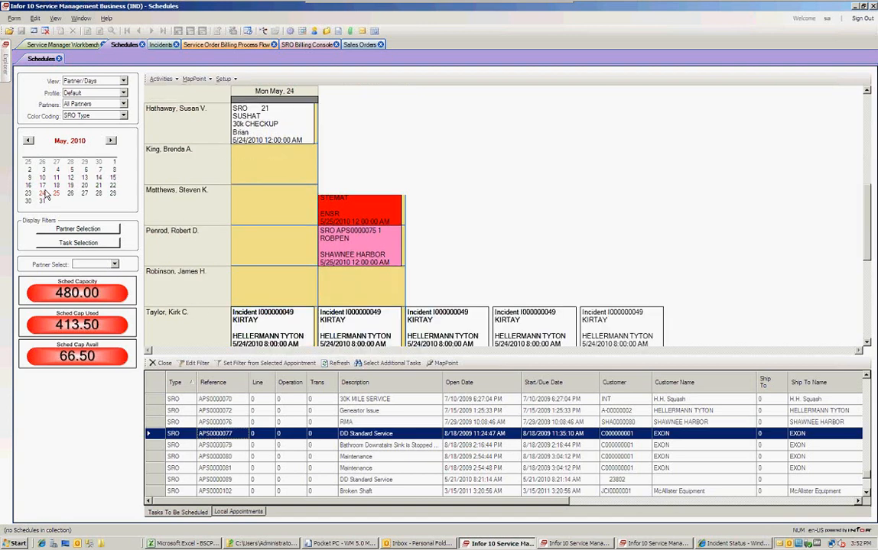
{"action": "left_click", "coordinate": [98, 185]}
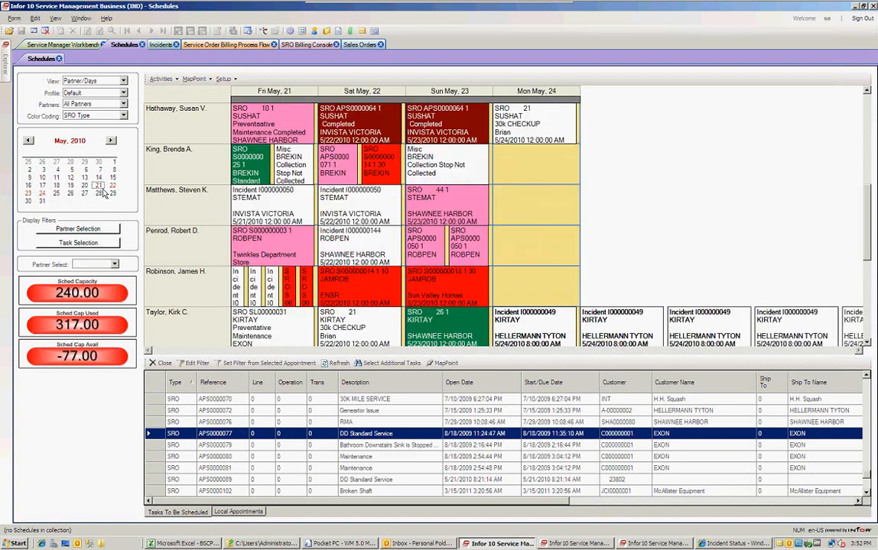
{"action": "left_click", "coordinate": [42, 194]}
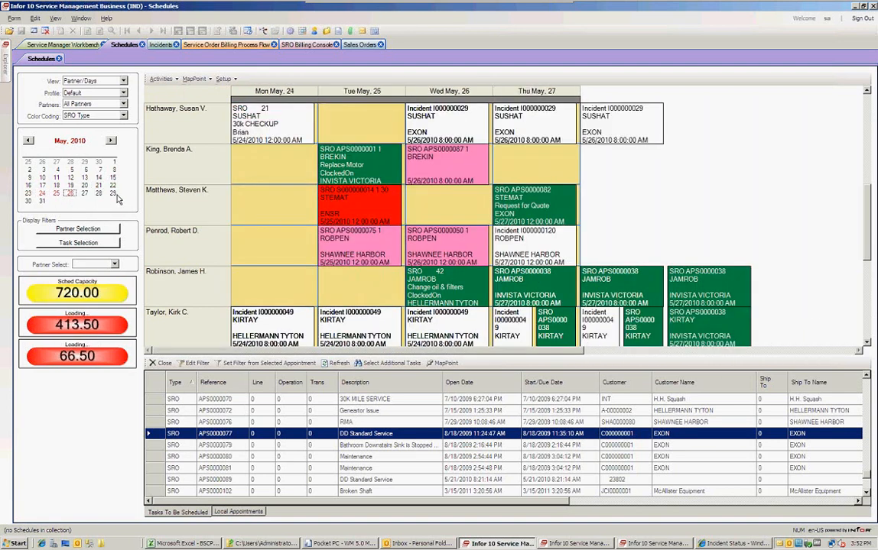
{"action": "left_click", "coordinate": [113, 194]}
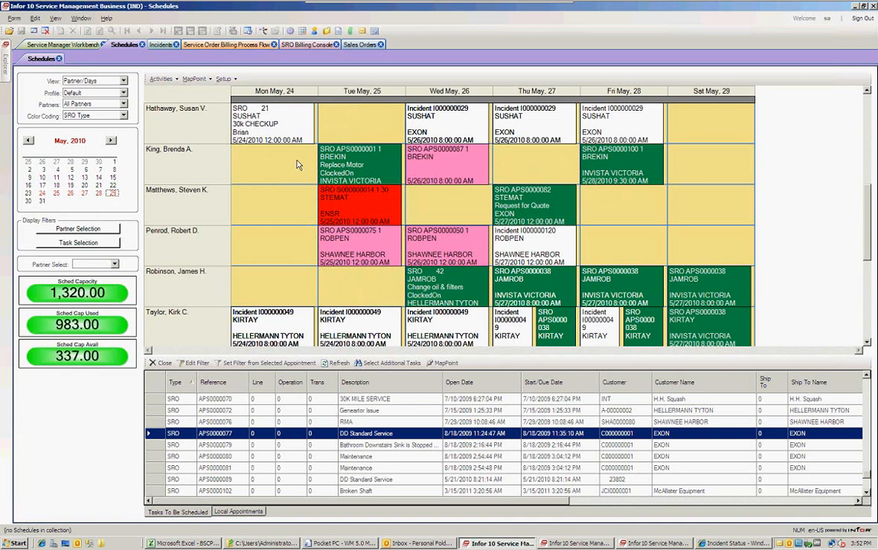
Plot the Tue May 25 appointment's partner records on the MapPoint map.
{"action": "right_click", "coordinate": [350, 160]}
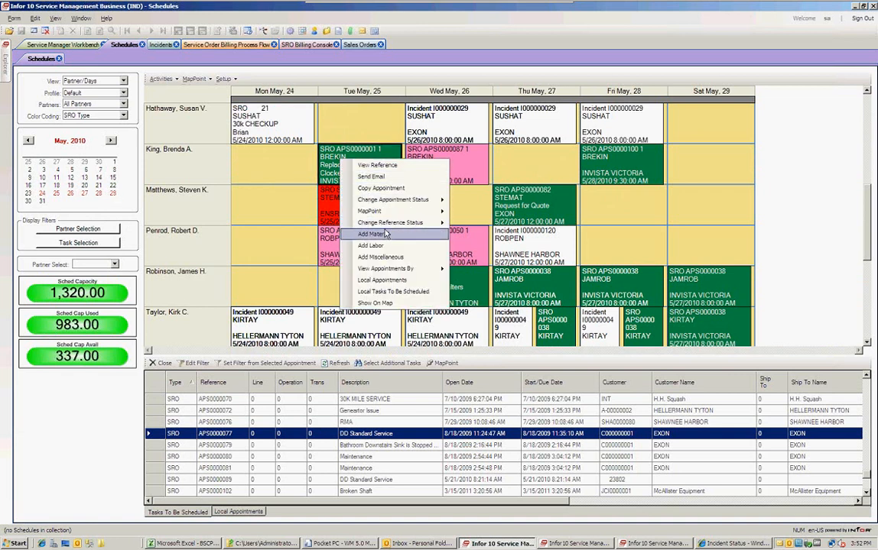
{"action": "mouse_move", "coordinate": [356, 209]}
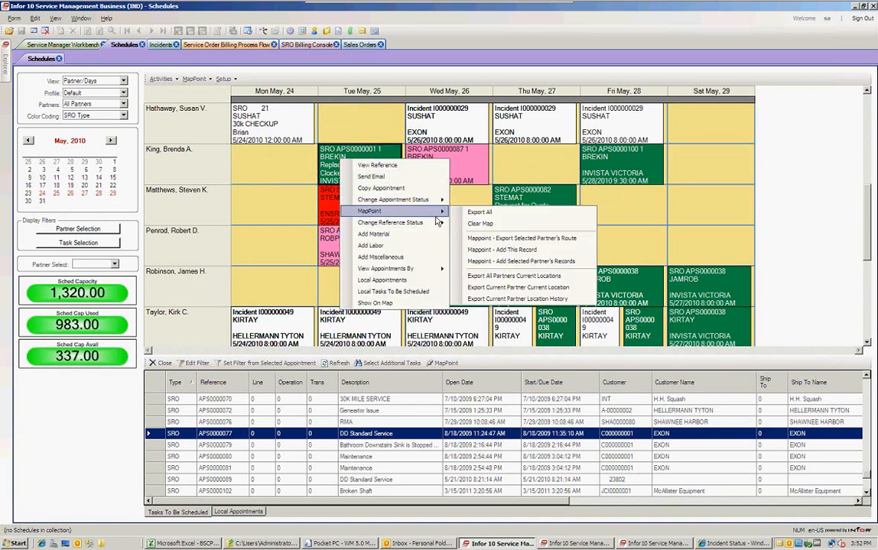
{"action": "left_click", "coordinate": [488, 277]}
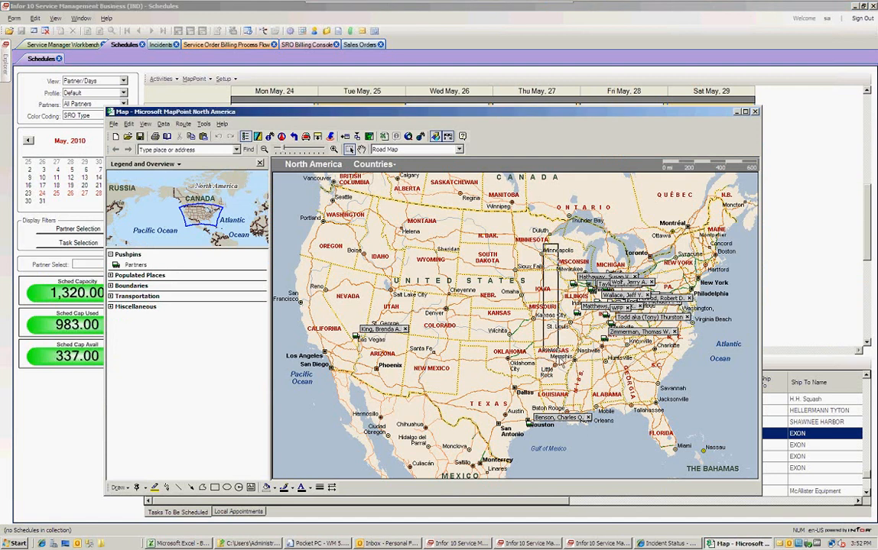
Zoom the map from the eastern US to Indiana and Ohio, then return to the schedule board.
{"action": "left_click_drag", "start_coordinate": [616, 374], "coordinate": [708, 384]}
{"action": "left_click", "coordinate": [603, 350]}
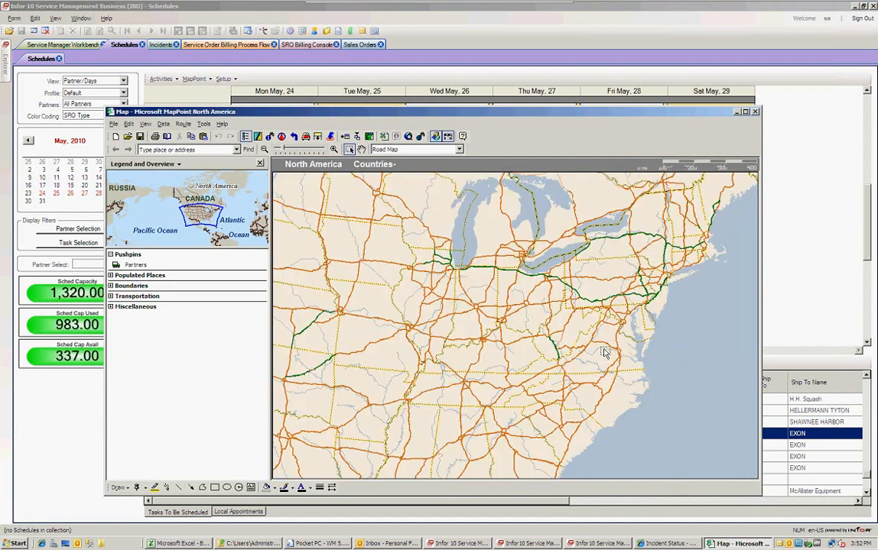
{"action": "left_click_drag", "start_coordinate": [397, 235], "coordinate": [536, 350]}
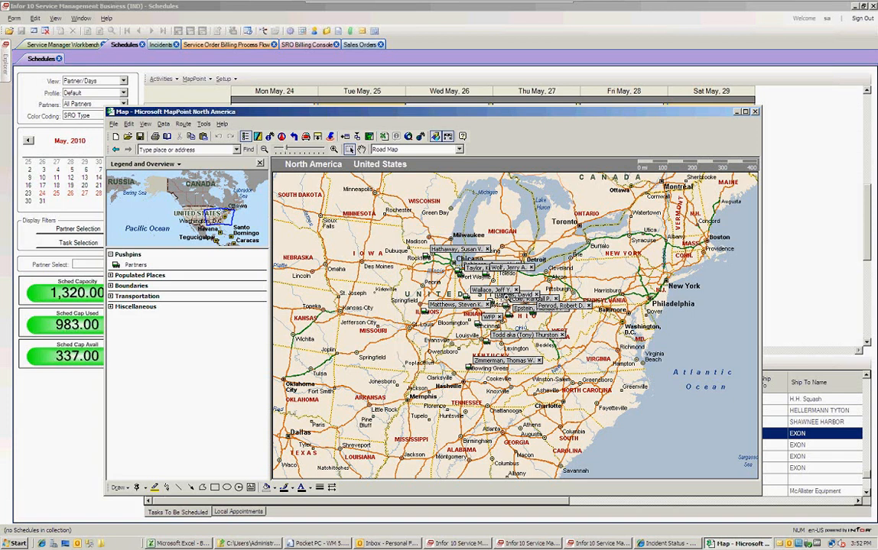
{"action": "left_click", "coordinate": [490, 314]}
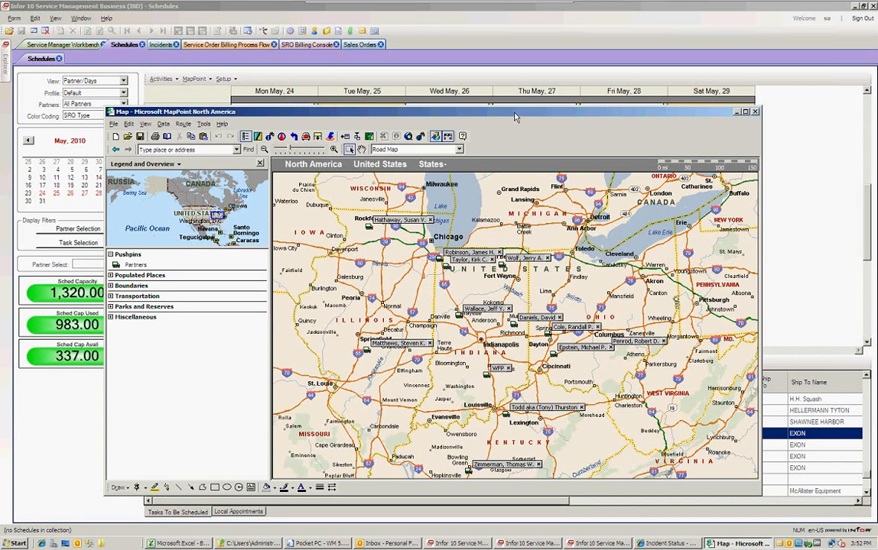
{"action": "left_click_drag", "start_coordinate": [513, 113], "coordinate": [443, 64]}
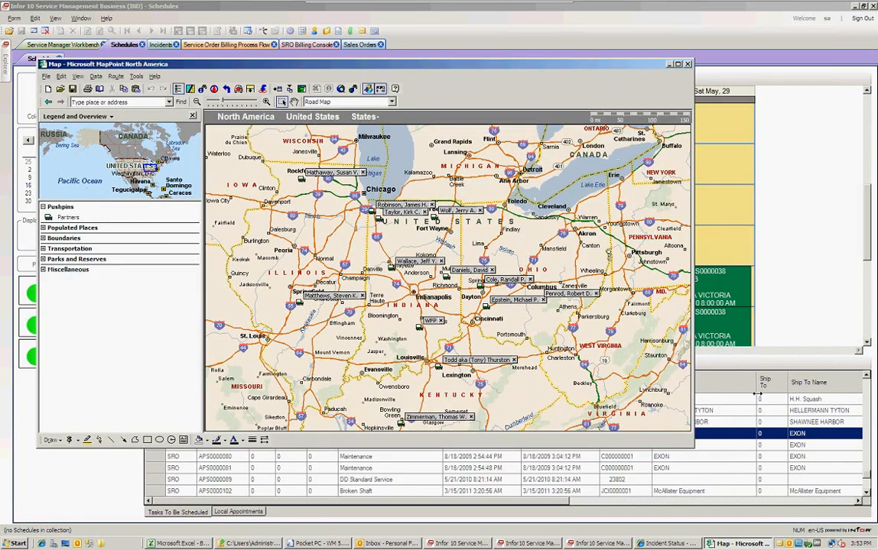
{"action": "left_click", "coordinate": [741, 429]}
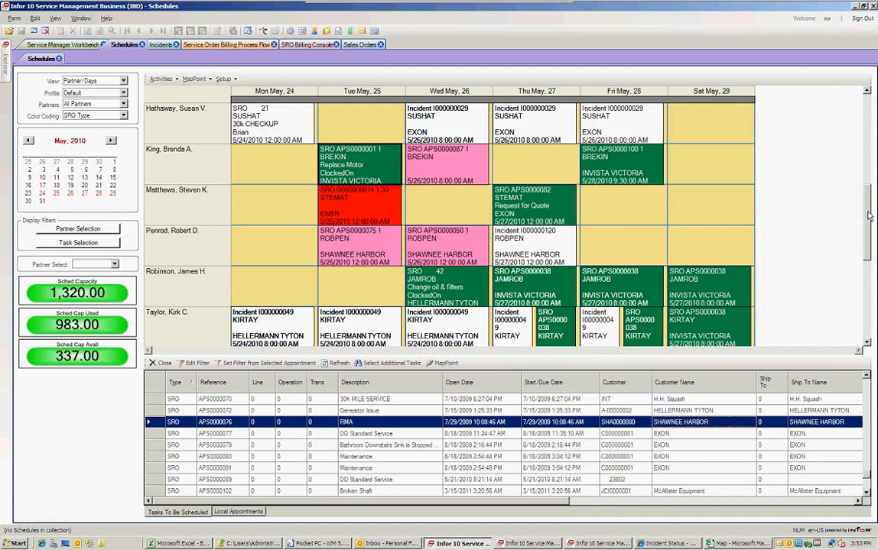
Look through Activities, the Workbench and Schedules, then show the Service Order Billing Process Flow chart.
{"action": "scroll", "coordinate": [865, 202], "scroll_direction": "up", "scroll_amount": 1}
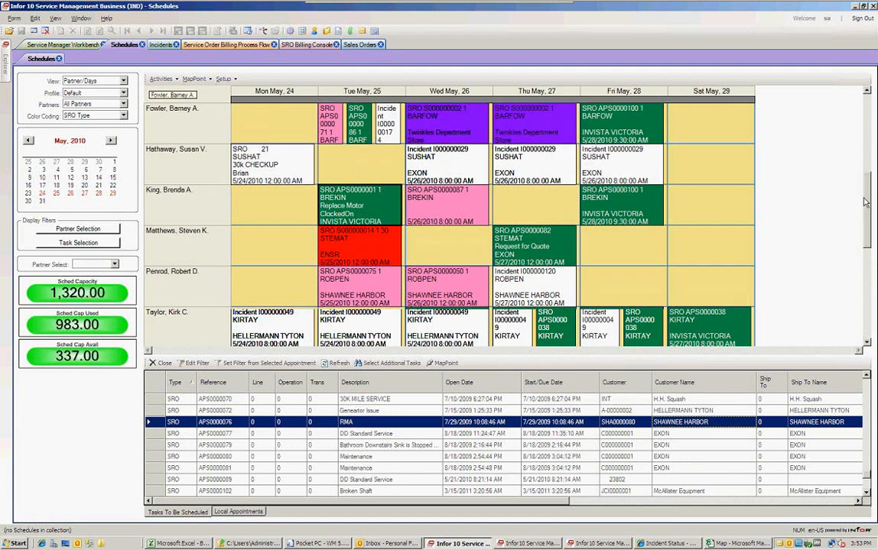
{"action": "scroll", "coordinate": [862, 188], "scroll_direction": "up", "scroll_amount": 1}
{"action": "left_click", "coordinate": [160, 79]}
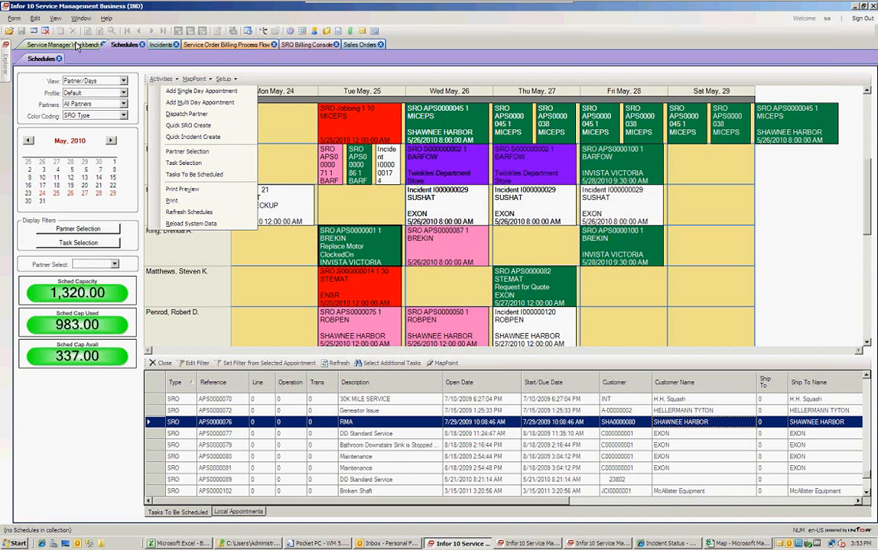
{"action": "left_click", "coordinate": [77, 46]}
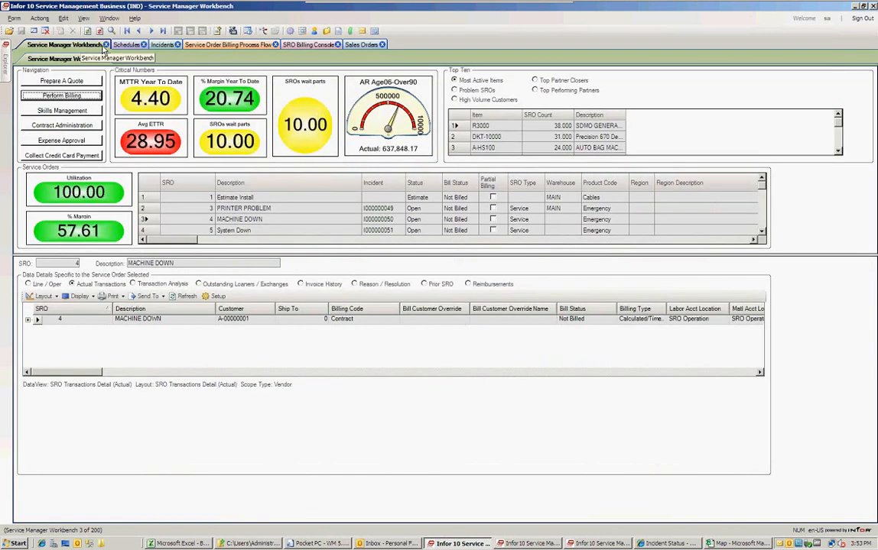
{"action": "left_click", "coordinate": [123, 45]}
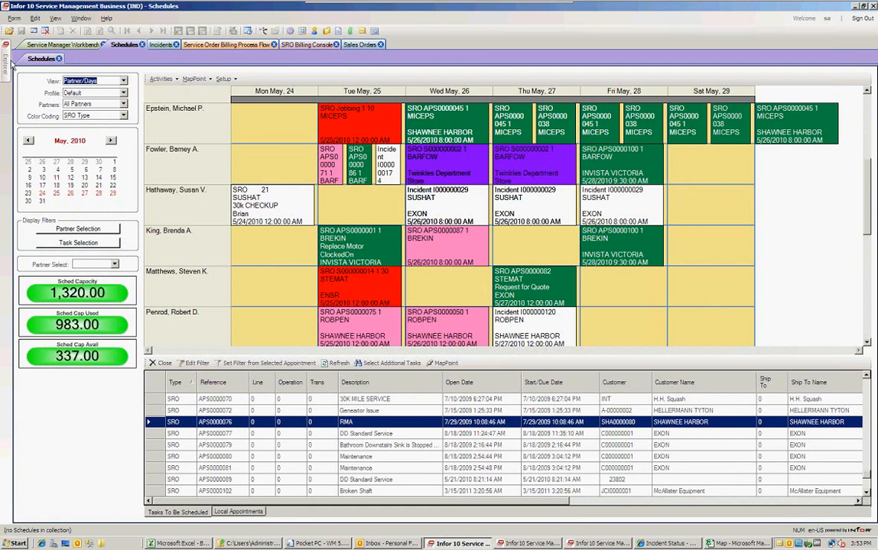
{"action": "left_click", "coordinate": [10, 66]}
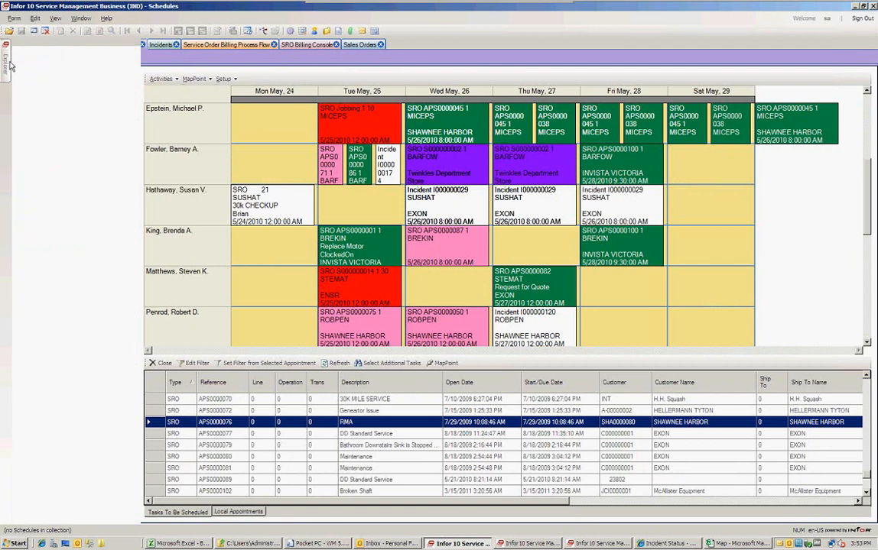
{"action": "left_click", "coordinate": [204, 44]}
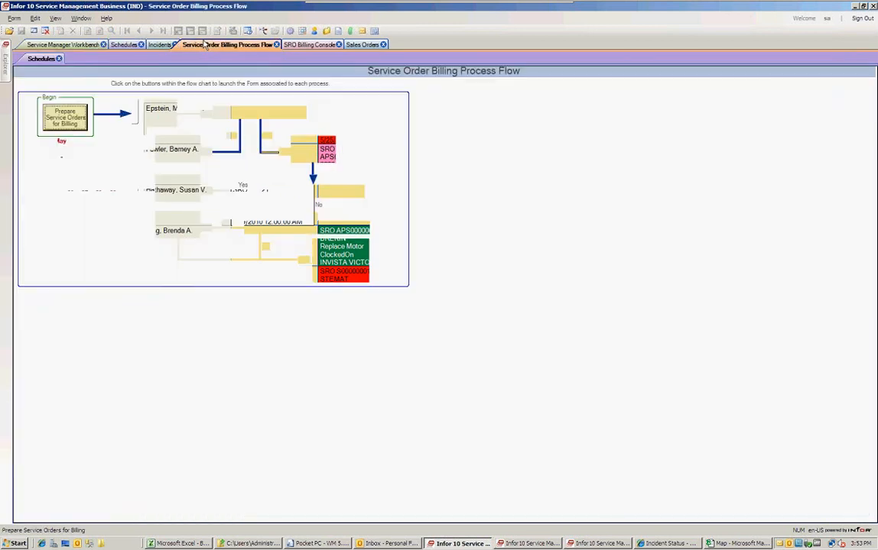
Close the billing process flow, then bring up the Mobile Manager window and move it up-left.
{"action": "left_click", "coordinate": [276, 45]}
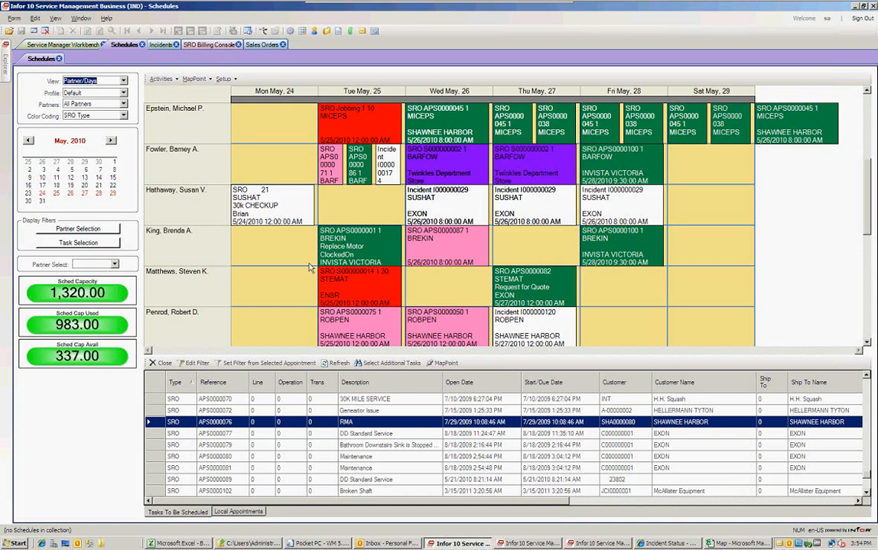
{"action": "left_click", "coordinate": [528, 545]}
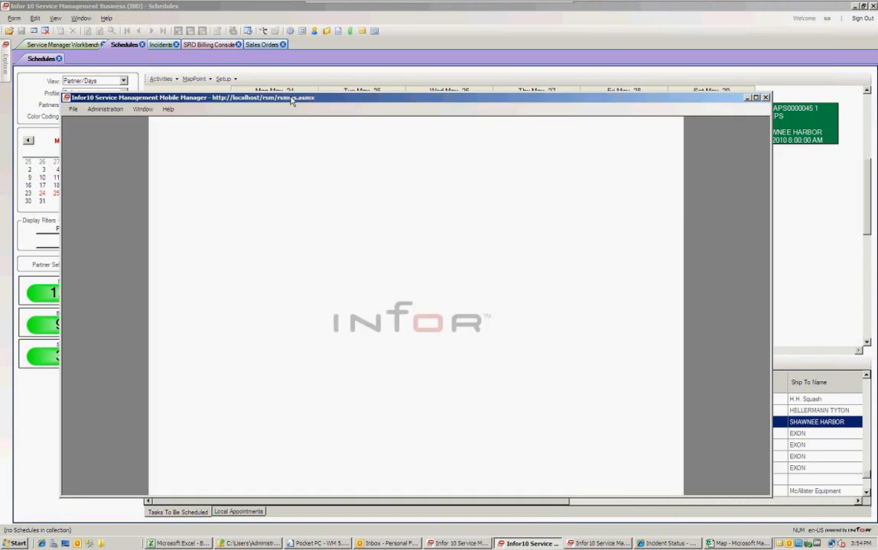
{"action": "left_click_drag", "start_coordinate": [292, 101], "coordinate": [275, 84]}
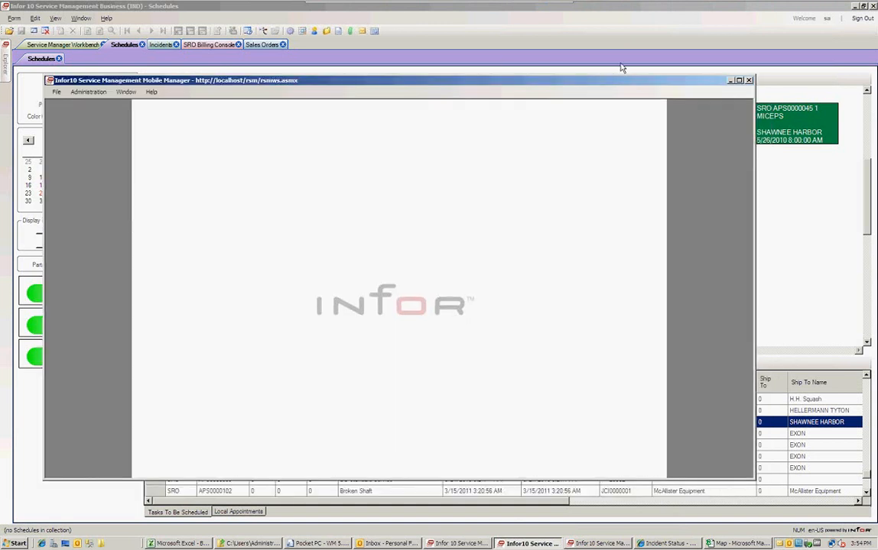
Minimize Mobile Manager, maximize the Mobile app, and show the SROs list in a maximized My Work.
{"action": "left_click", "coordinate": [730, 81]}
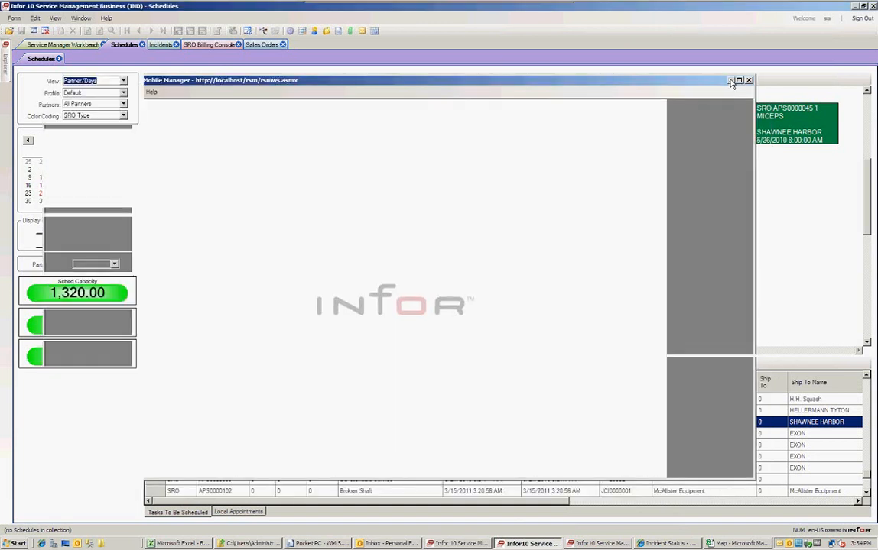
{"action": "left_click", "coordinate": [637, 543]}
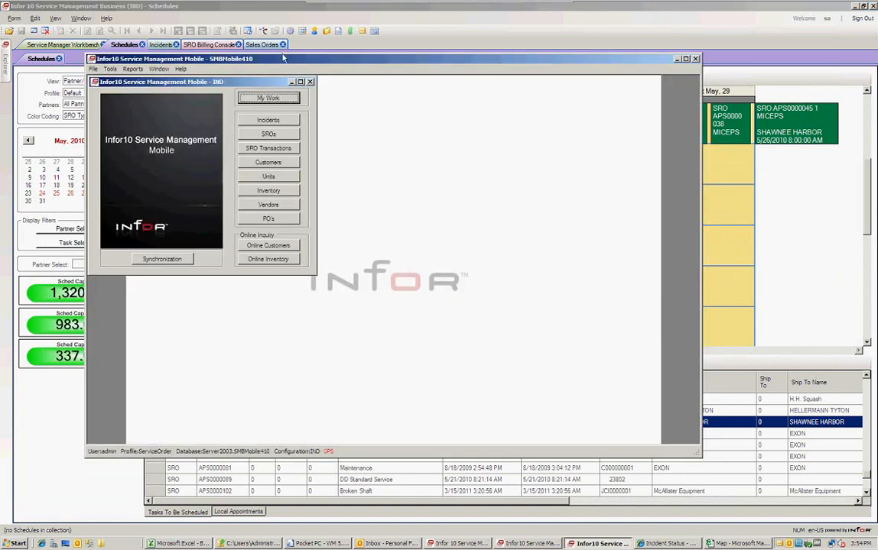
{"action": "left_click_drag", "start_coordinate": [293, 61], "coordinate": [275, 59]}
{"action": "left_click", "coordinate": [669, 57]}
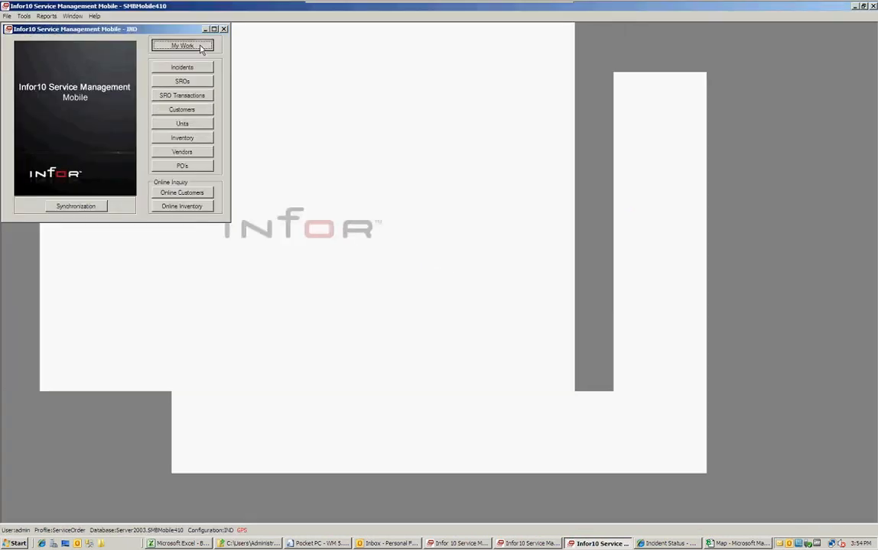
{"action": "left_click", "coordinate": [256, 44]}
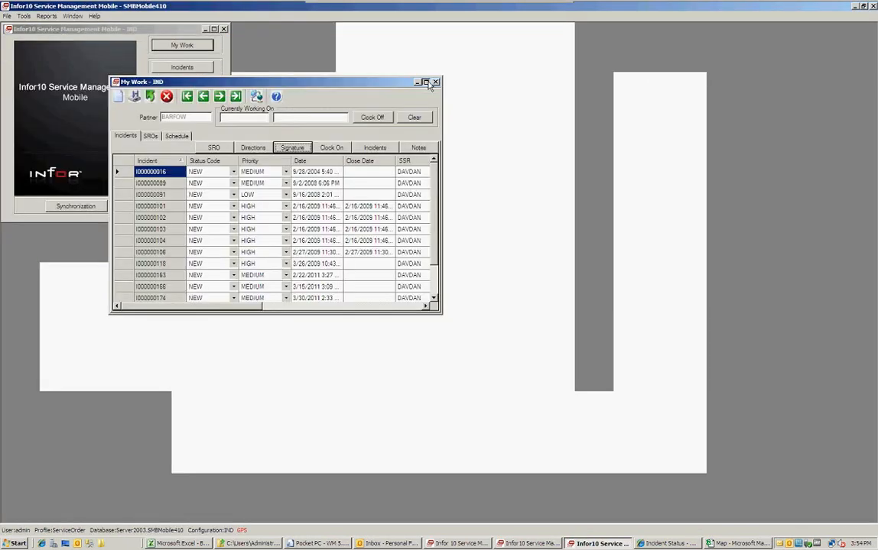
{"action": "left_click", "coordinate": [426, 81]}
{"action": "left_click", "coordinate": [41, 70]}
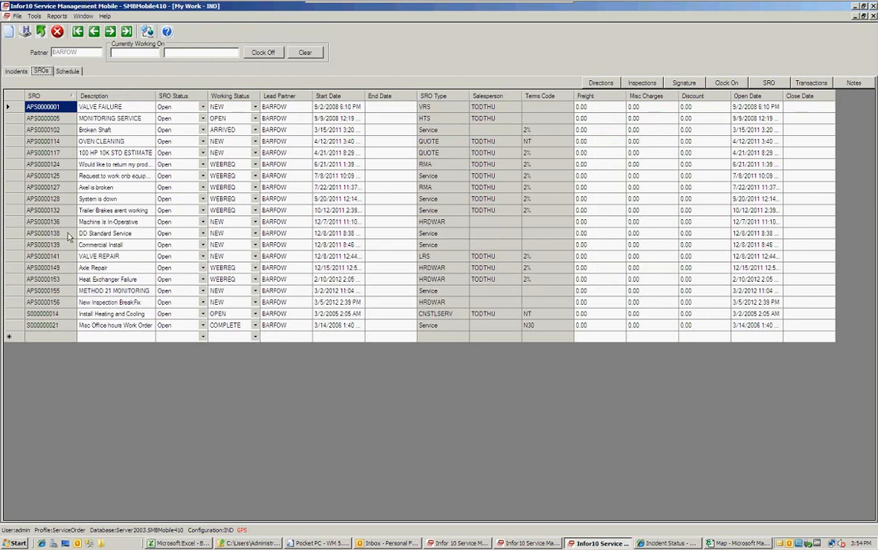
Clock off current work and clock on to SRO APS0000001, VALVE FAILURE.
{"action": "left_click", "coordinate": [10, 105]}
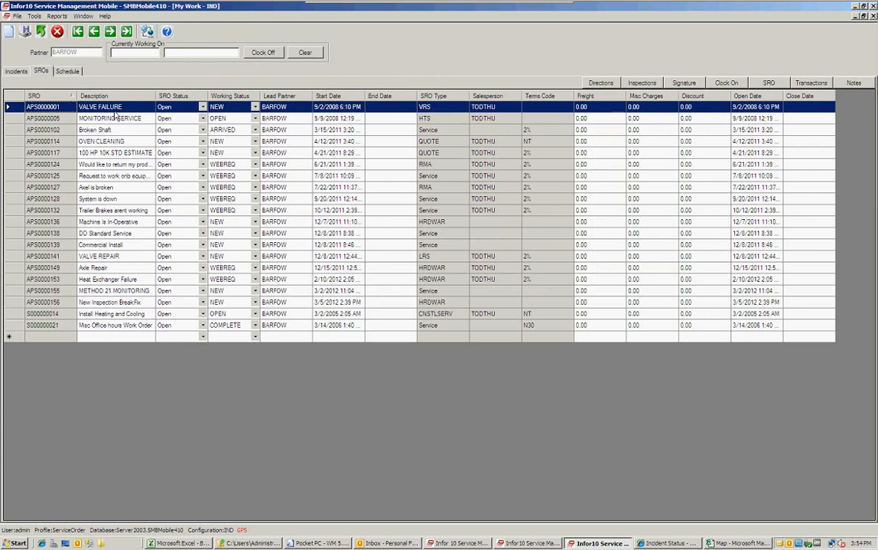
{"action": "left_click", "coordinate": [252, 52]}
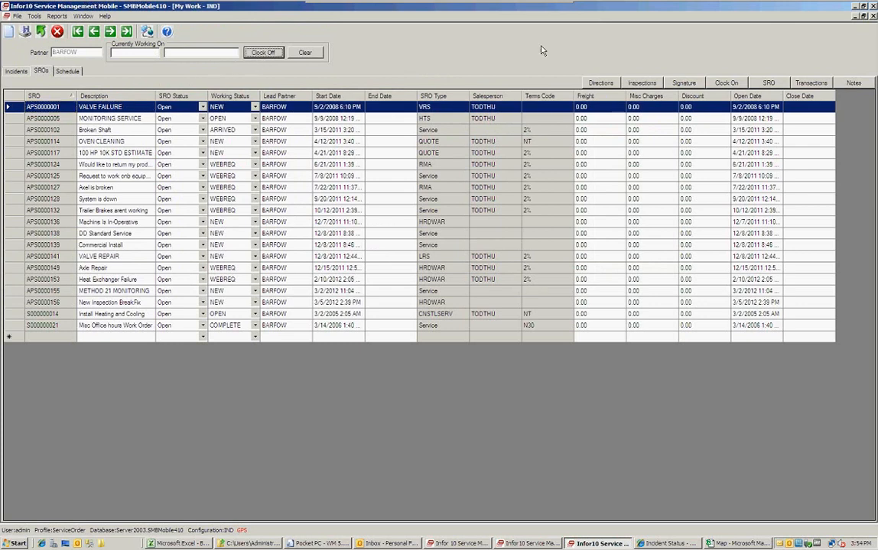
{"action": "left_click", "coordinate": [740, 84]}
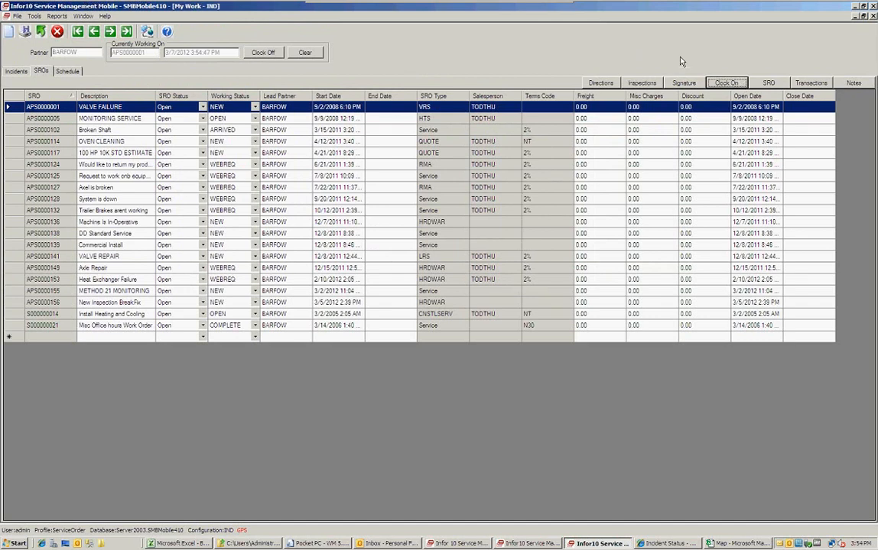
Open SRO APS0000001, view its customer, AUTO BAG MACHINE line and operation 10 PARTS, then close it.
{"action": "left_click", "coordinate": [19, 108]}
{"action": "double_click", "coordinate": [20, 109]}
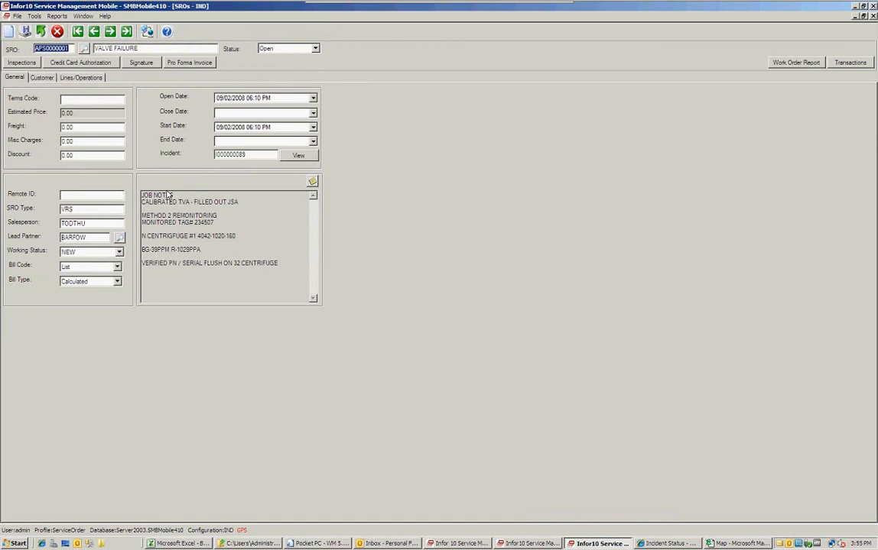
{"action": "left_click", "coordinate": [44, 78]}
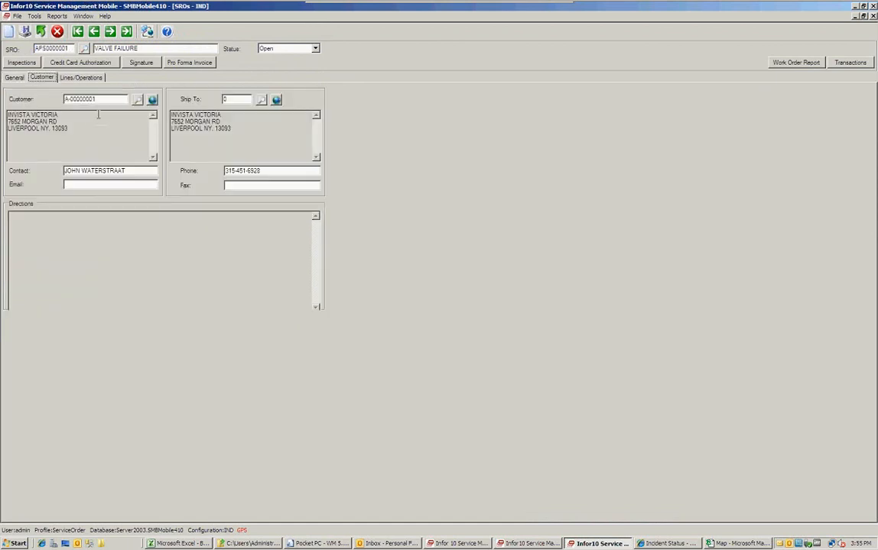
{"action": "left_click", "coordinate": [90, 78]}
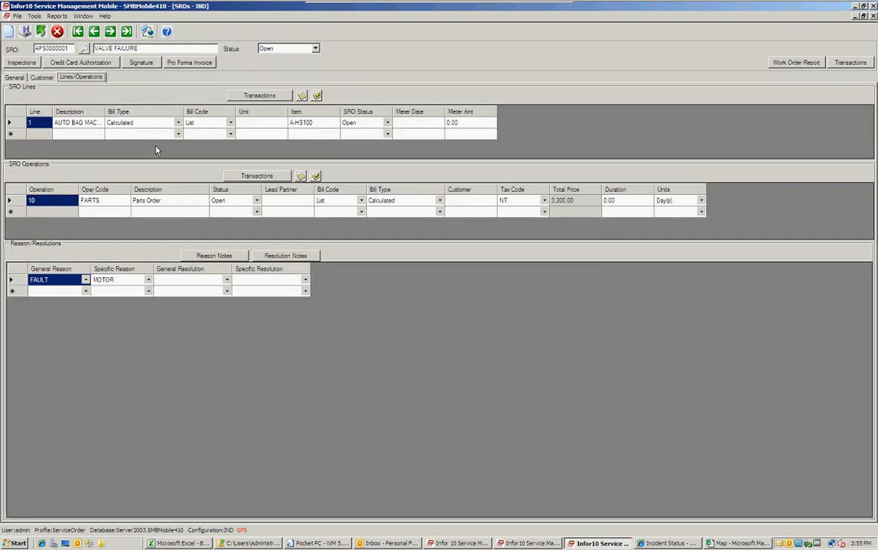
{"action": "left_click_drag", "start_coordinate": [105, 111], "coordinate": [158, 113]}
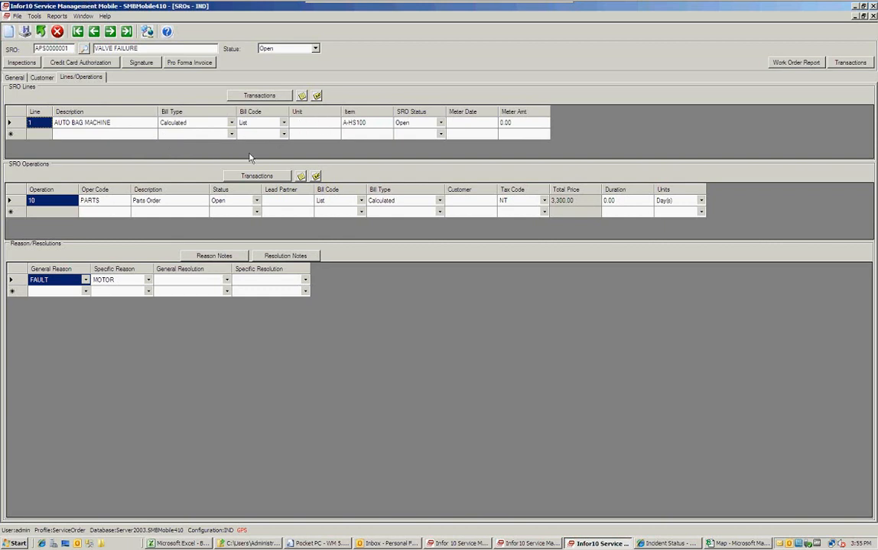
{"action": "left_click", "coordinate": [26, 201]}
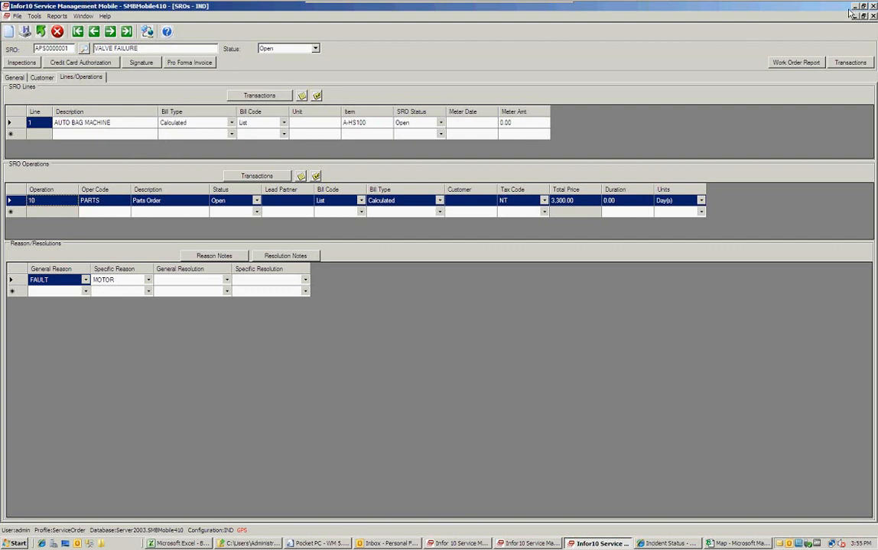
{"action": "left_click", "coordinate": [873, 16]}
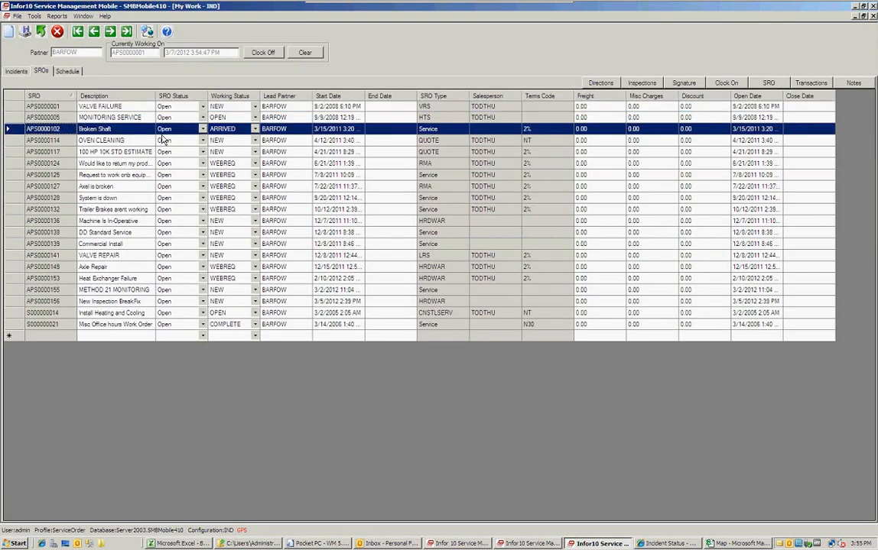
Open Broken Shaft order APS0000102 and view line 1's Fast Track 300 Series Plant unit JCI-TM122.
{"action": "double_click", "coordinate": [14, 130]}
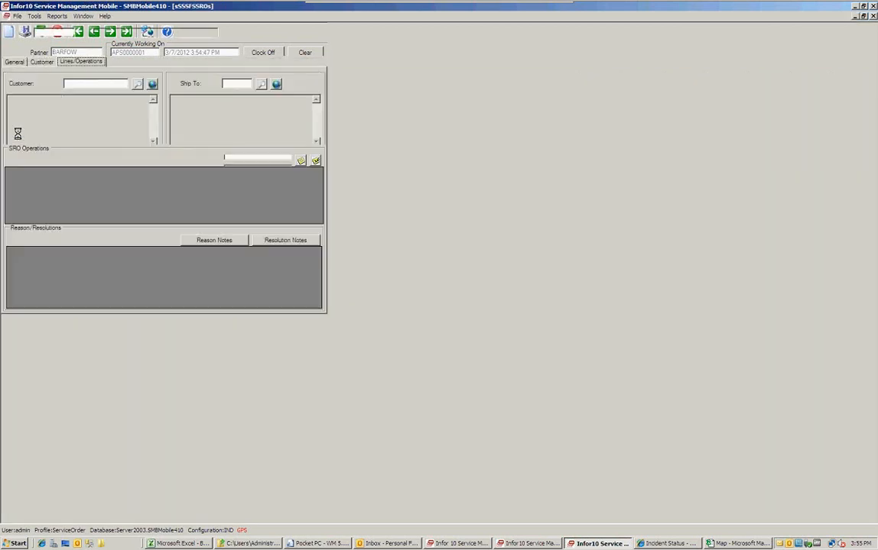
{"action": "left_click", "coordinate": [74, 78]}
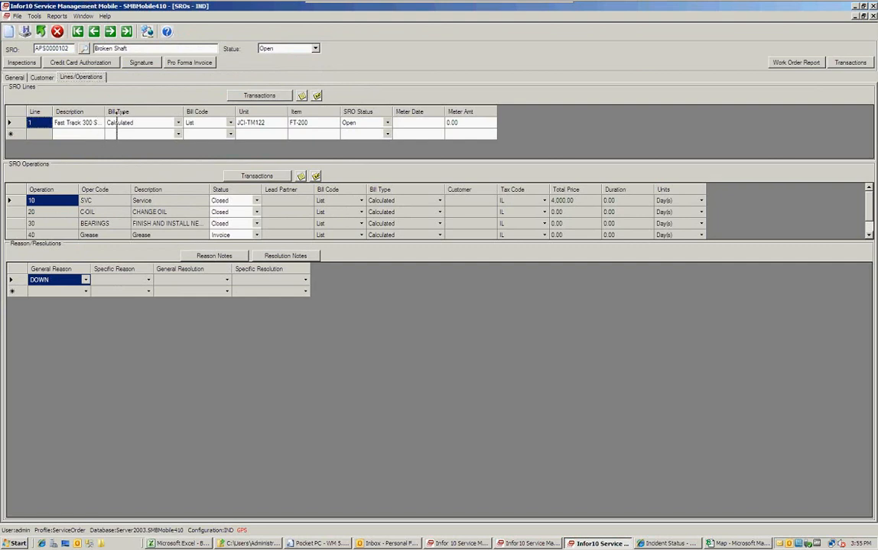
{"action": "left_click_drag", "start_coordinate": [105, 112], "coordinate": [134, 115]}
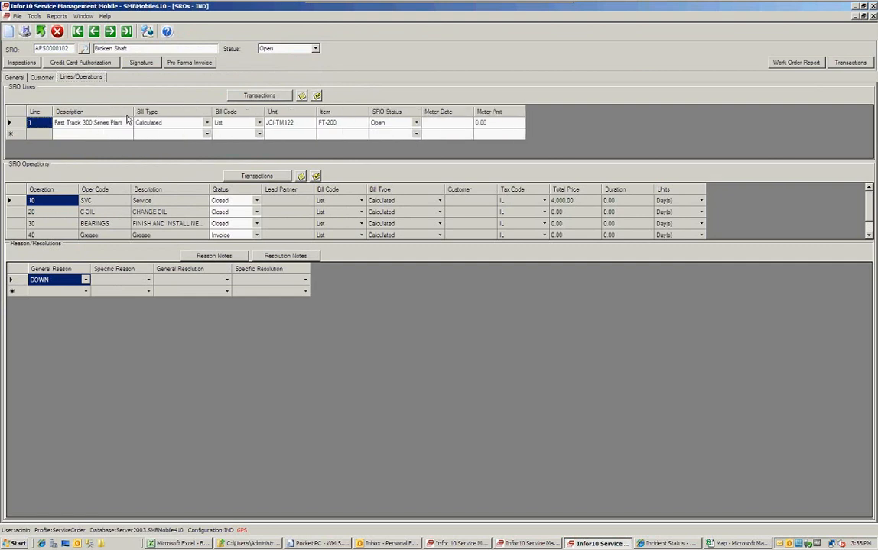
{"action": "left_click", "coordinate": [274, 122]}
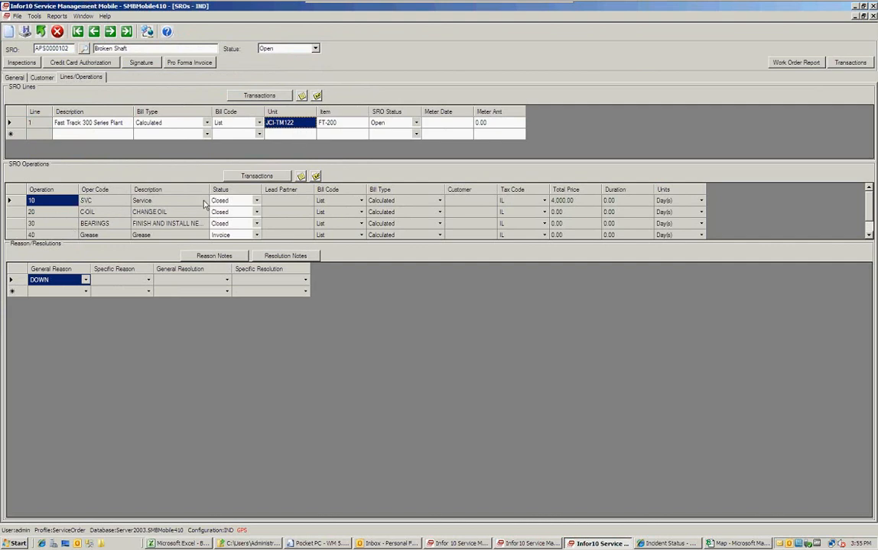
Inspect the Grease operation 40 and its Invoice status, then minimize the order.
{"action": "left_click_drag", "start_coordinate": [209, 189], "coordinate": [235, 190]}
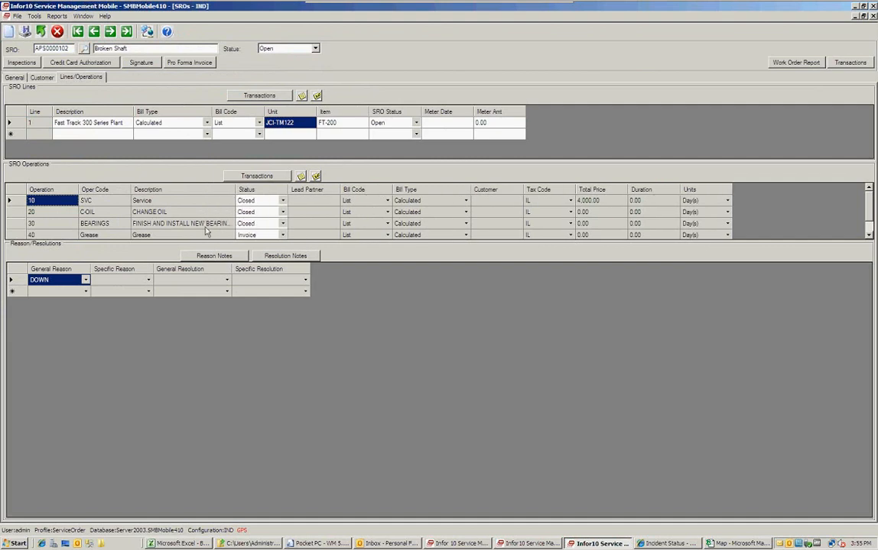
{"action": "left_click", "coordinate": [181, 237]}
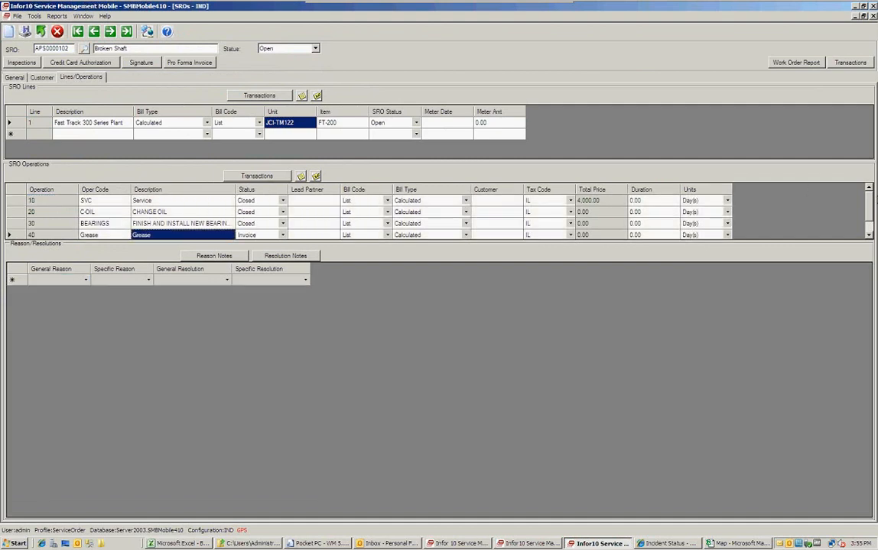
{"action": "scroll", "coordinate": [872, 211], "scroll_direction": "down", "scroll_amount": 2}
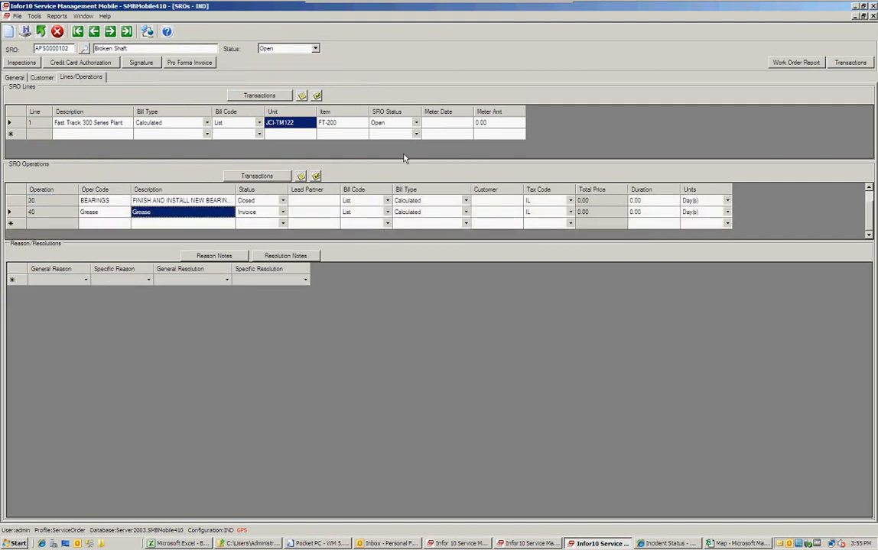
{"action": "left_click", "coordinate": [262, 213]}
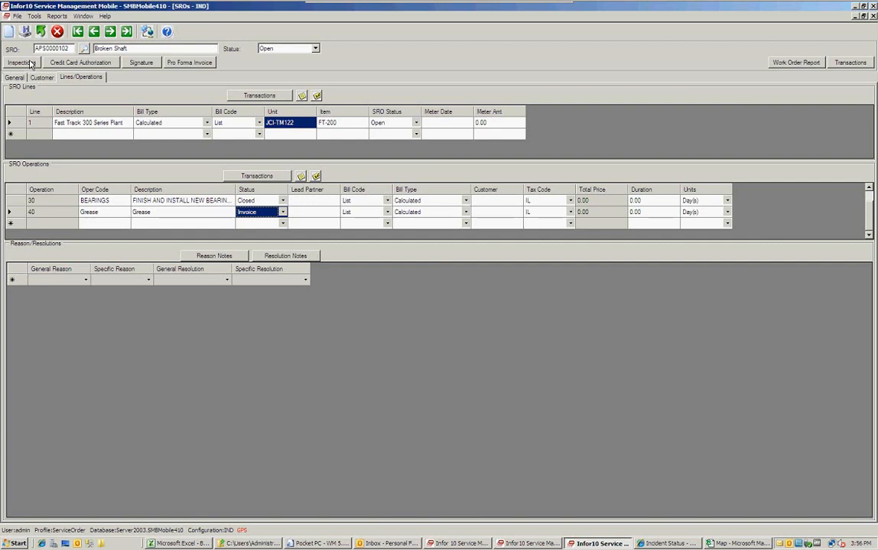
{"action": "left_click", "coordinate": [855, 17]}
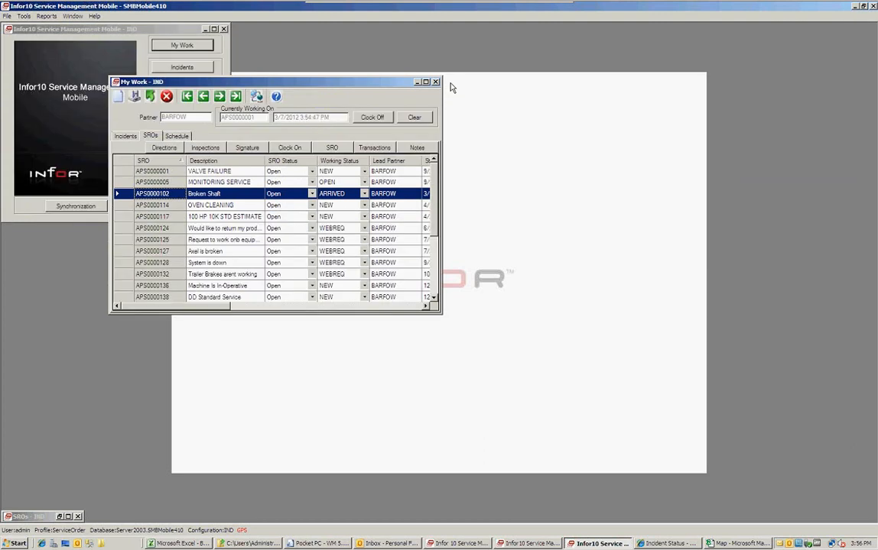
Close My Work and bring the Mobile Manager window to the front.
{"action": "left_click", "coordinate": [437, 82]}
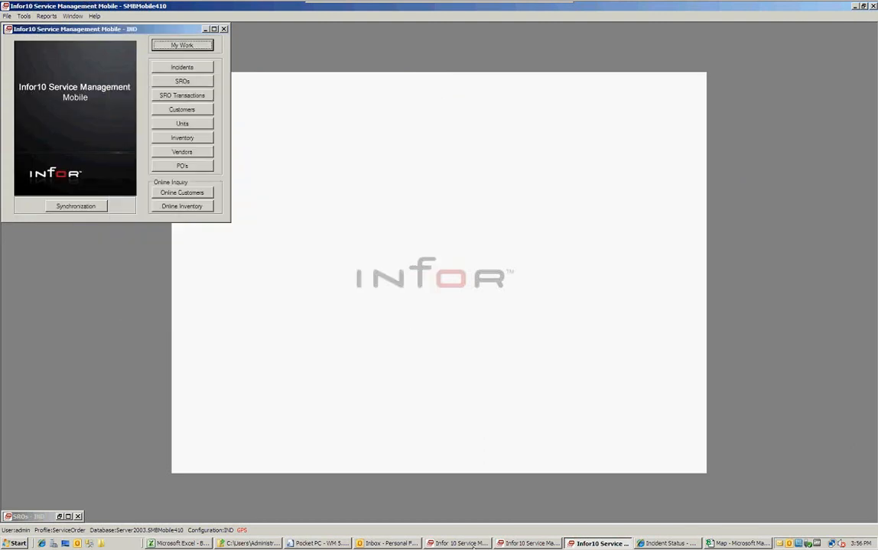
{"action": "left_click", "coordinate": [473, 545]}
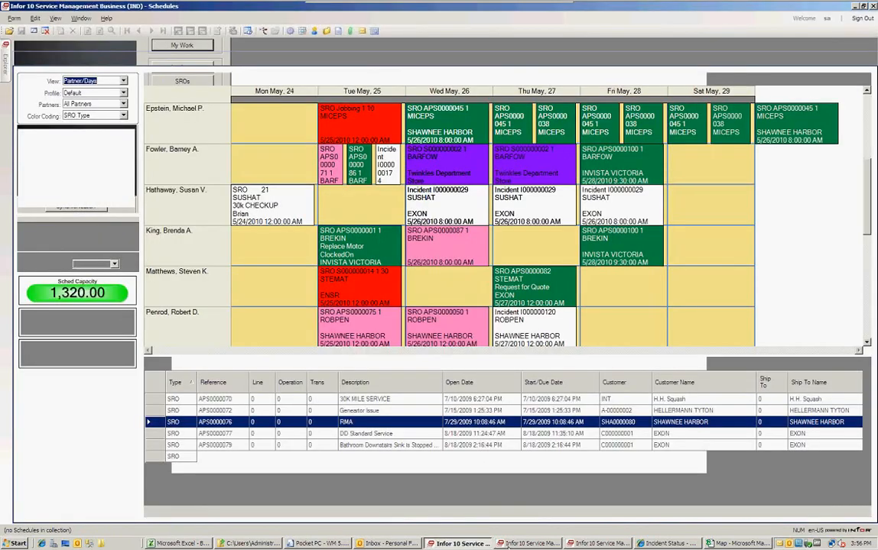
{"action": "left_click", "coordinate": [531, 543]}
Open the laptop form SSSLapMyWork in a full-size Forms Designer, then minimize it.
{"action": "left_click", "coordinate": [56, 92]}
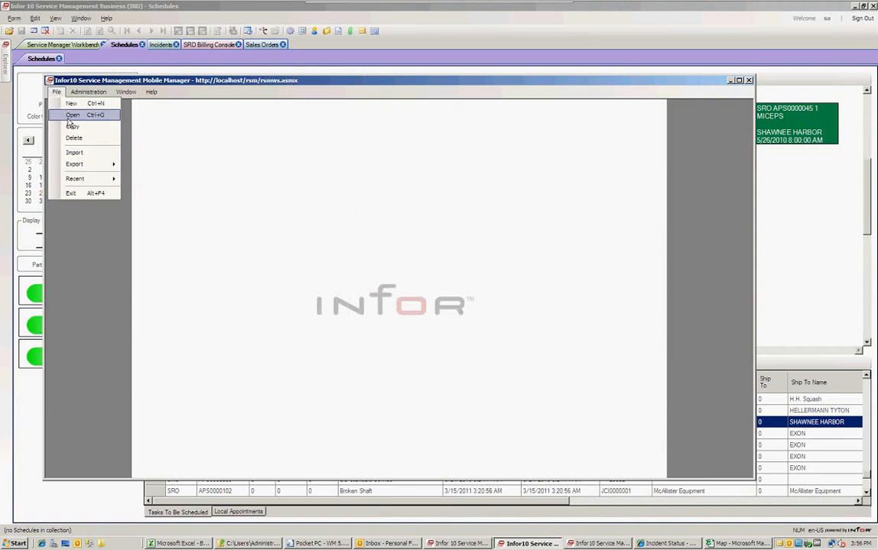
{"action": "left_click", "coordinate": [70, 116]}
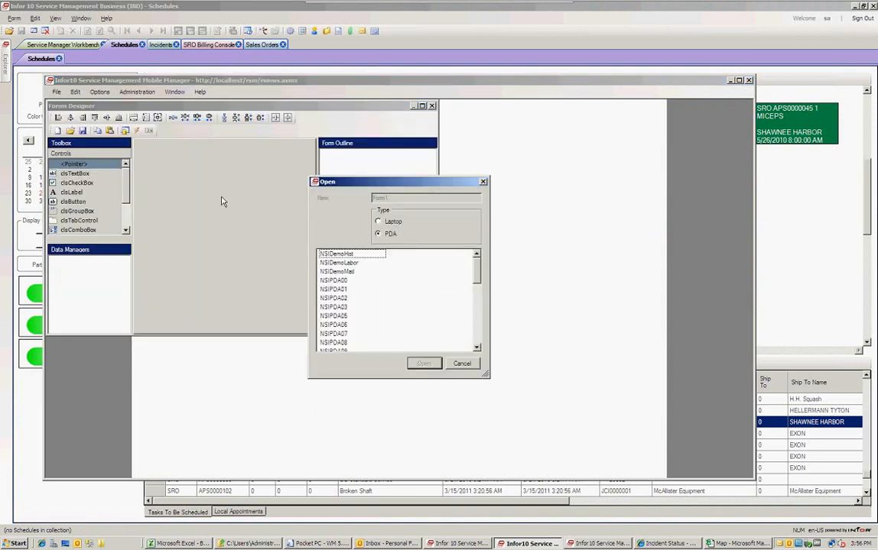
{"action": "left_click", "coordinate": [388, 222]}
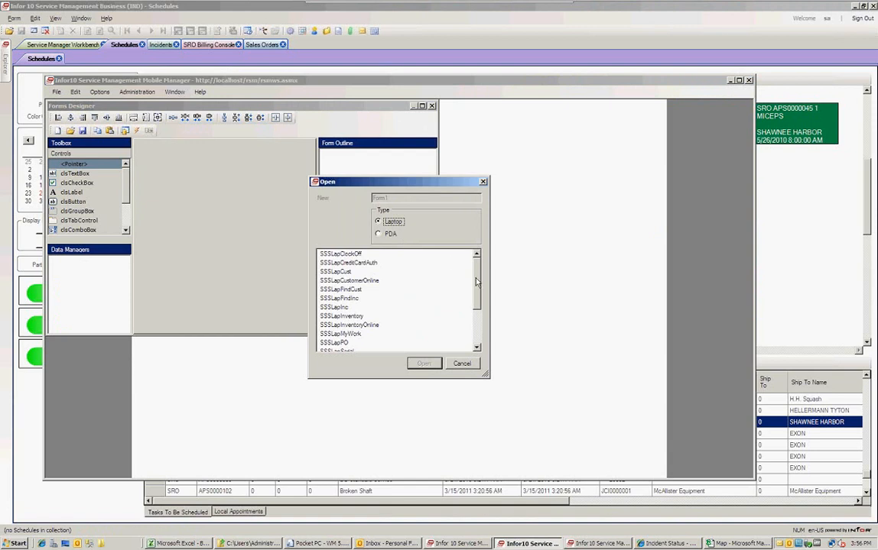
{"action": "left_click_drag", "start_coordinate": [479, 290], "coordinate": [477, 299]}
{"action": "left_click", "coordinate": [340, 315]}
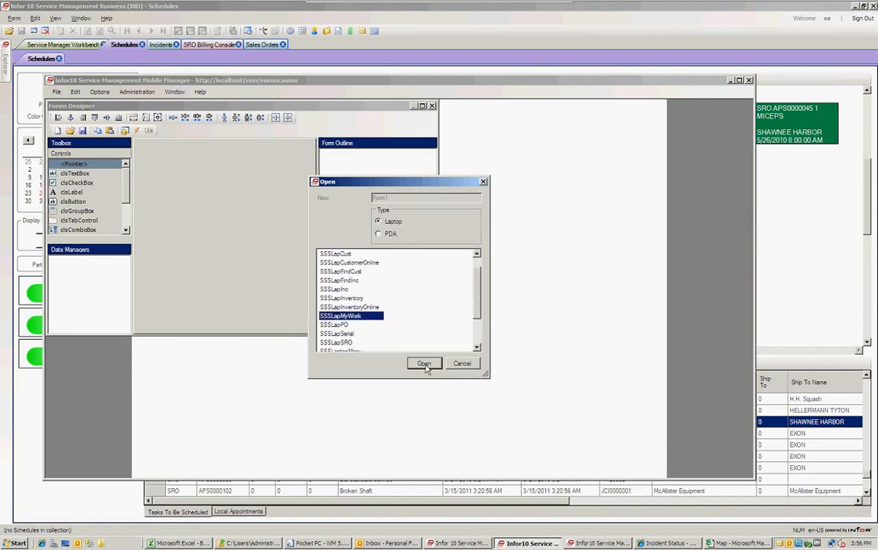
{"action": "left_click", "coordinate": [423, 363]}
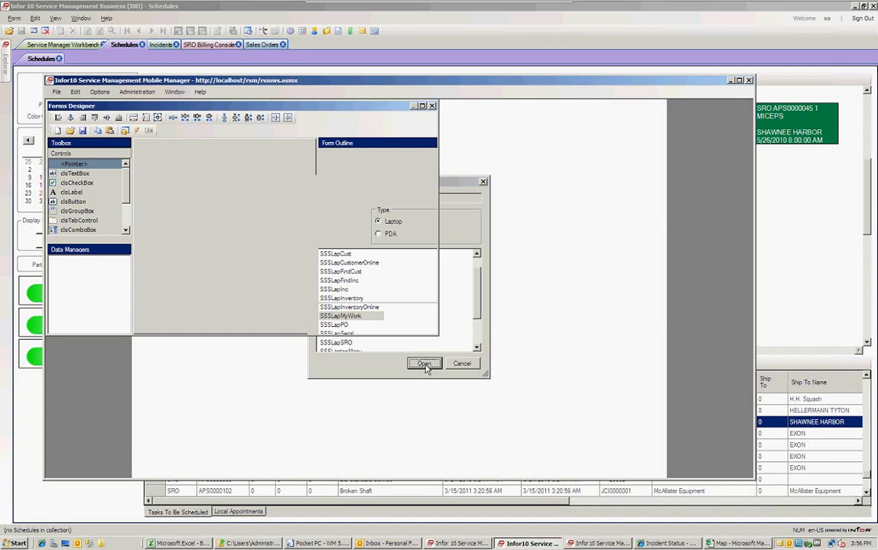
{"action": "left_click", "coordinate": [422, 106]}
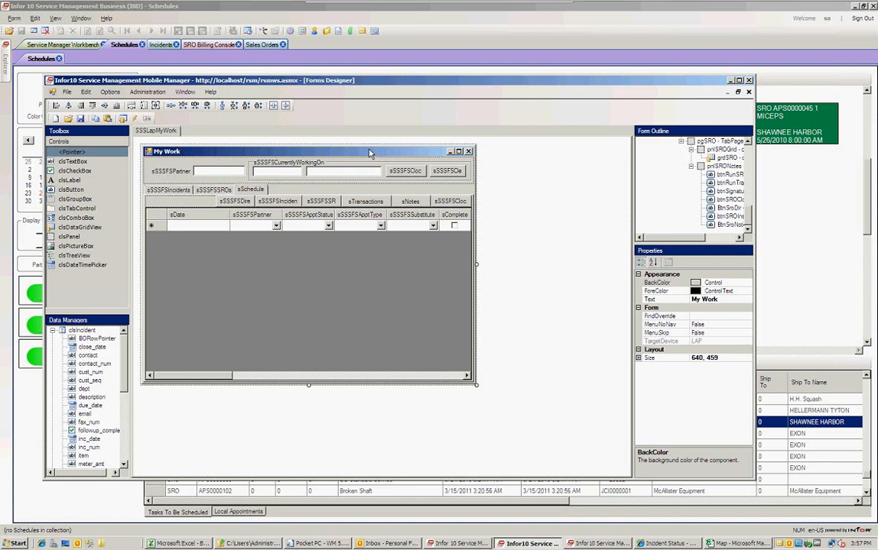
{"action": "left_click", "coordinate": [730, 81]}
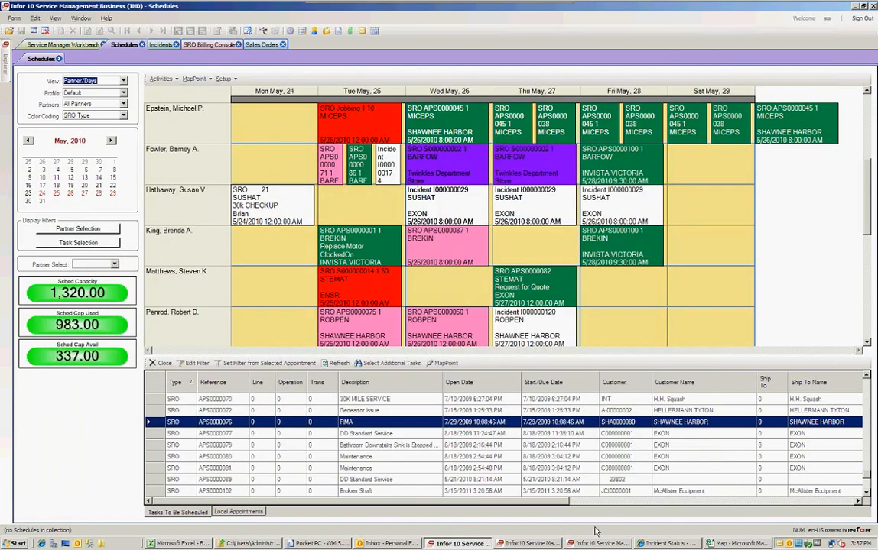
In the Pocket PC emulator, log out of the mobile app and start it again.
{"action": "left_click", "coordinate": [319, 544]}
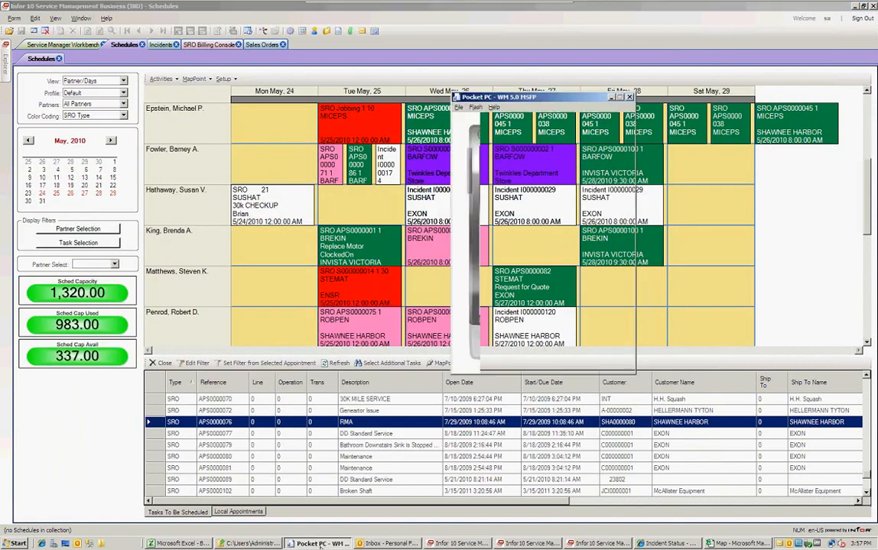
{"action": "left_click_drag", "start_coordinate": [556, 102], "coordinate": [523, 97]}
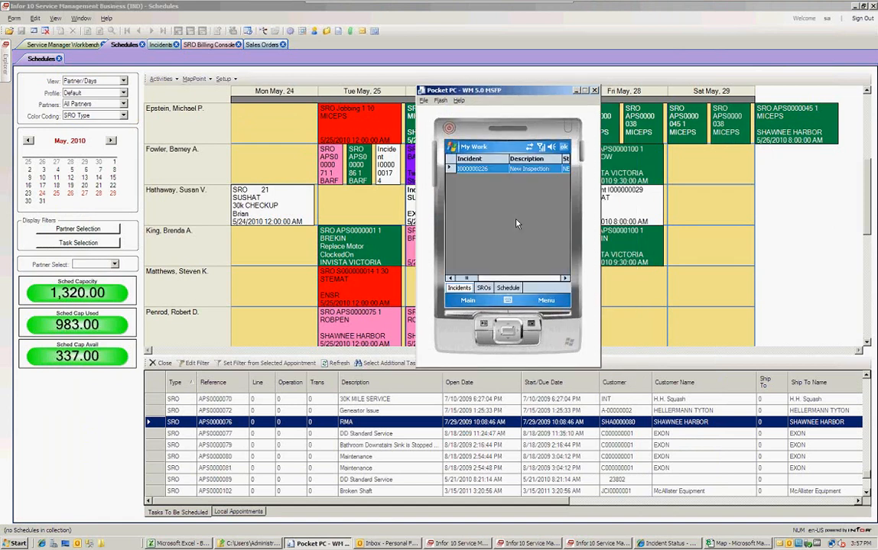
{"action": "left_click", "coordinate": [483, 301]}
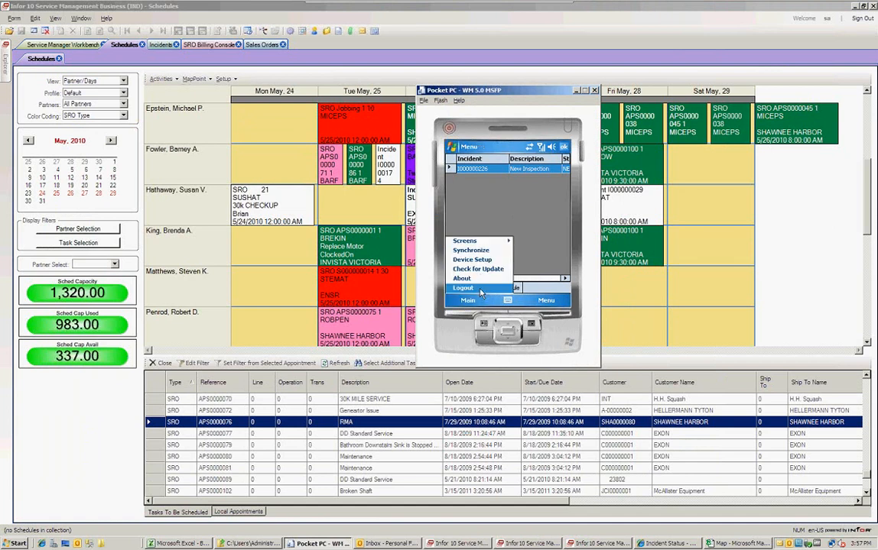
{"action": "left_click", "coordinate": [483, 290]}
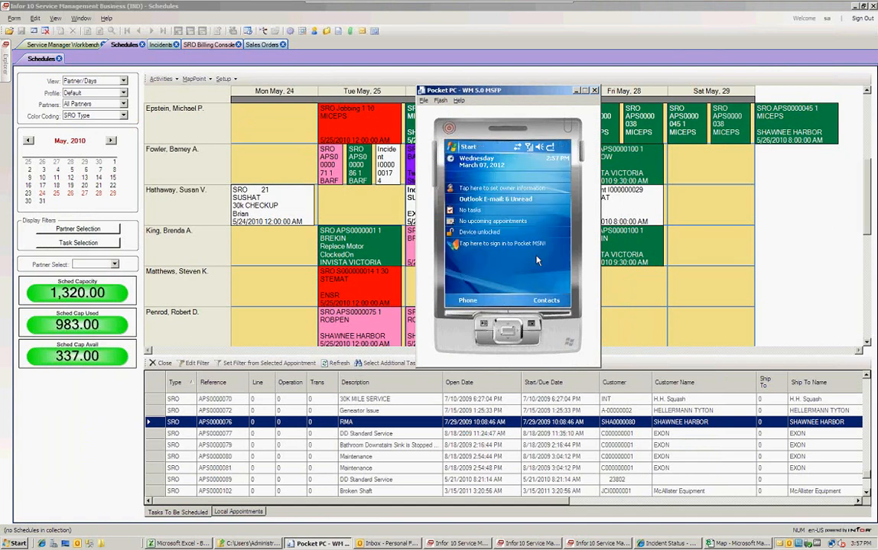
{"action": "left_click", "coordinate": [459, 146]}
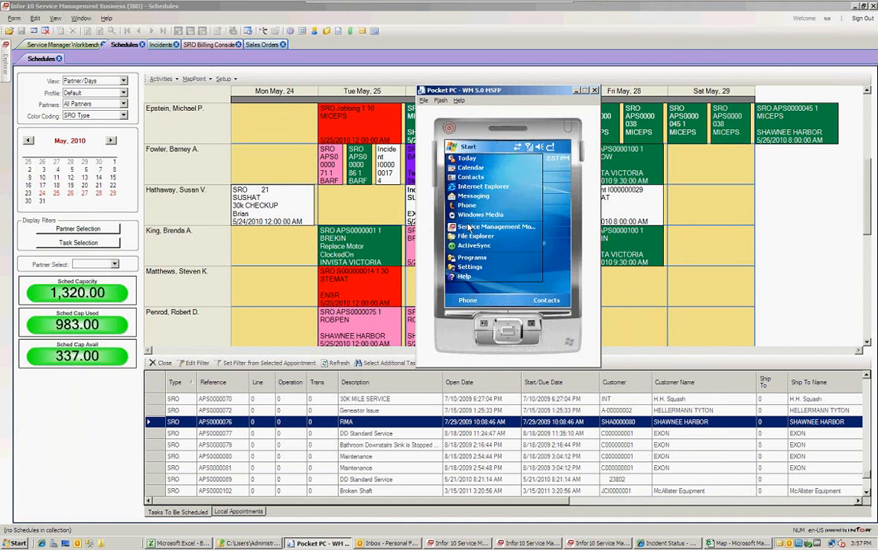
{"action": "left_click", "coordinate": [504, 228]}
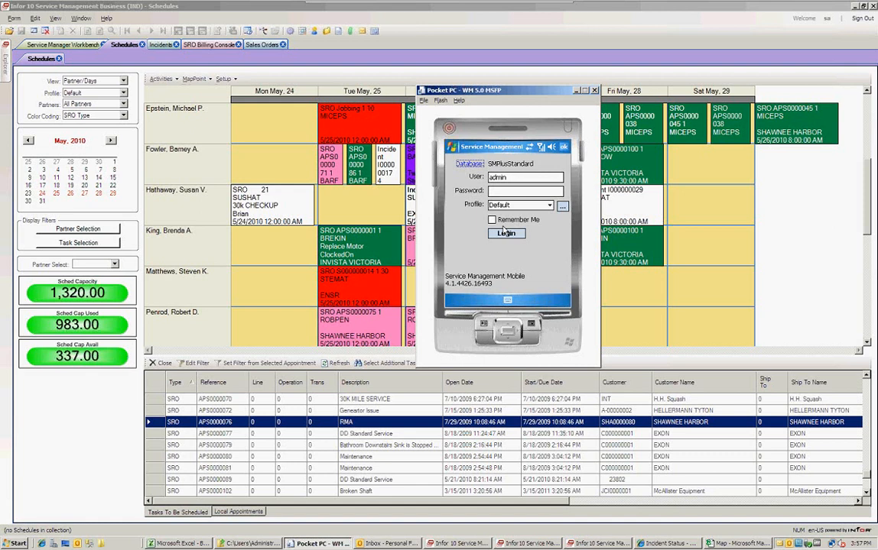
Dismiss the invalid user/password error and re-enter the admin user's password.
{"action": "left_click", "coordinate": [504, 232]}
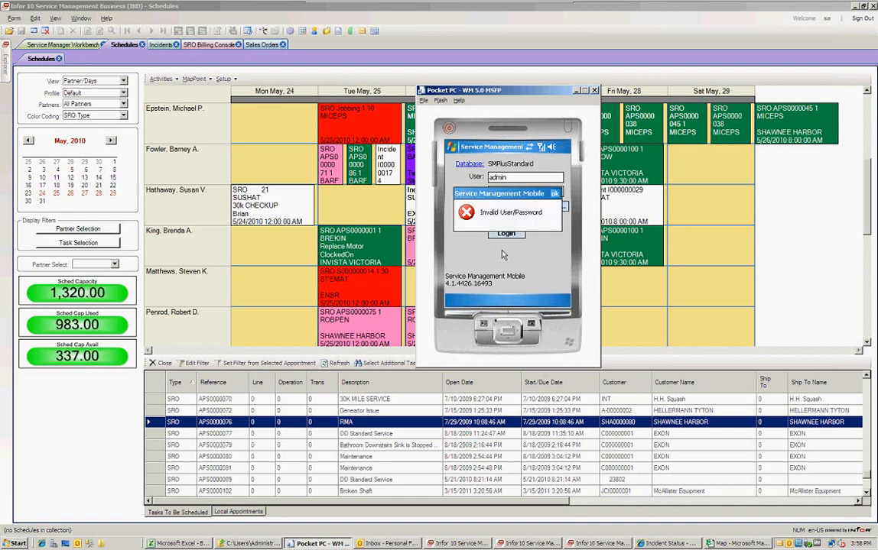
{"action": "left_click", "coordinate": [555, 194]}
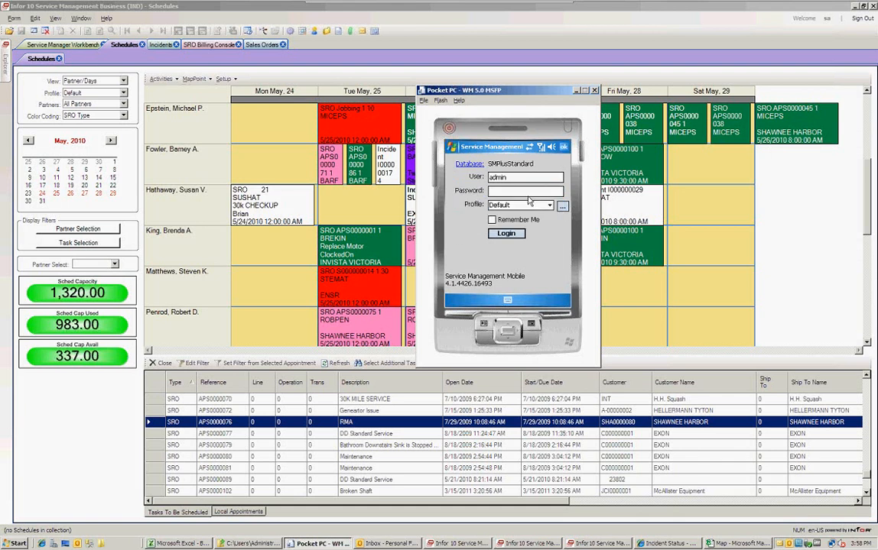
{"action": "type", "text": "**"}
{"action": "key", "text": "BackSpace"}
{"action": "type", "text": "****"}
Sign in to the mobile client, check the two SROs in My Work, then return to Menu and Outlook.
{"action": "left_click", "coordinate": [512, 240]}
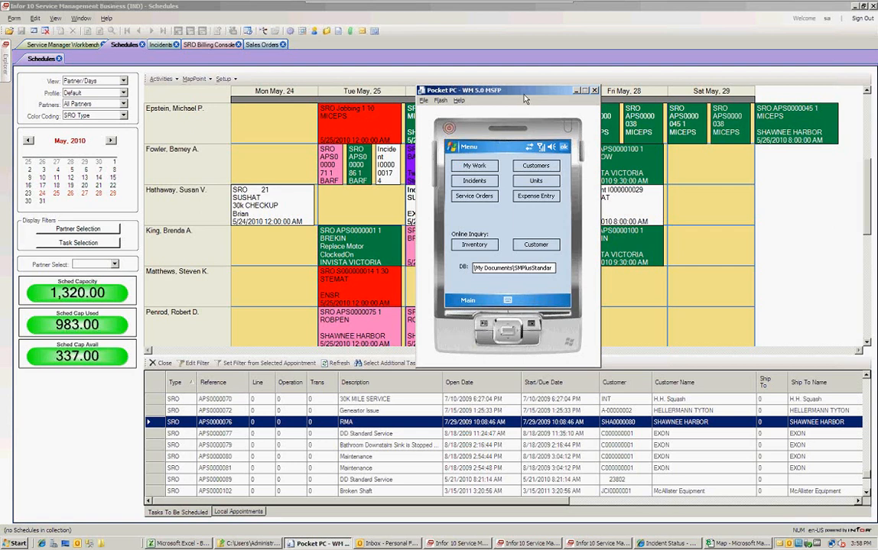
{"action": "left_click_drag", "start_coordinate": [530, 92], "coordinate": [541, 91]}
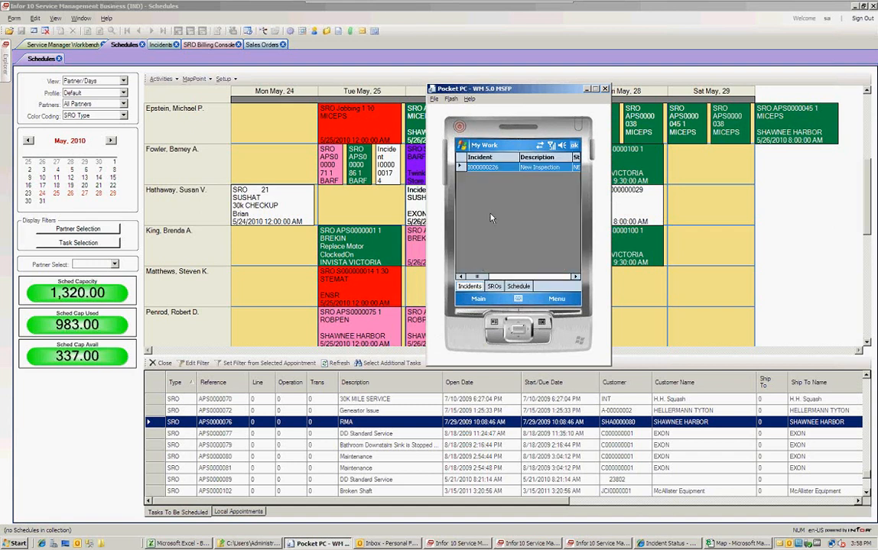
{"action": "left_click", "coordinate": [494, 286]}
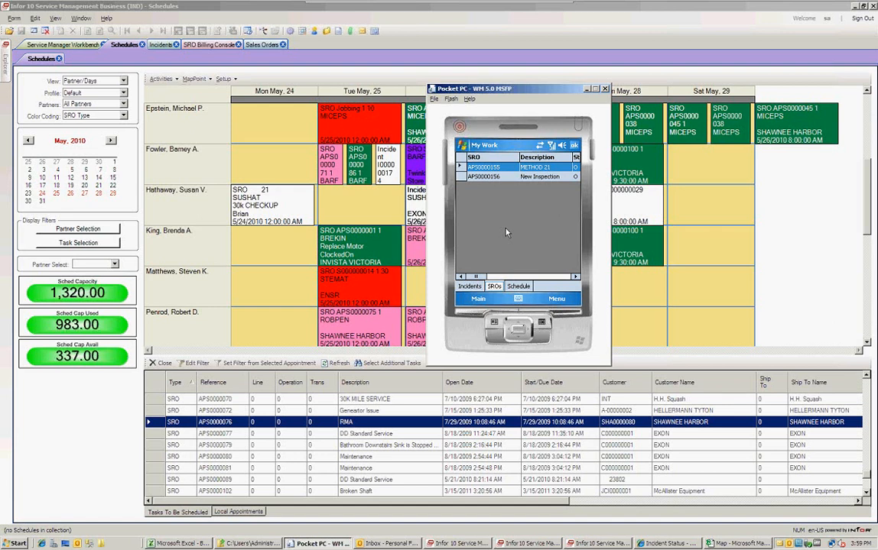
{"action": "left_click", "coordinate": [575, 145]}
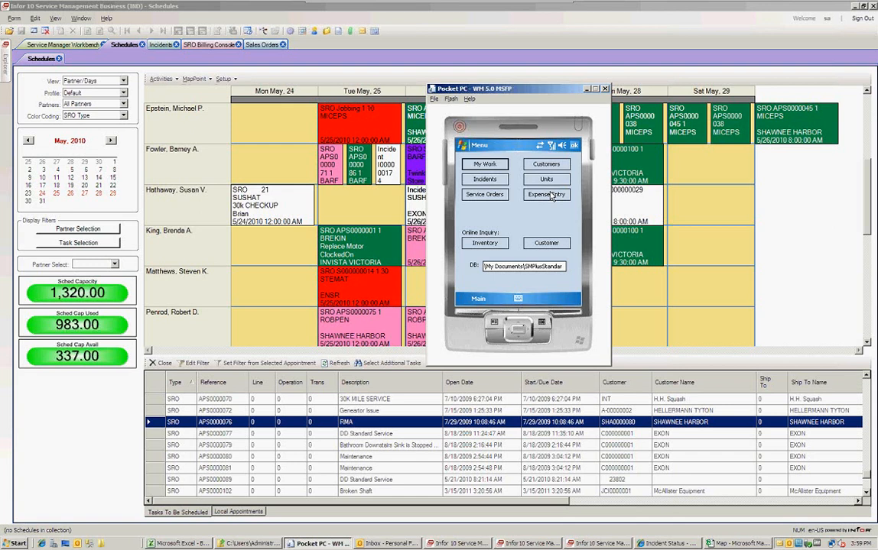
{"action": "left_click", "coordinate": [387, 544]}
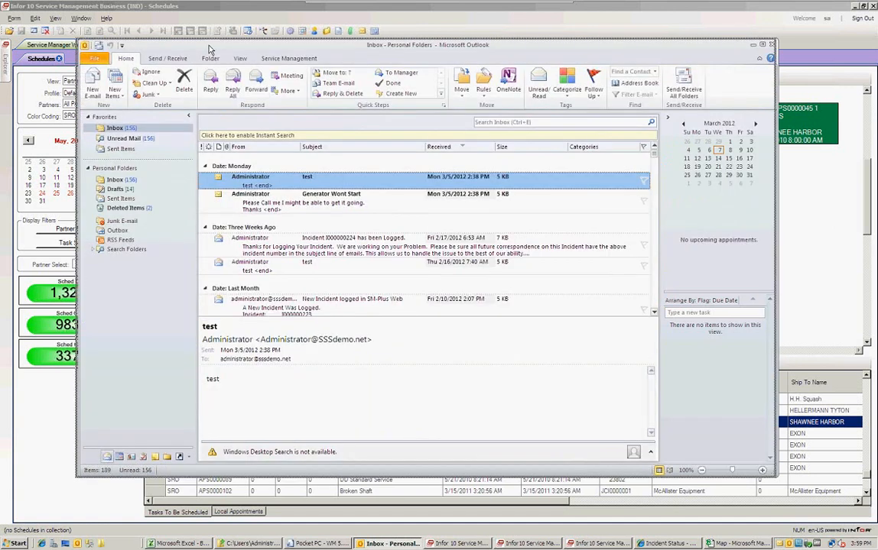
From the Service Management ribbon, create an Incident from the Generator Wont Start email.
{"action": "left_click", "coordinate": [288, 59]}
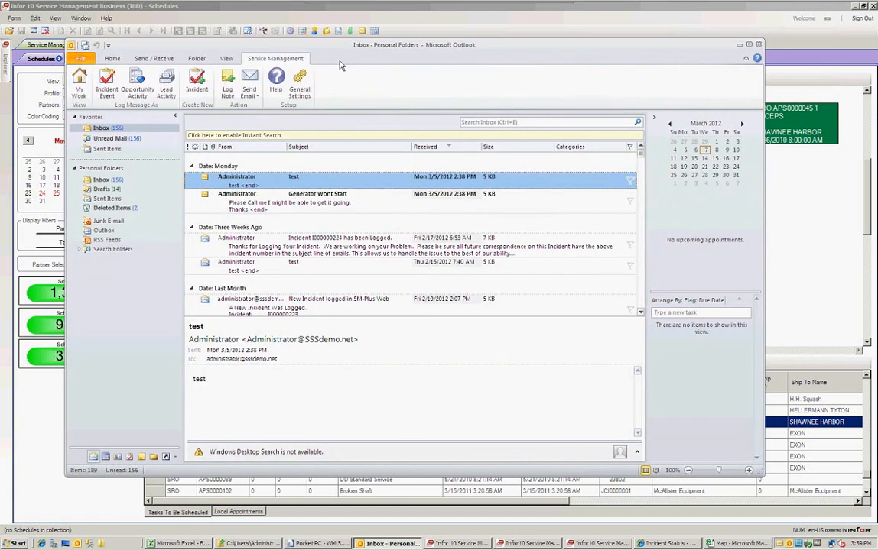
{"action": "left_click", "coordinate": [240, 203]}
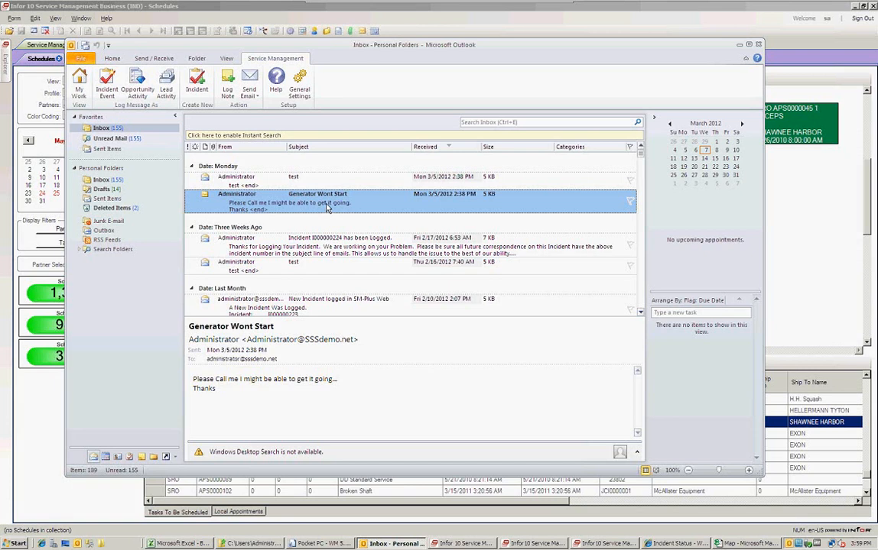
{"action": "left_click", "coordinate": [199, 84]}
Save the Generator Wont Start quick incident as I000000228, confirm it, and close the form.
{"action": "left_click", "coordinate": [466, 544]}
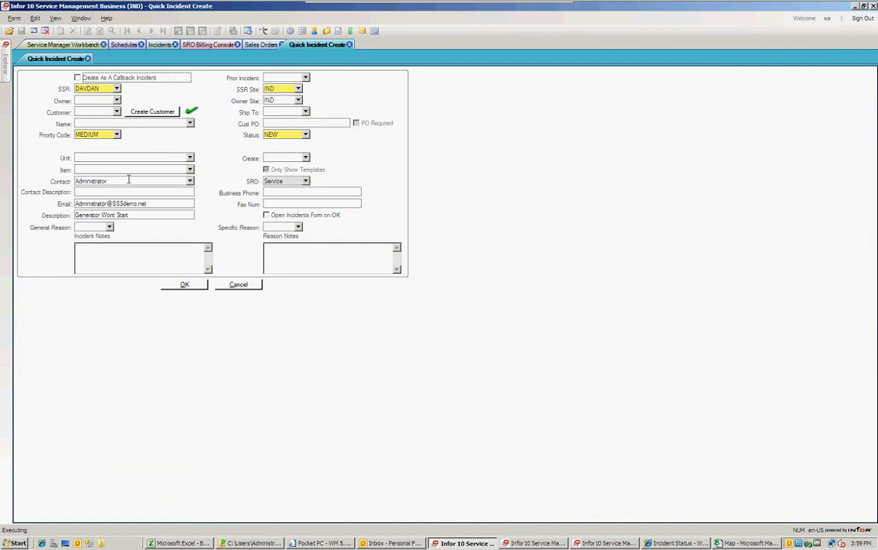
{"action": "left_click", "coordinate": [156, 216]}
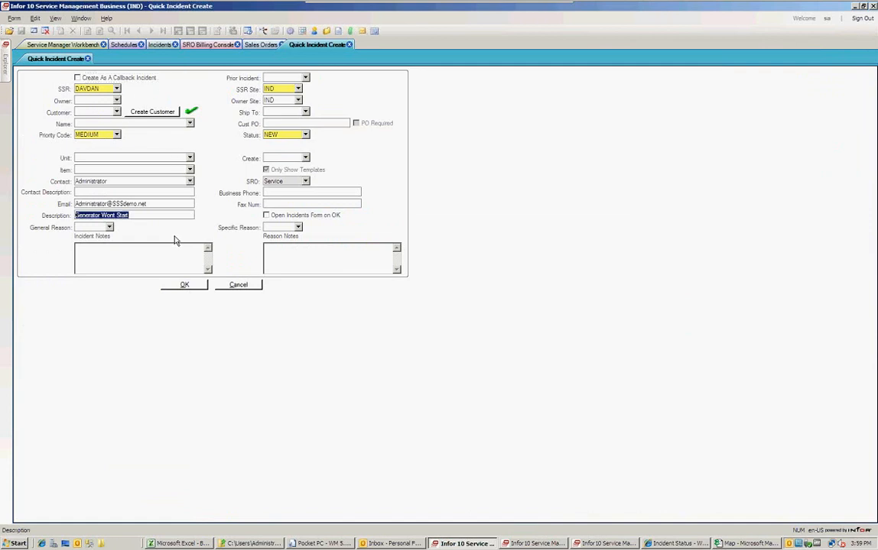
{"action": "left_click", "coordinate": [183, 285]}
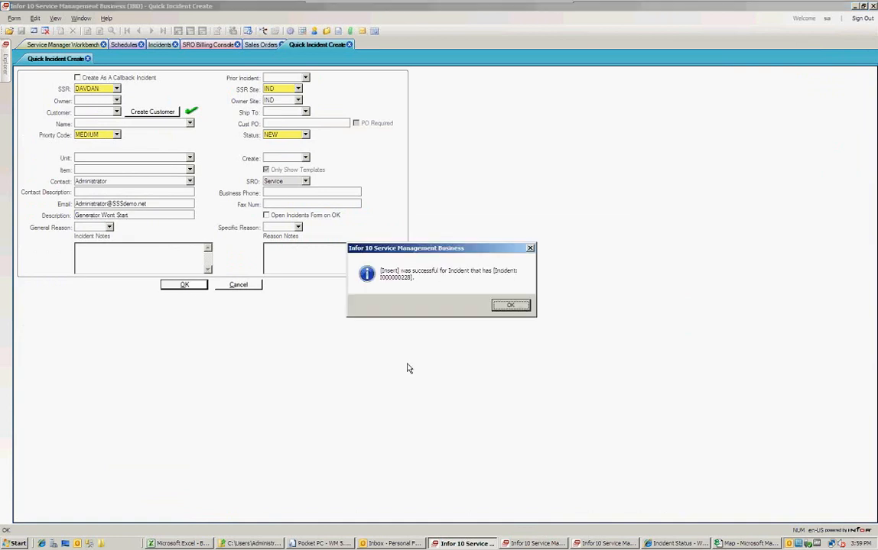
{"action": "left_click", "coordinate": [510, 306]}
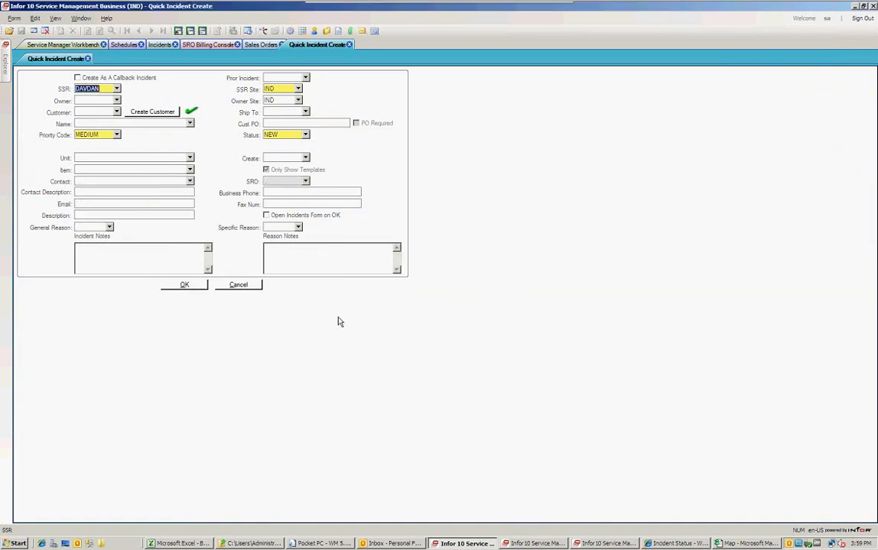
{"action": "left_click", "coordinate": [88, 59]}
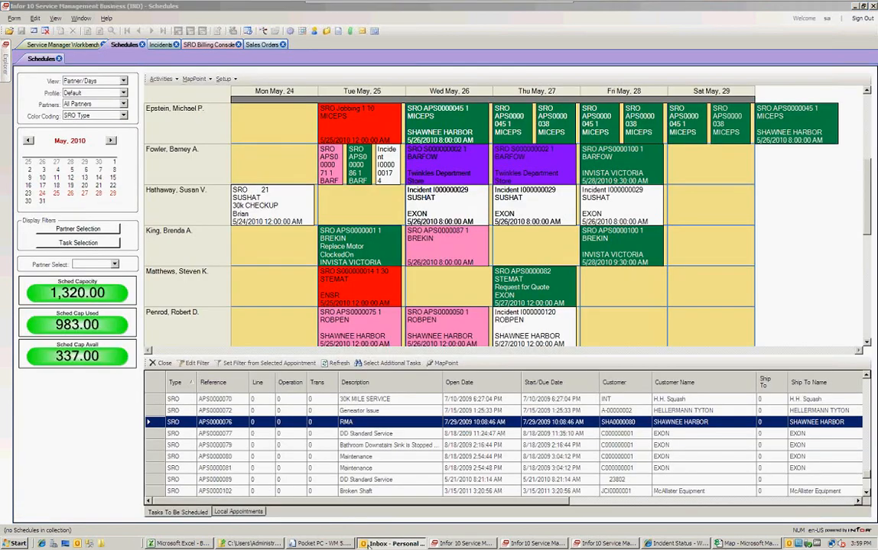
Draft an Incident Resolved reply from the Service Management Send Email menu.
{"action": "left_click", "coordinate": [370, 545]}
{"action": "left_click", "coordinate": [256, 91]}
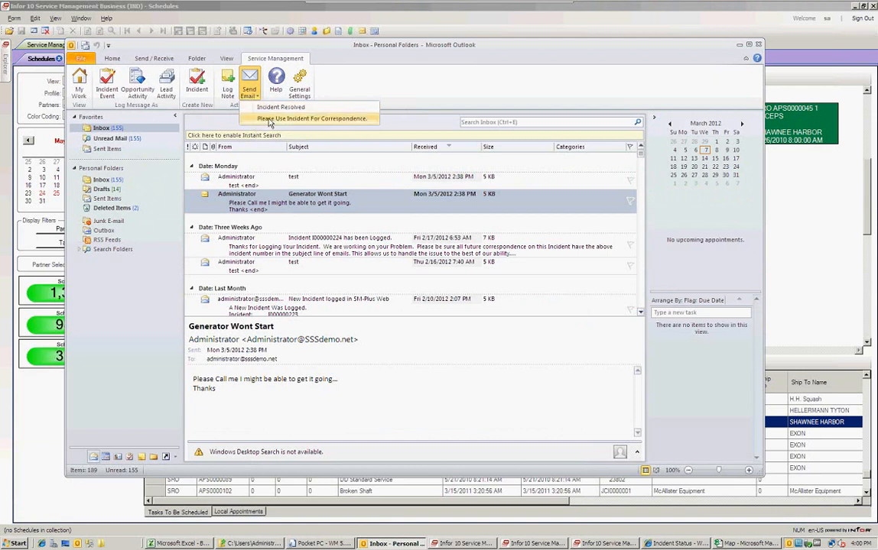
{"action": "left_click", "coordinate": [265, 111]}
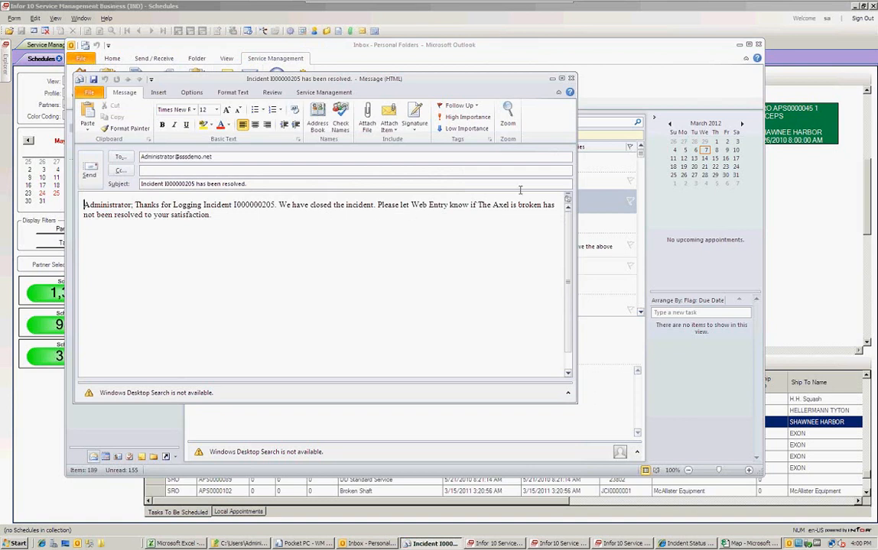
Discard the resolution message without saving and switch to the Incident Status web page.
{"action": "left_click_drag", "start_coordinate": [500, 78], "coordinate": [490, 78]}
{"action": "left_click", "coordinate": [562, 78]}
{"action": "left_click", "coordinate": [441, 297]}
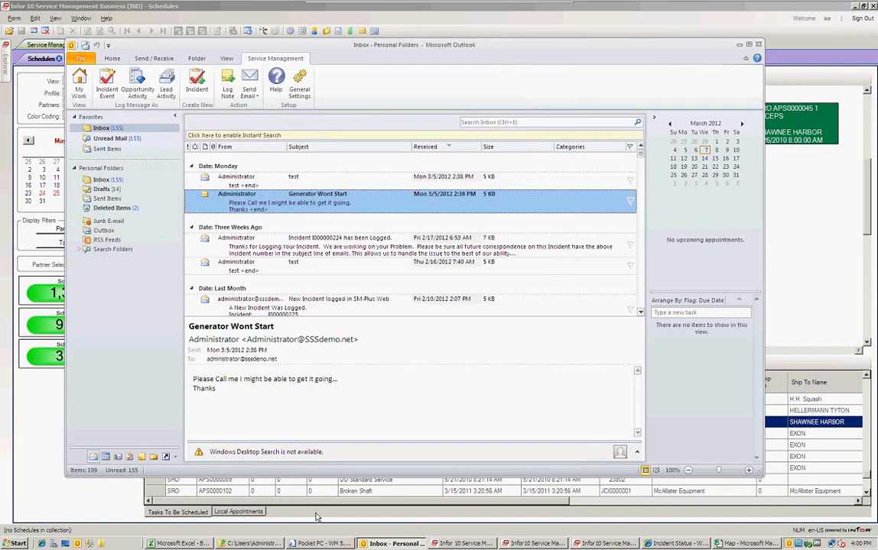
{"action": "left_click", "coordinate": [692, 545]}
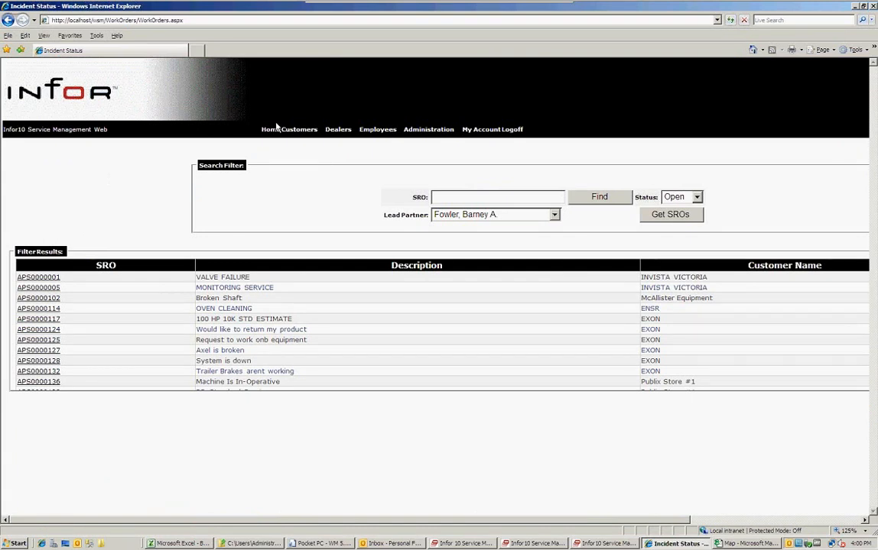
Open the work order for SRO APS0000001 and log on to the portal with the admin credentials.
{"action": "mouse_move", "coordinate": [336, 130]}
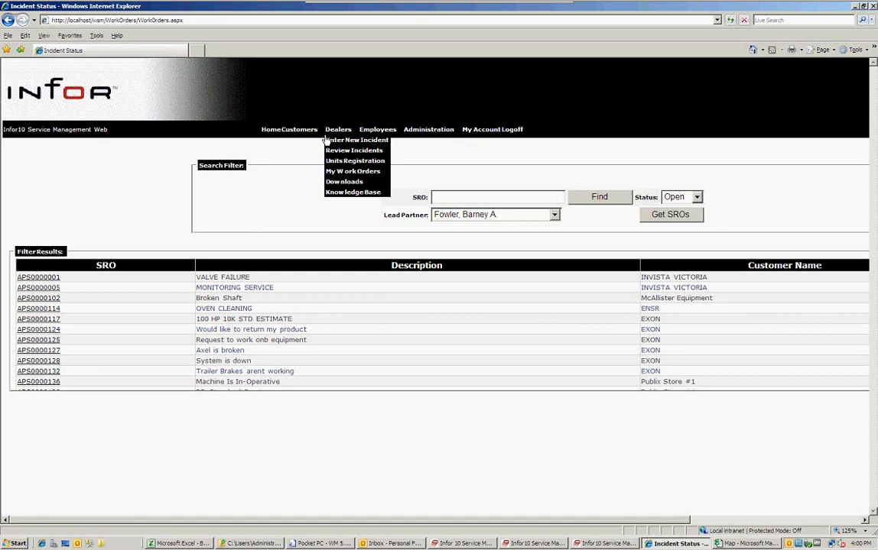
{"action": "left_click", "coordinate": [33, 279]}
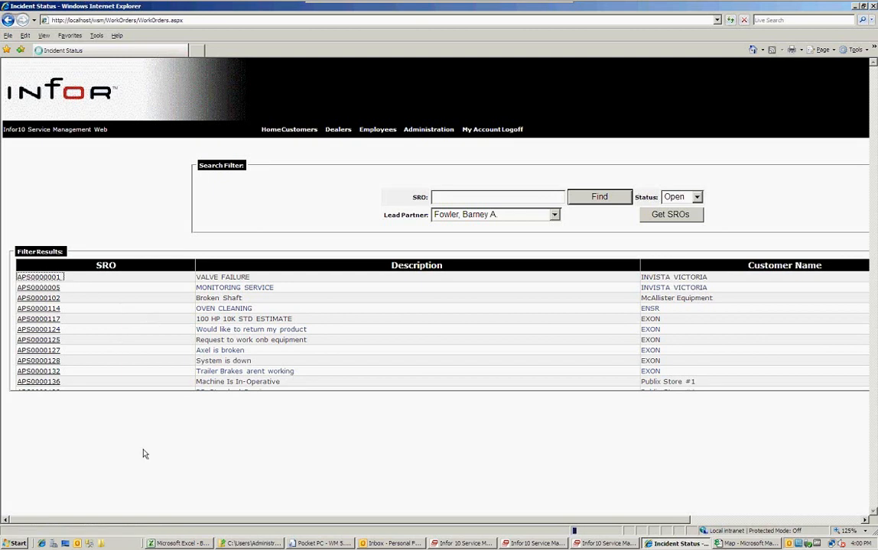
{"action": "left_click", "coordinate": [227, 231]}
{"action": "type", "text": "admin"}
{"action": "key", "text": "Tab"}
{"action": "type", "text": "admin"}
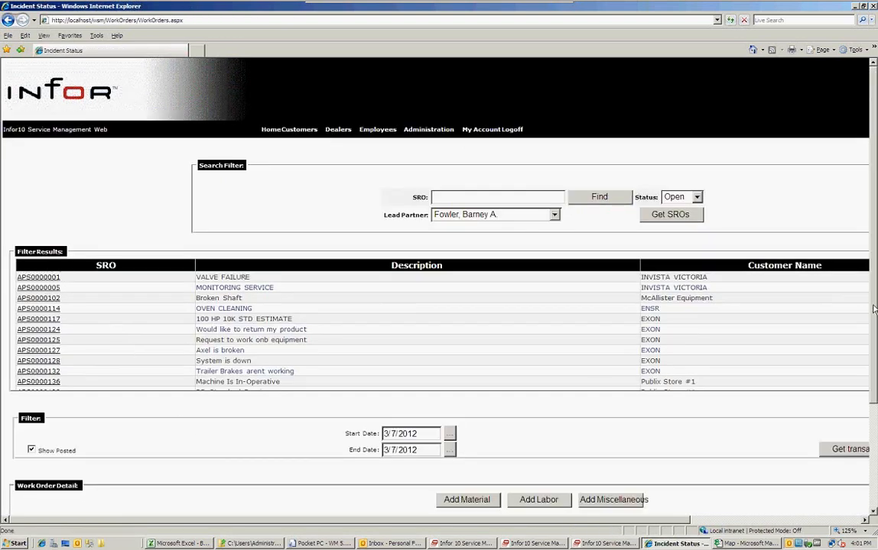
Scroll the Incident Status page to view the Work Order Detail grid for APS0000001.
{"action": "left_click_drag", "start_coordinate": [873, 308], "coordinate": [862, 502]}
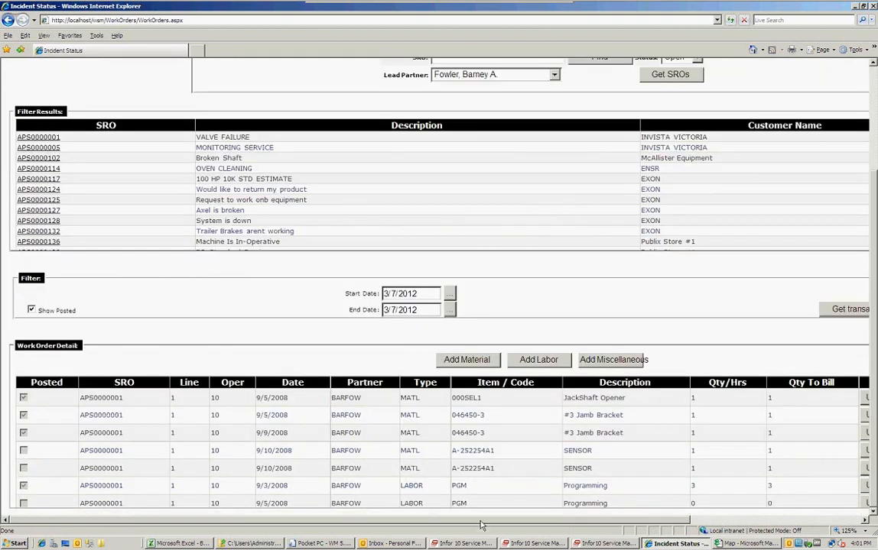
{"action": "left_click_drag", "start_coordinate": [480, 525], "coordinate": [701, 523]}
{"action": "left_click_drag", "start_coordinate": [489, 521], "coordinate": [314, 520]}
{"action": "left_click_drag", "start_coordinate": [873, 225], "coordinate": [874, 118]}
{"action": "mouse_move", "coordinate": [345, 131]}
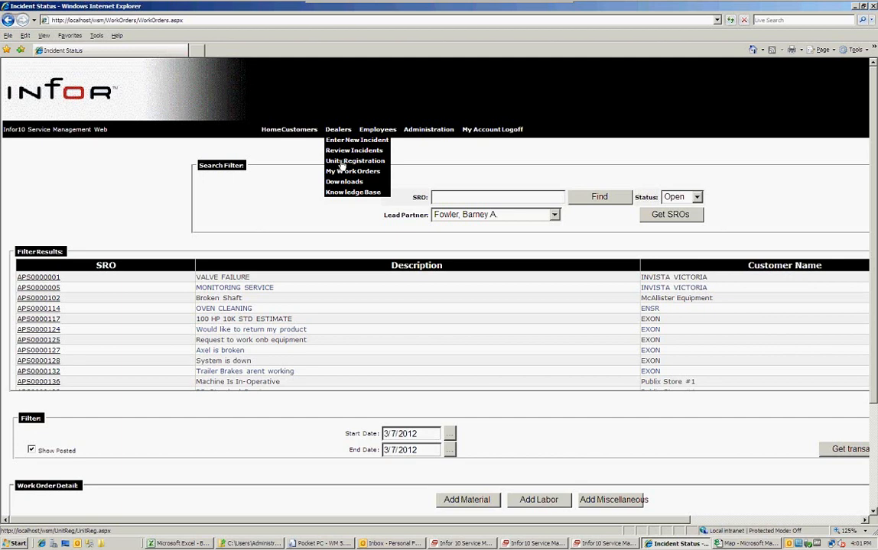
{"action": "left_click", "coordinate": [342, 162]}
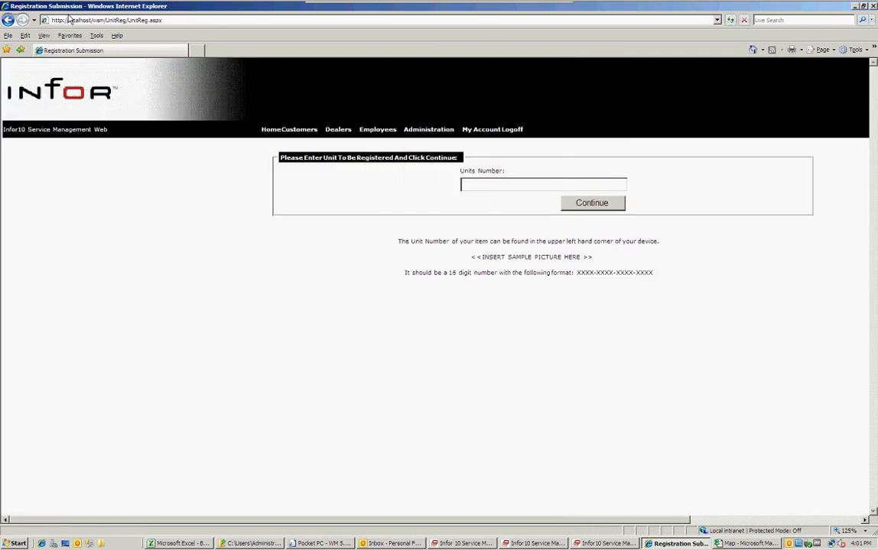
{"action": "left_click", "coordinate": [9, 21]}
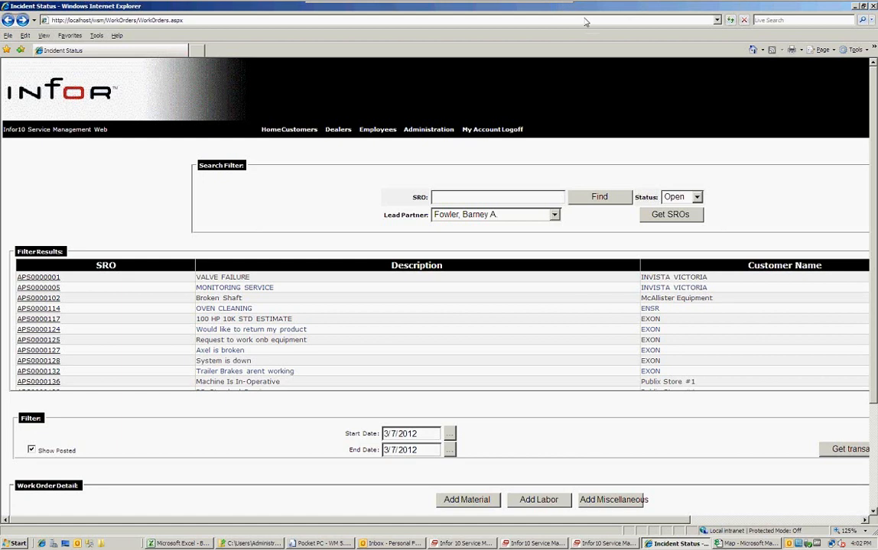
Minimize Internet Explorer and Outlook to bring the Schedules board back to front.
{"action": "left_click", "coordinate": [863, 6]}
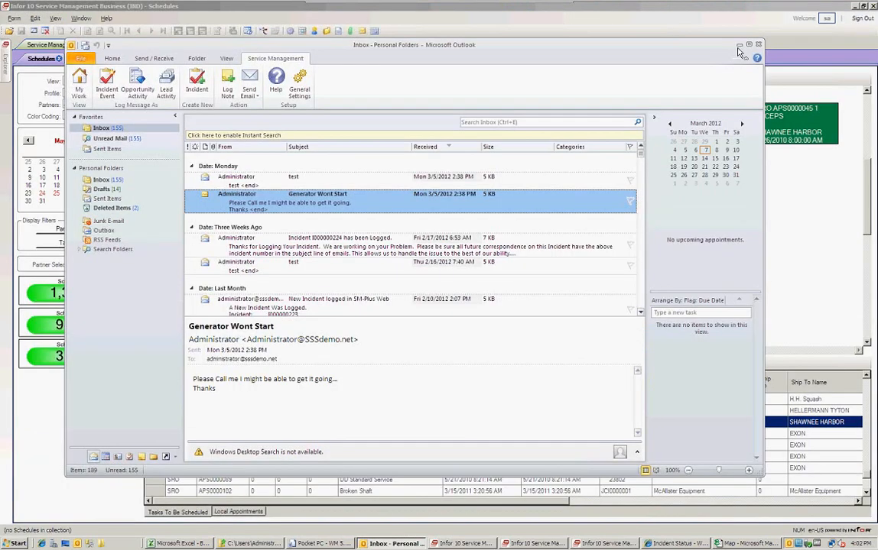
{"action": "left_click", "coordinate": [739, 46]}
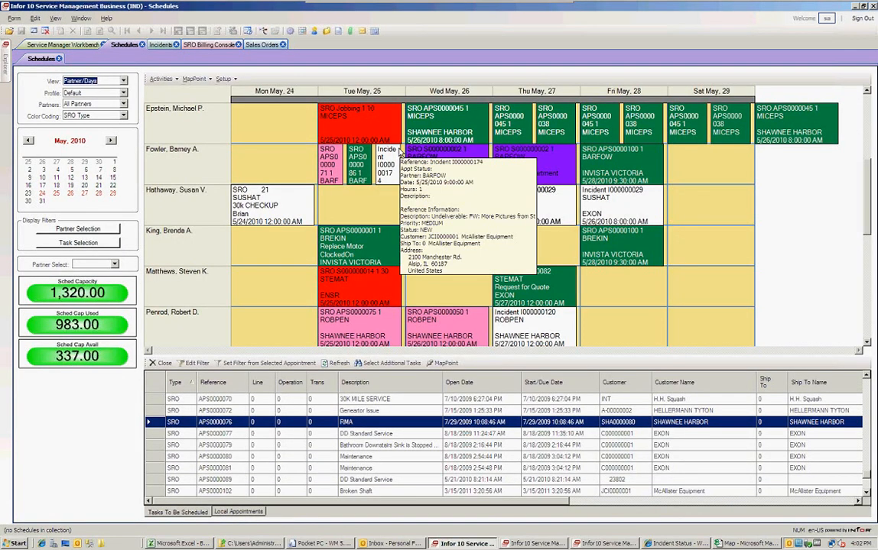